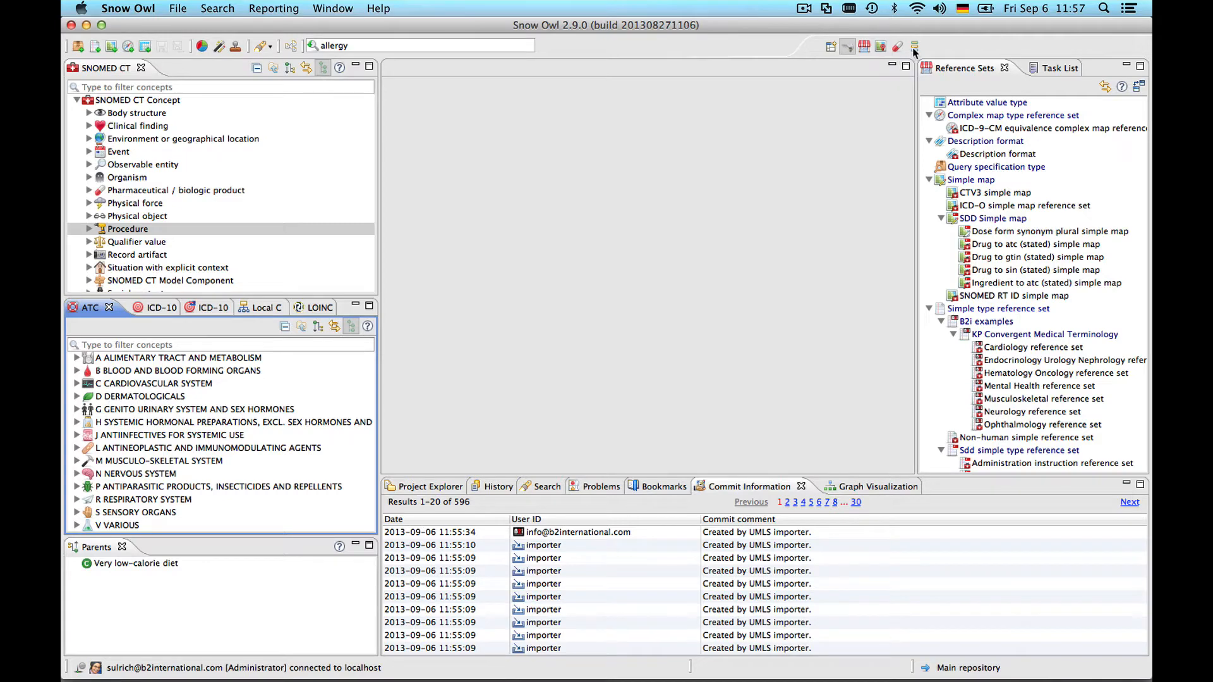
Switch to the value domain perspective and expand the Attribute folder of value domains
click(914, 47)
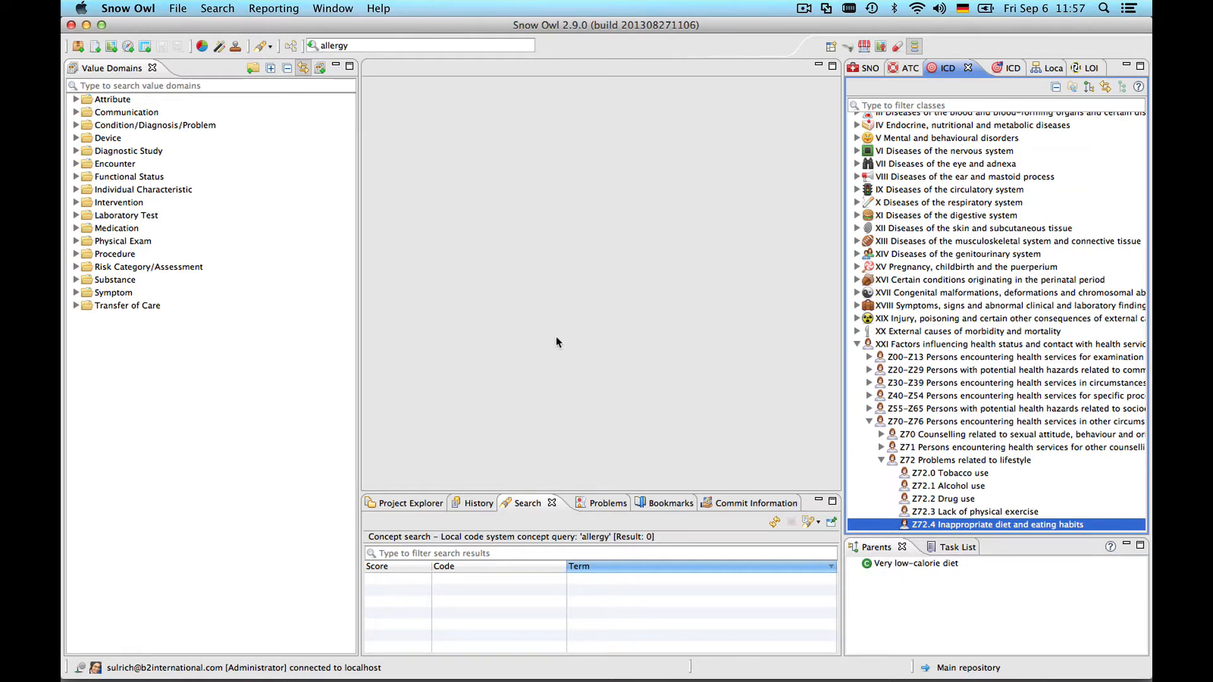
click(76, 100)
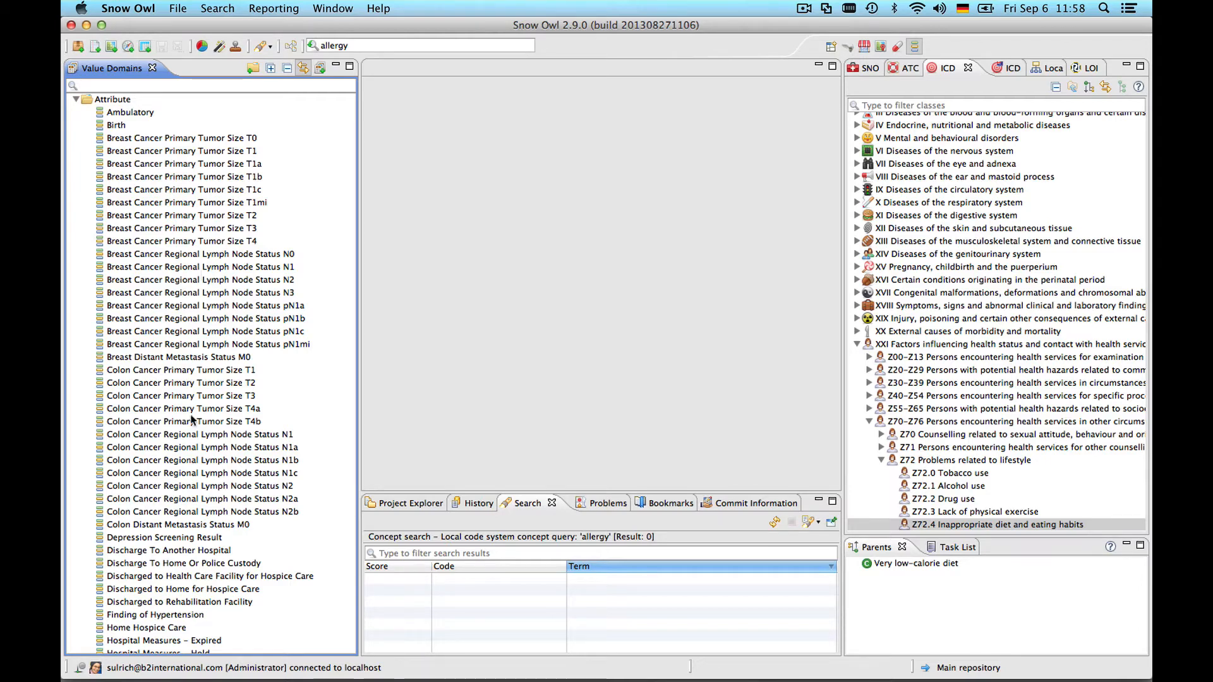
Switch to Chrome to view the Value Set Authority Center's downloadable resources table, and return to Snow Owl
mouse_move(295, 681)
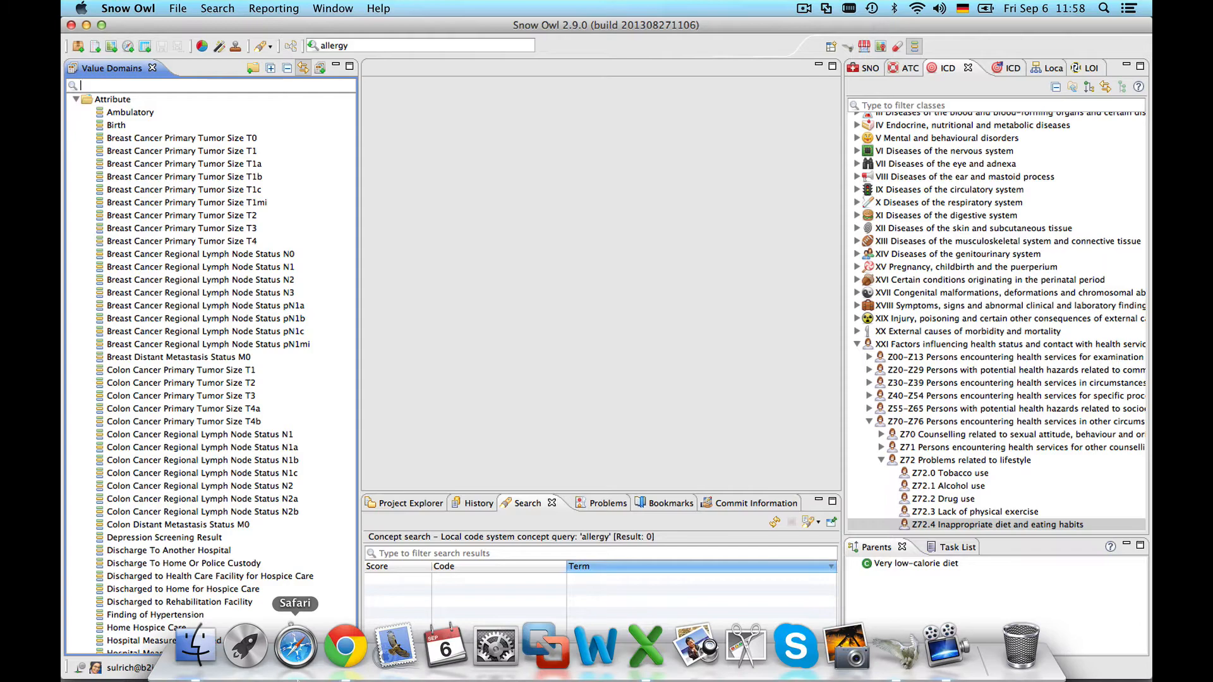
click(346, 658)
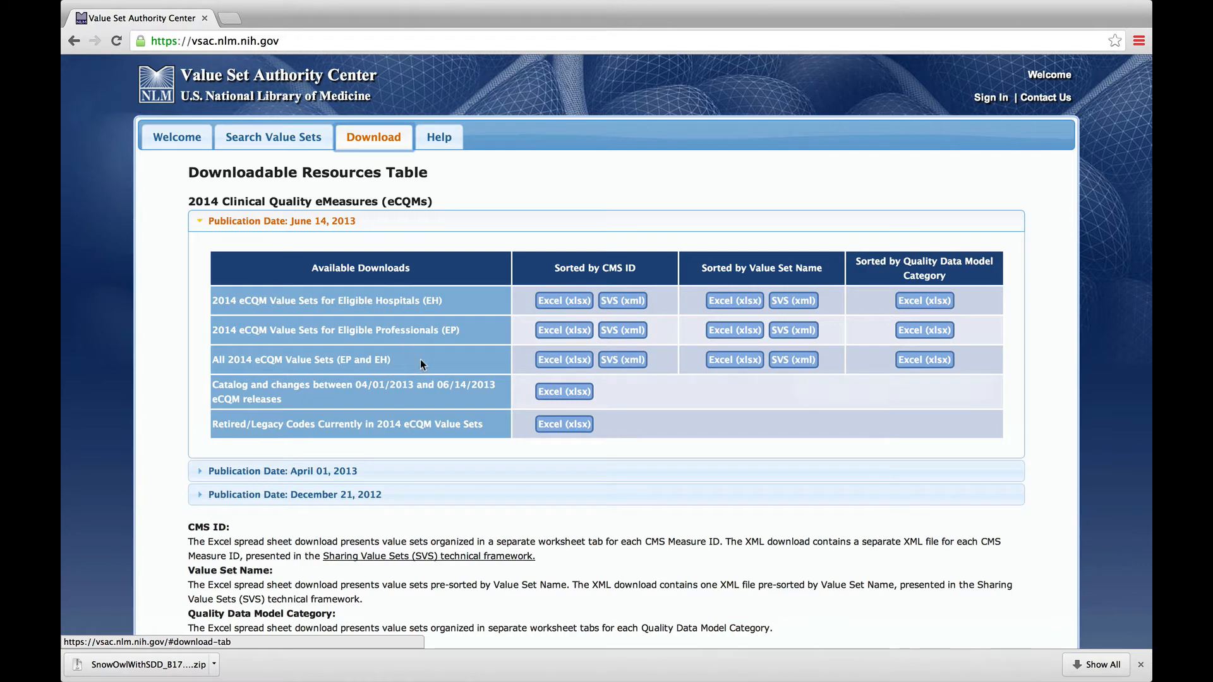
mouse_move(700, 680)
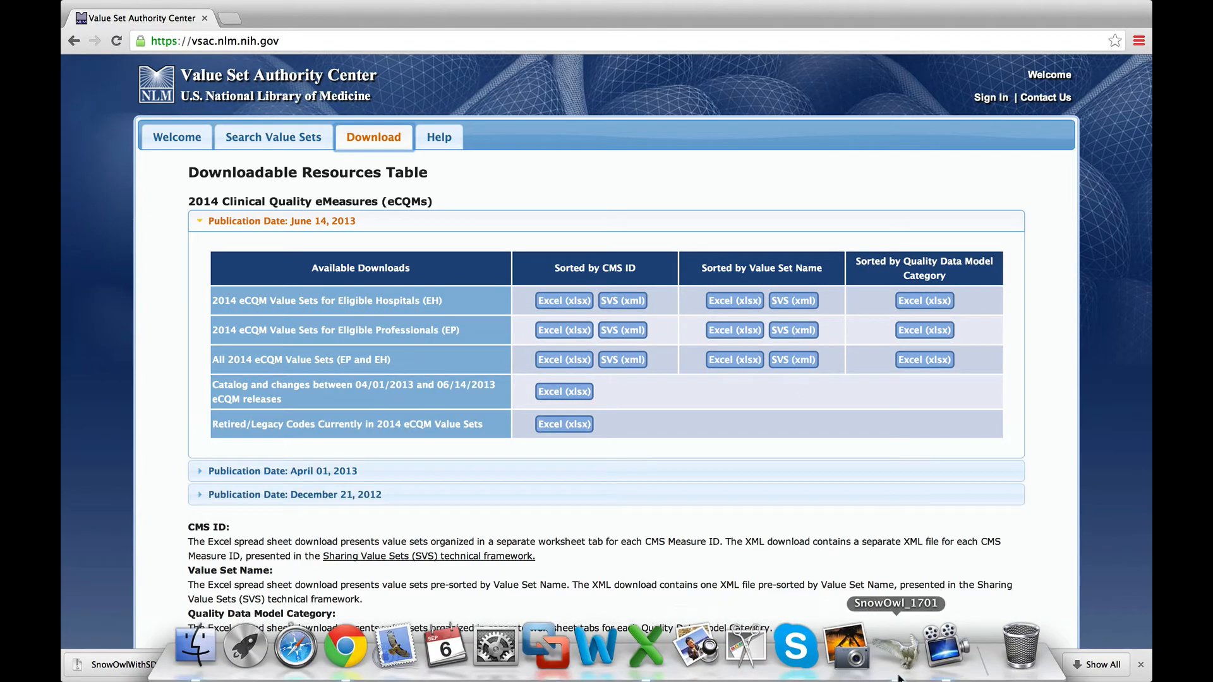
click(906, 651)
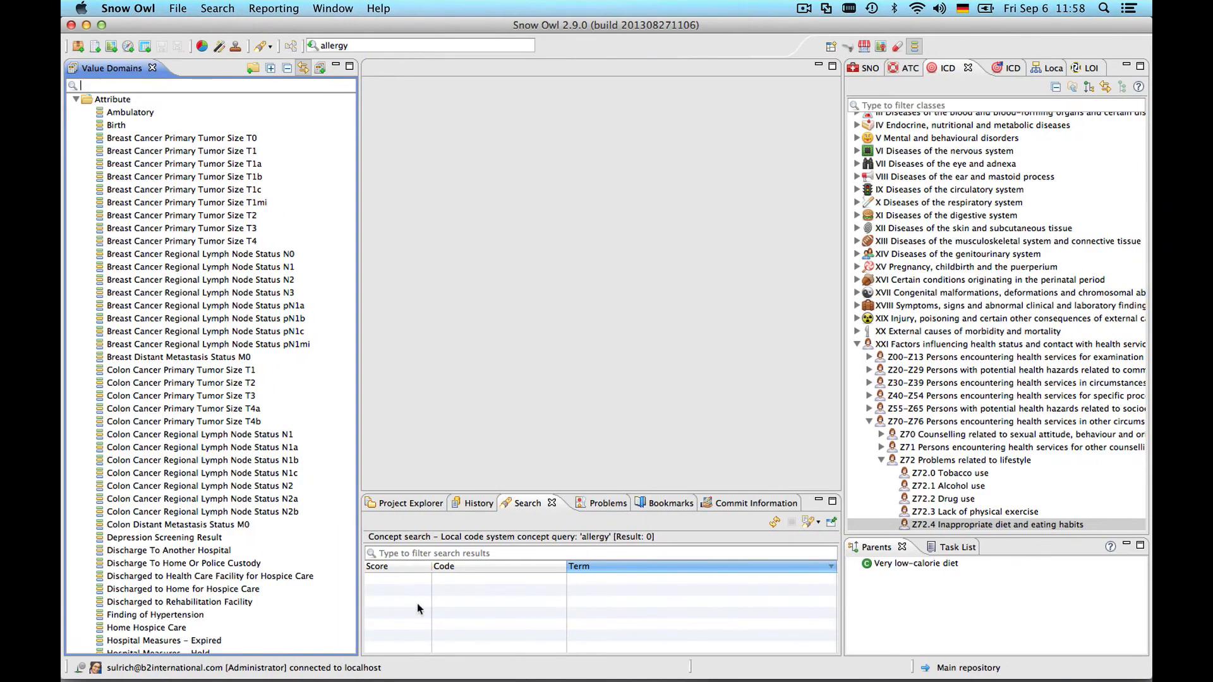
Open the Value Set Authority Center's value set search in Chrome, dismiss its login prompt, and return to Snow Owl
mouse_move(453, 680)
click(353, 651)
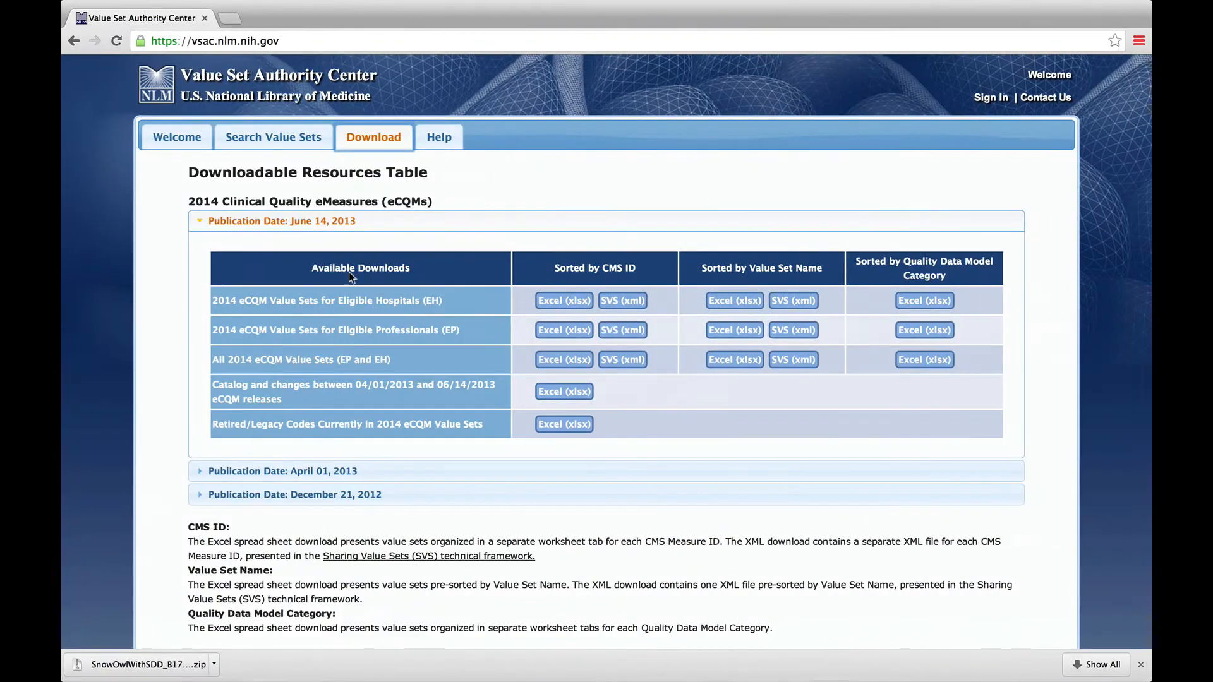
click(263, 150)
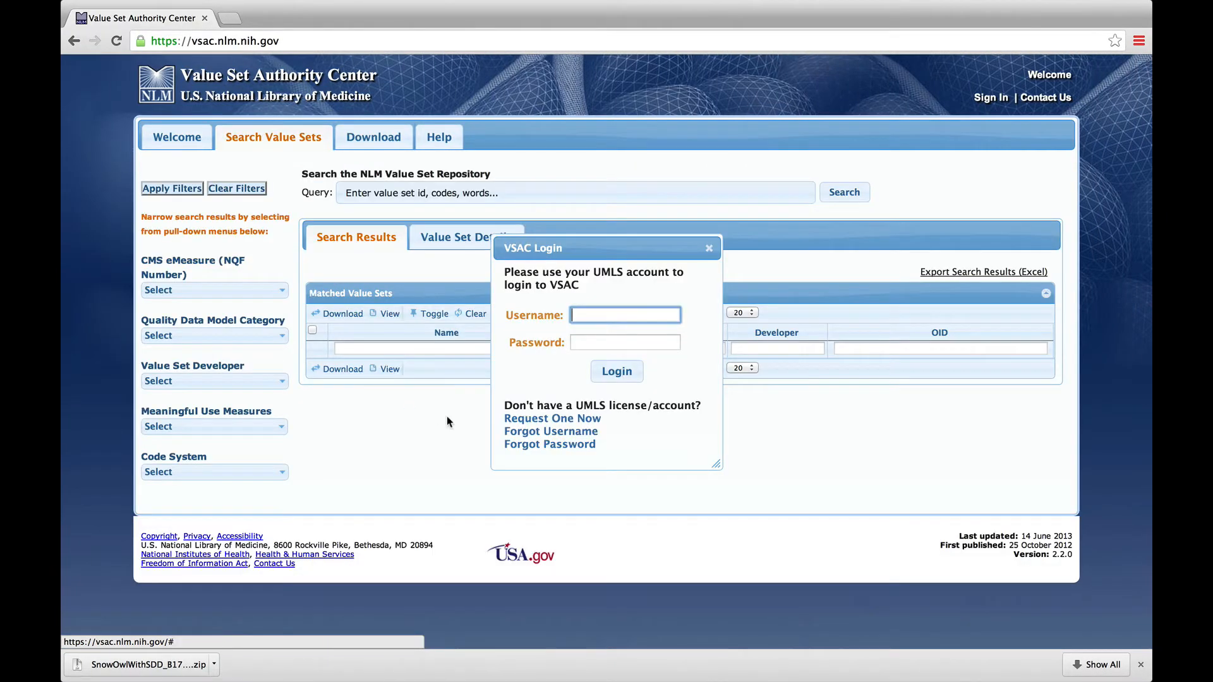
click(709, 249)
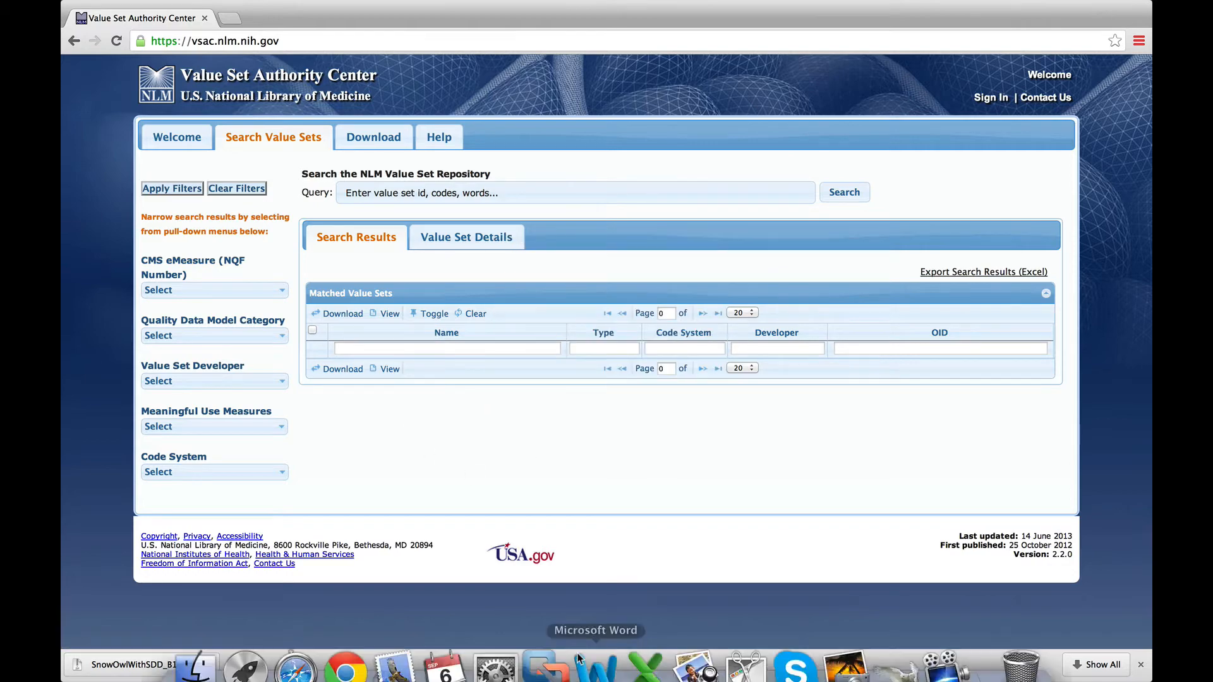
click(913, 658)
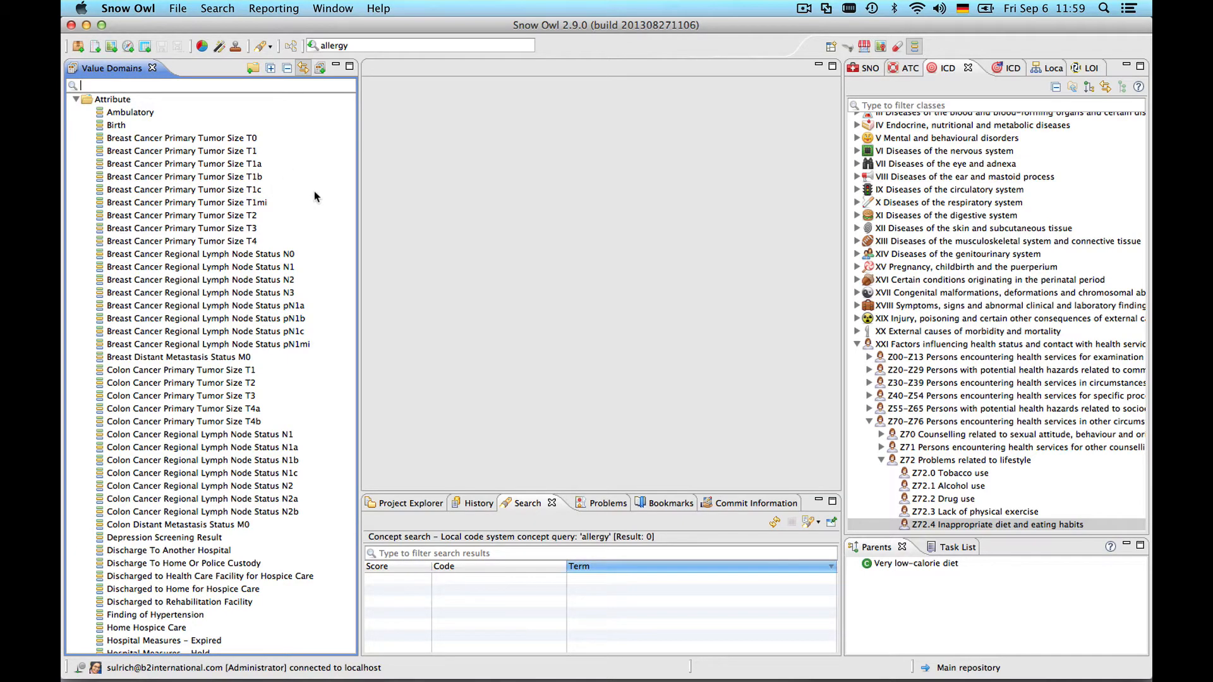
Collapse and expand all value domain folders twice to review the top-level categories and their contents
click(287, 68)
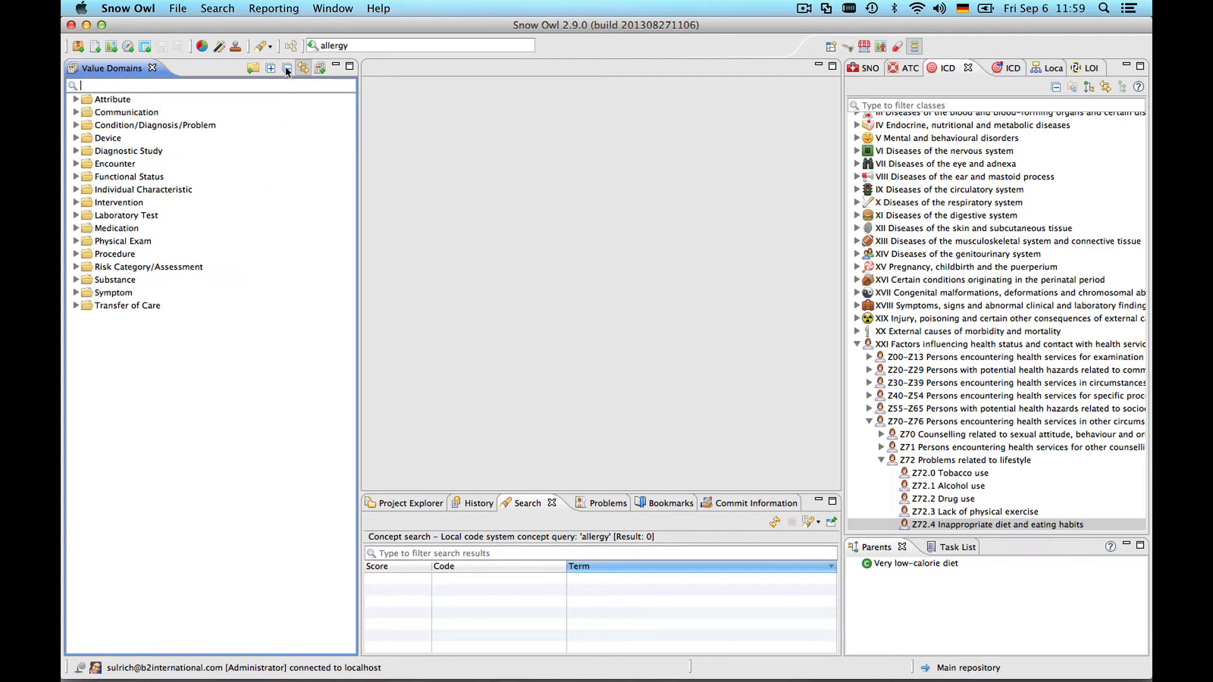
click(271, 68)
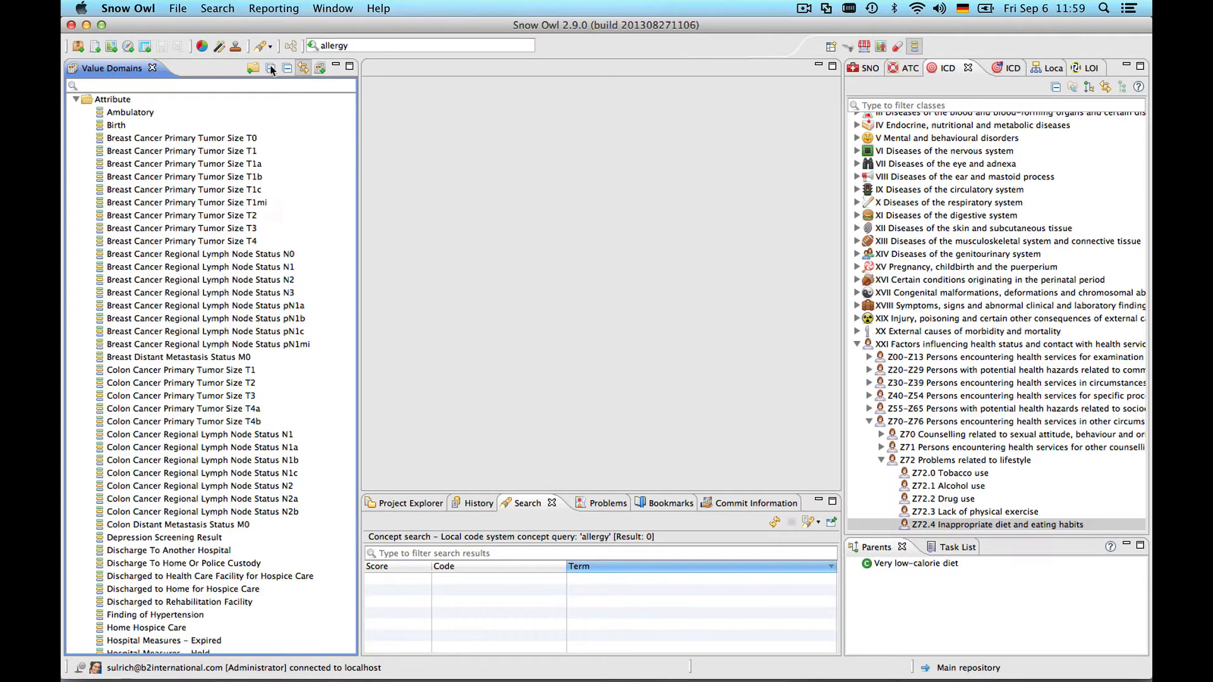
click(287, 67)
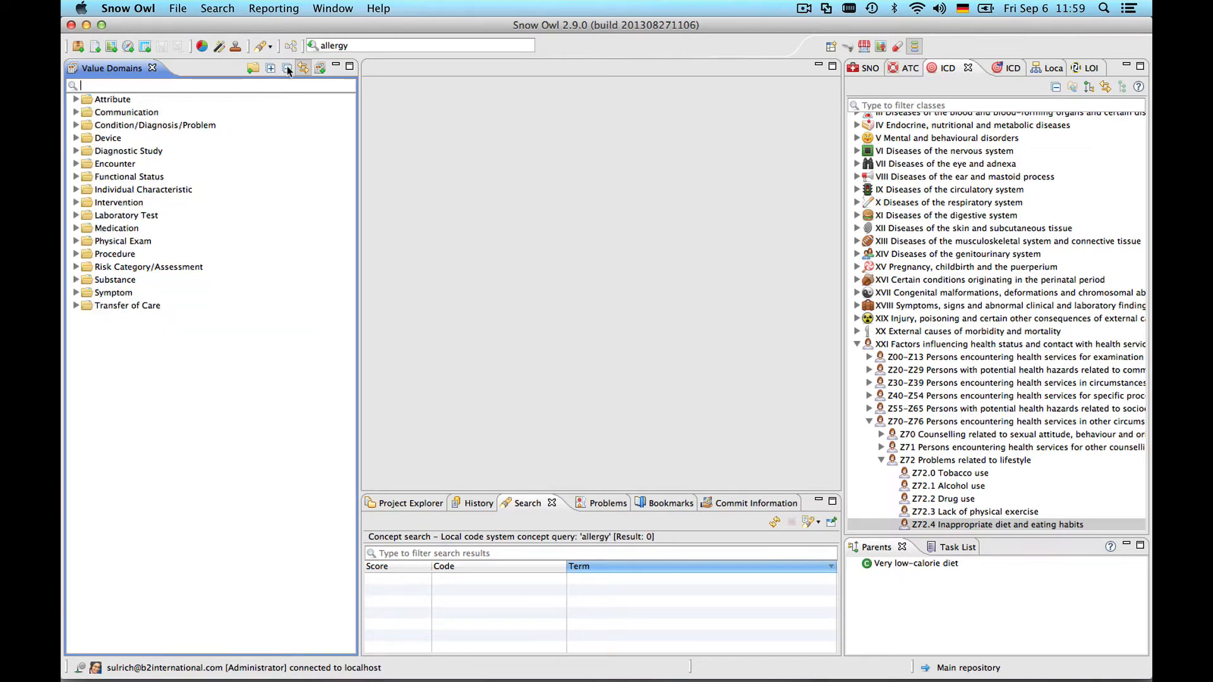
click(269, 70)
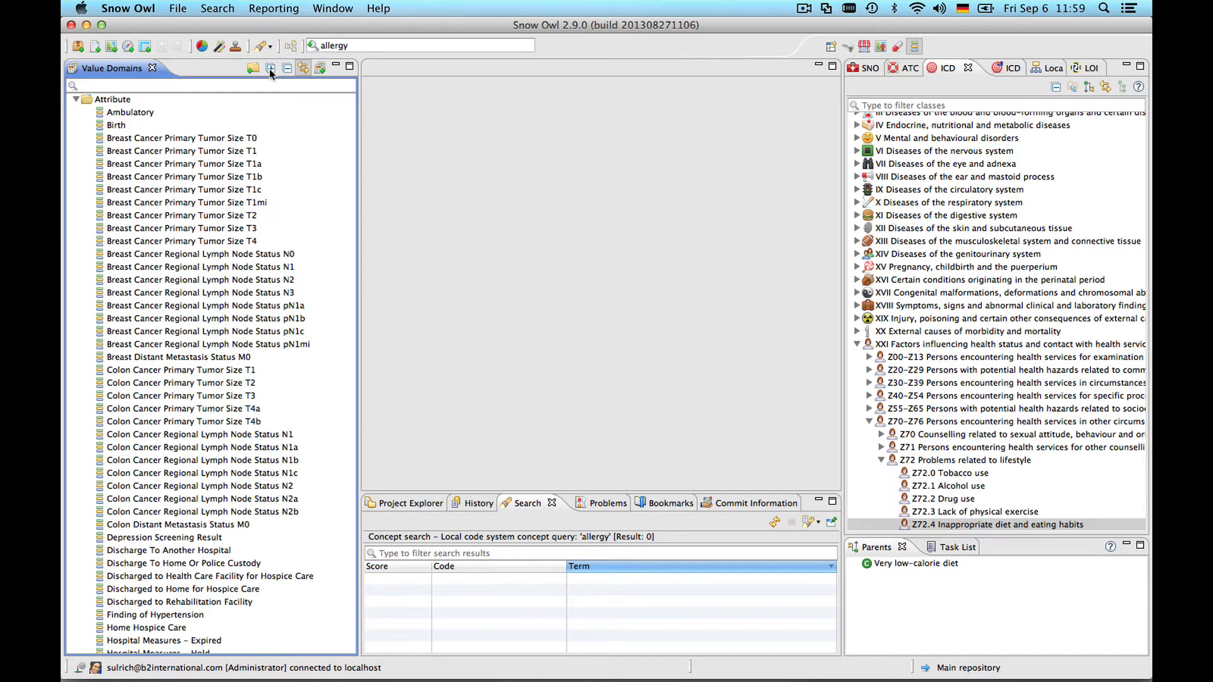
Filter the value domains by "tobacco", then clear the filter
click(199, 85)
text(tobacc)
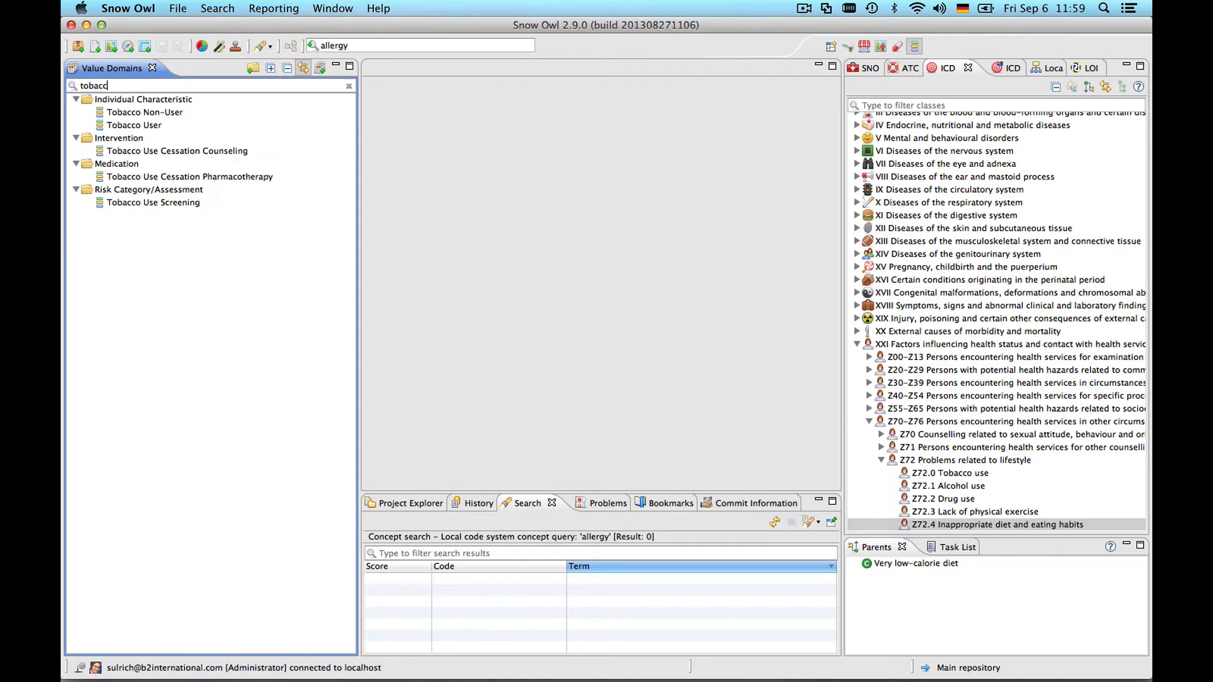
text(o)
click(348, 86)
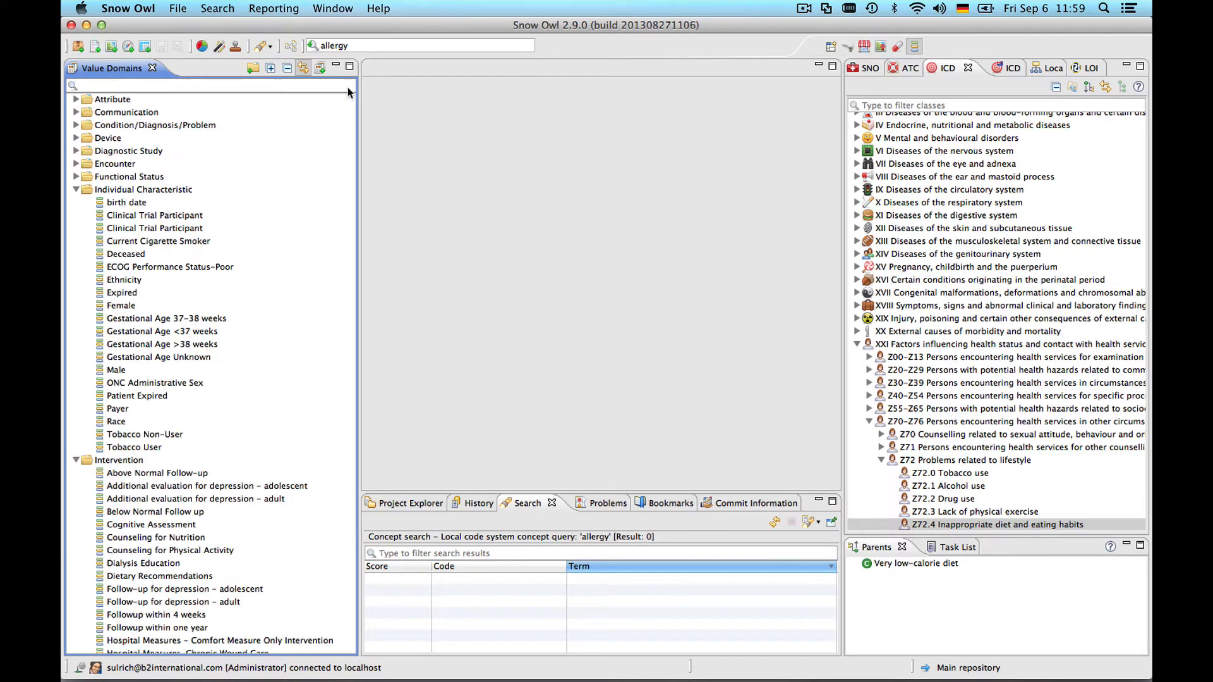
Review the quick search matches for "allergy" down to the Value Domain group, and close the results
click(359, 46)
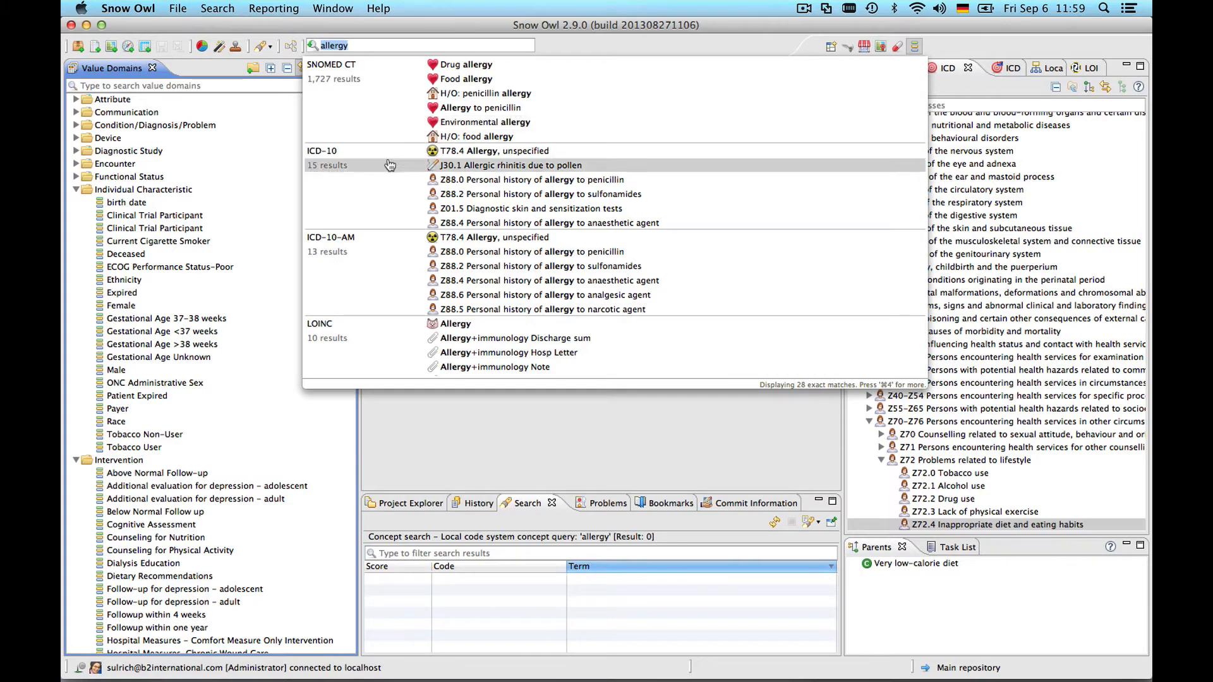
scroll(393, 193, down, 5)
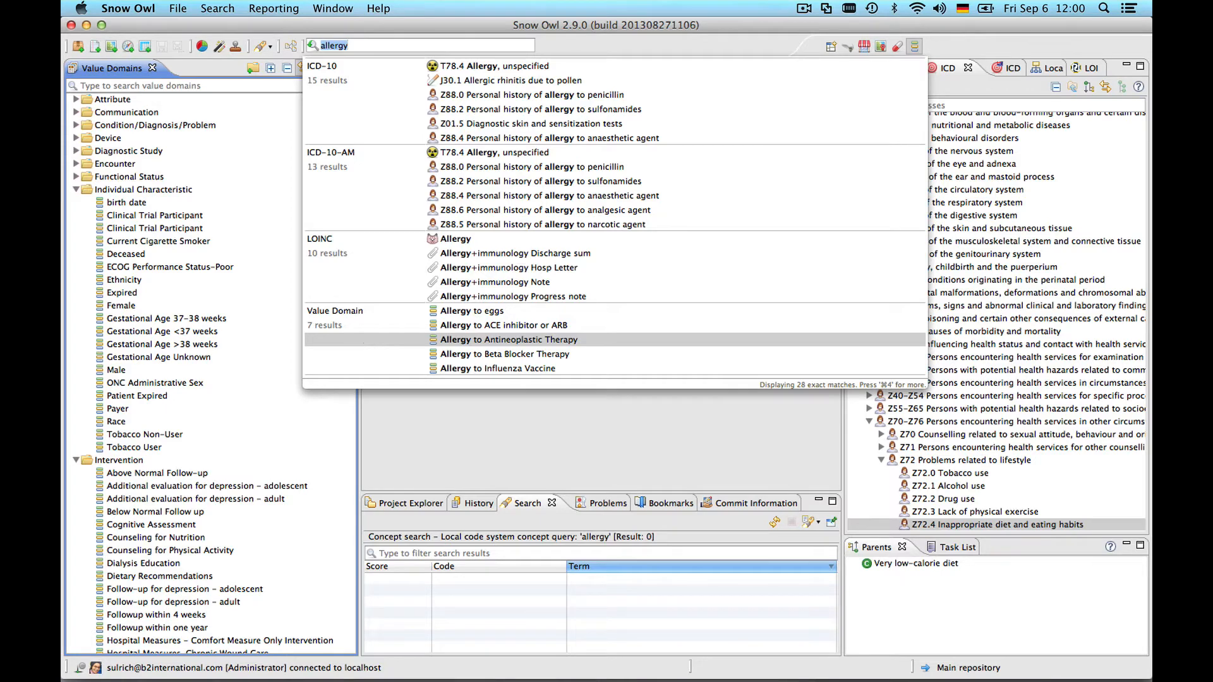
scroll(562, 201, down, 20)
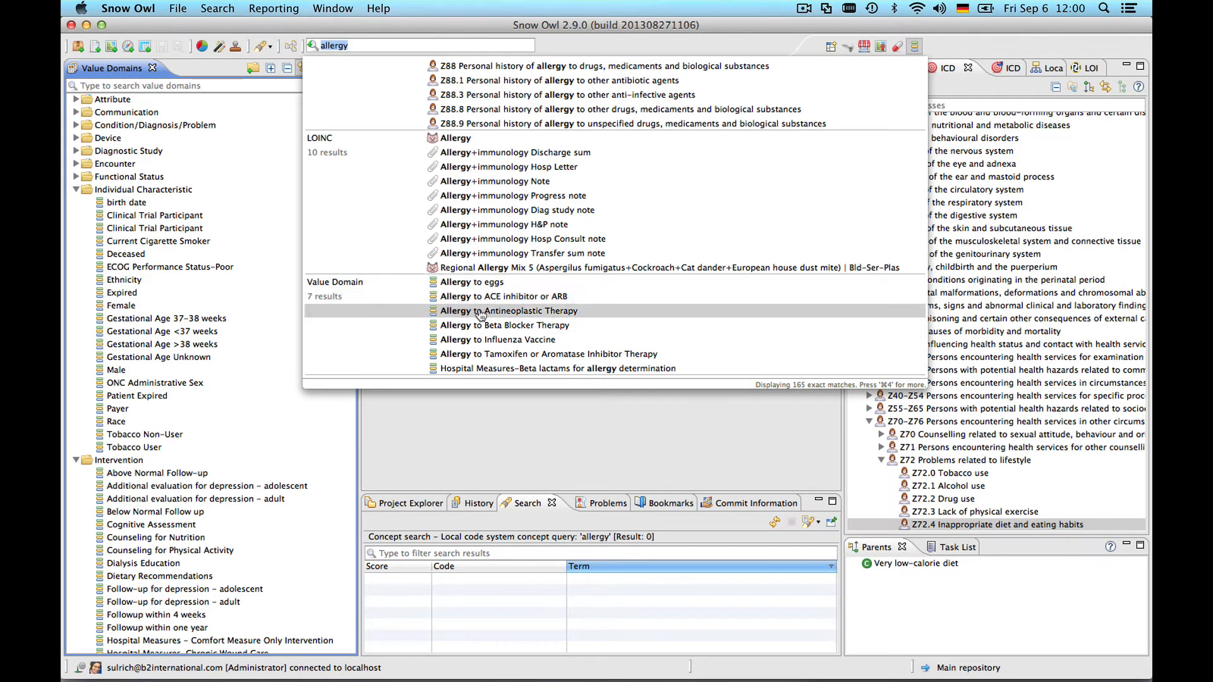
click(265, 255)
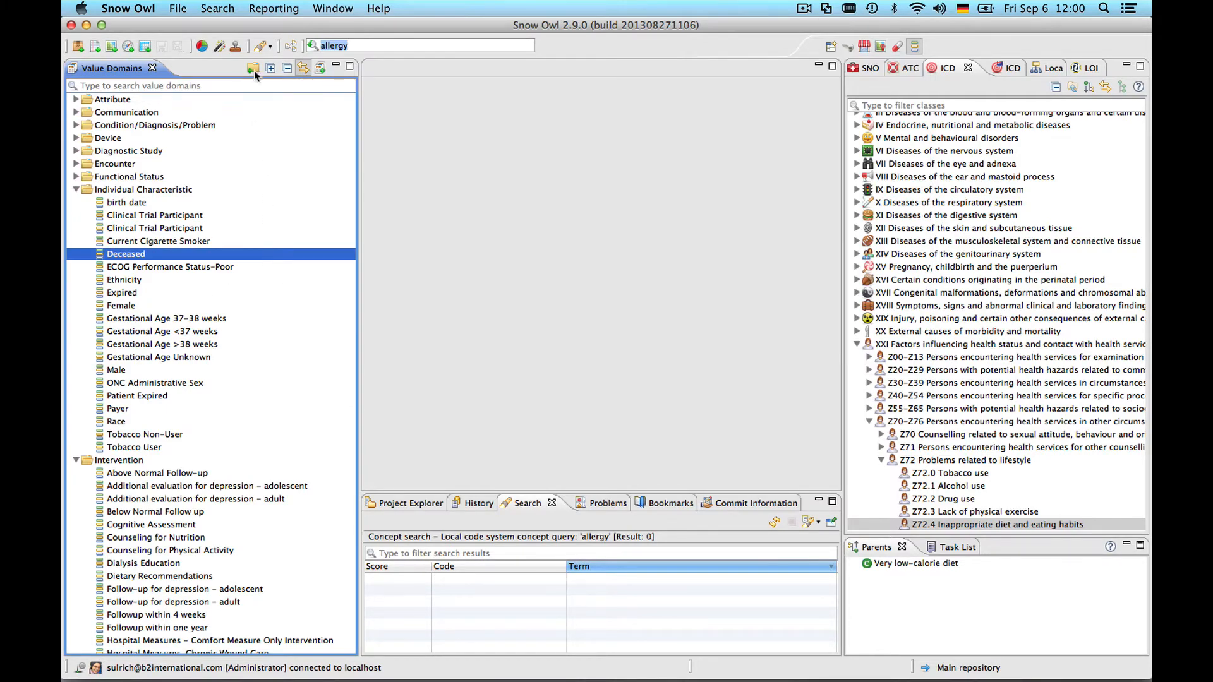
Search value domain labels for "*all*", enlarge the results to review them, and restore the layout
click(261, 46)
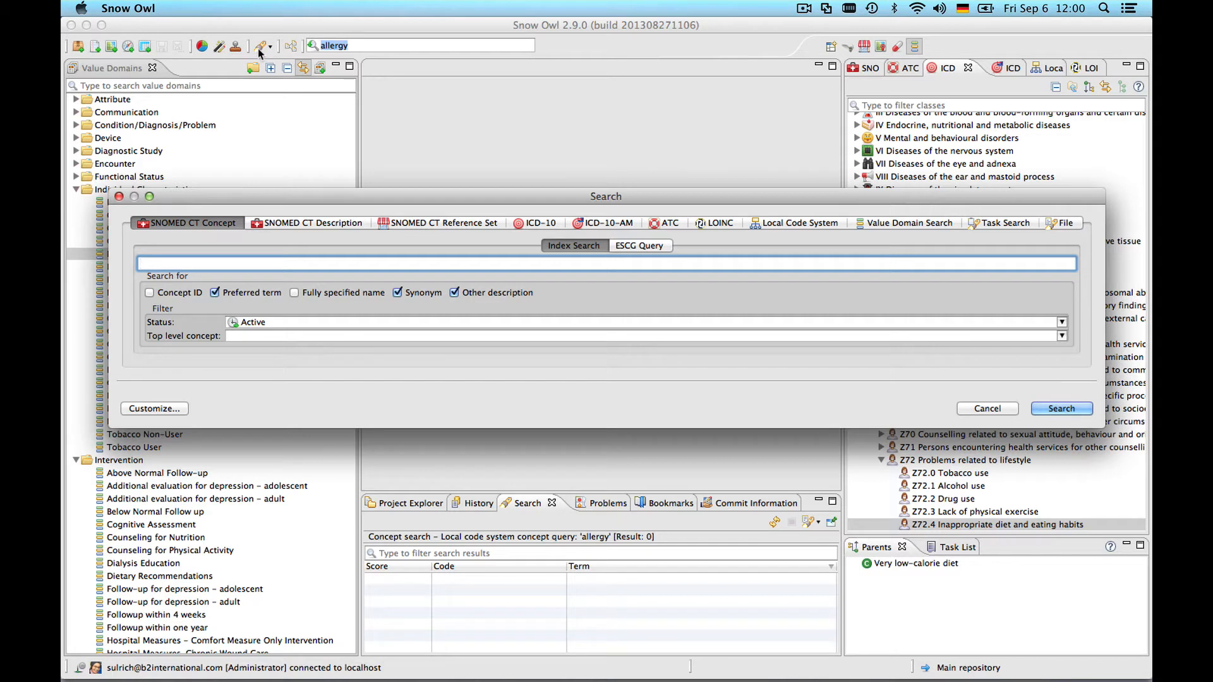
click(893, 223)
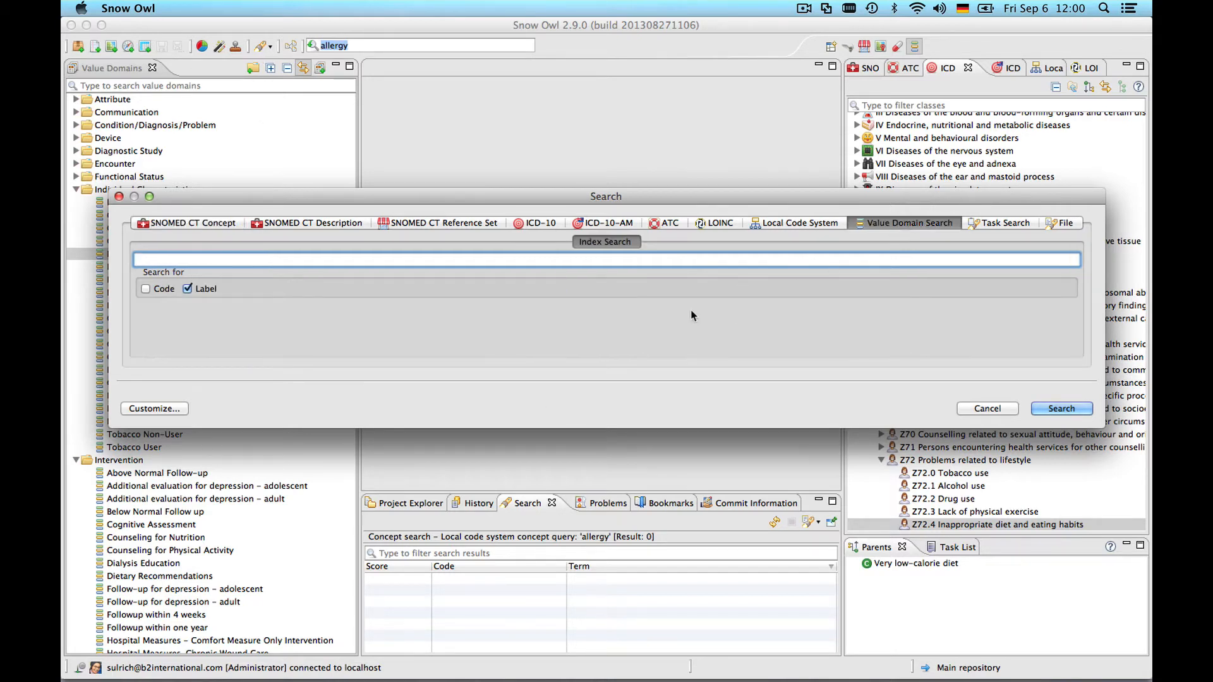
text(*all*)
click(1060, 409)
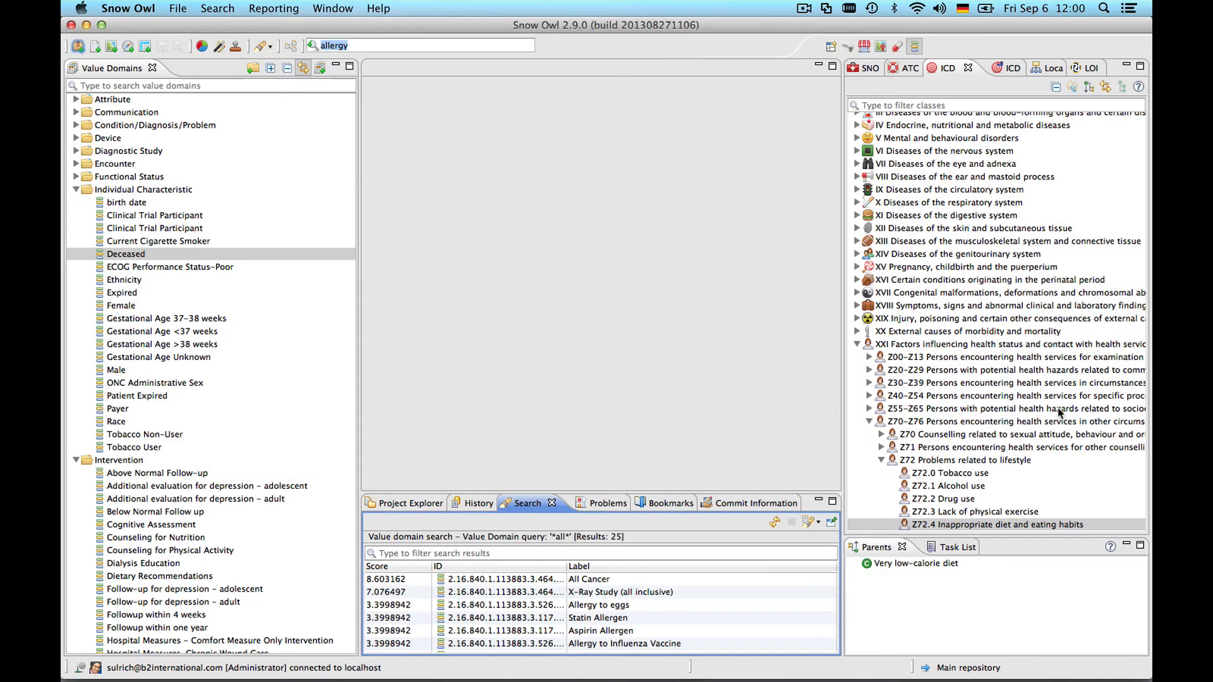
double_click(525, 503)
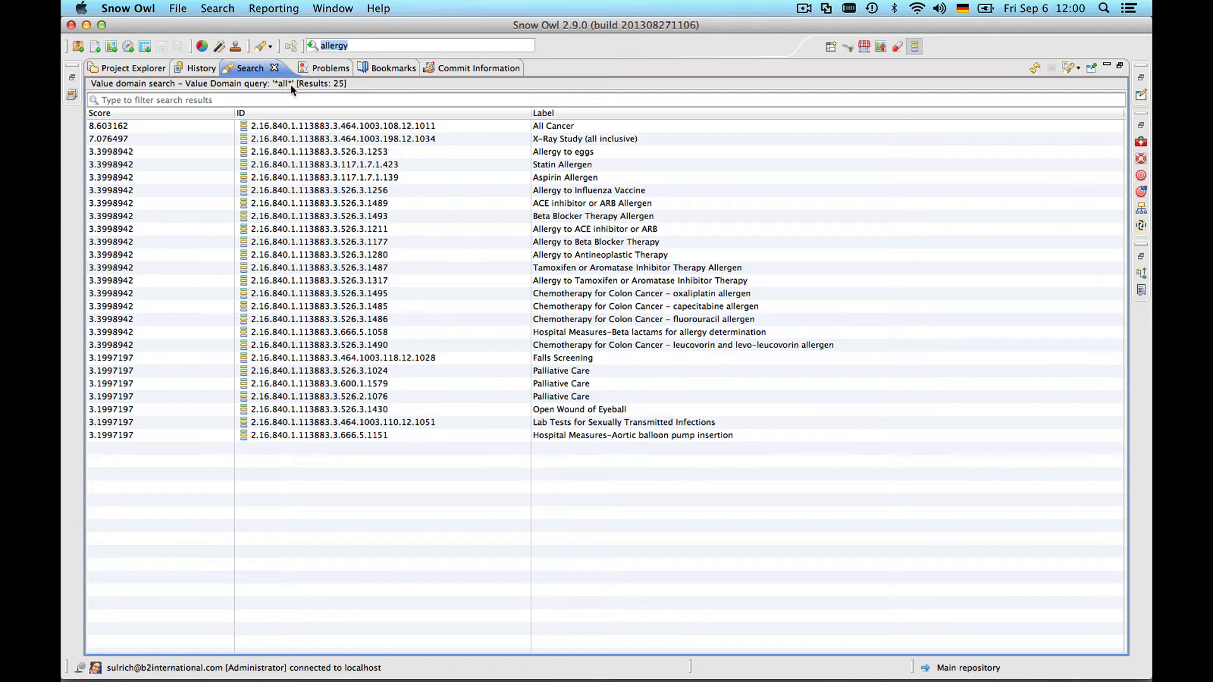
double_click(247, 68)
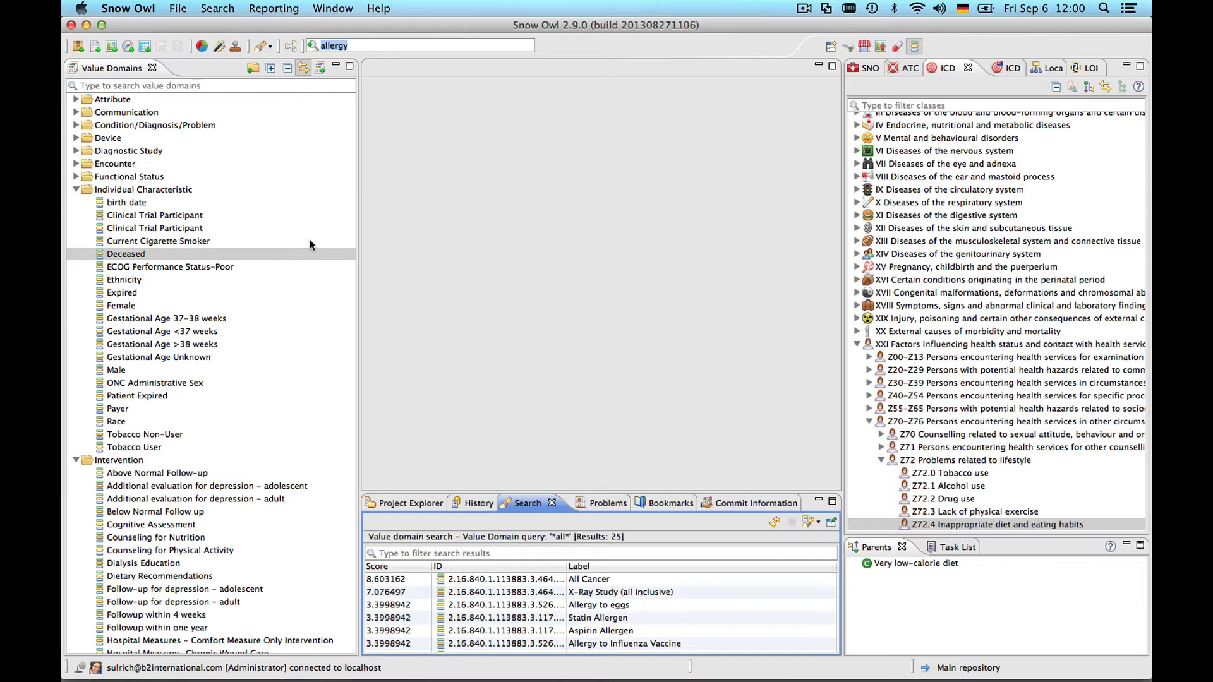
Filter the value domains by "toba" and open Tobacco Use Cessation Counseling under Intervention
click(110, 85)
text(toba)
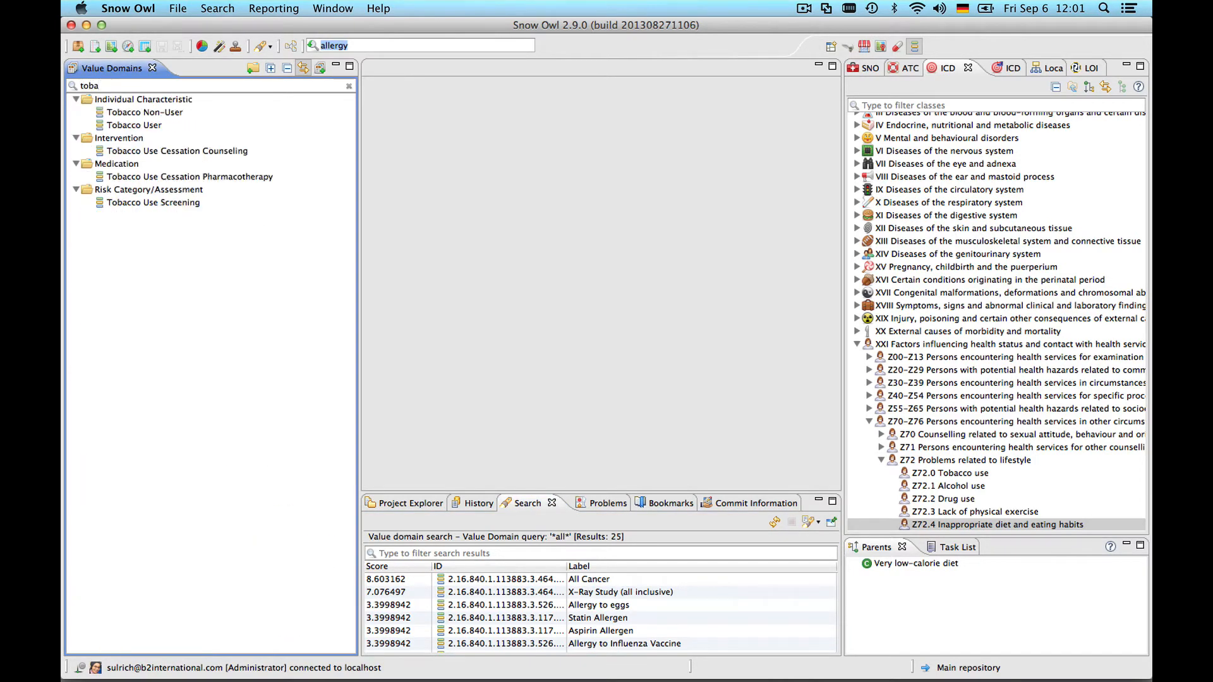
double_click(166, 151)
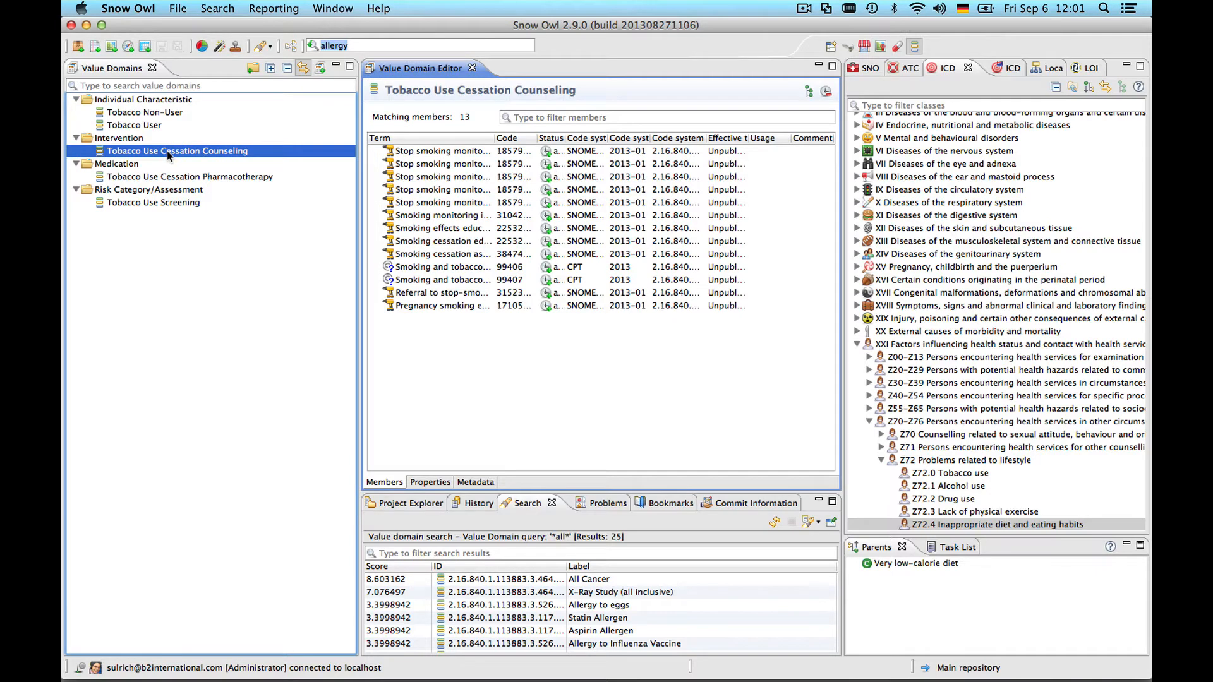
Maximize the value domain editor, view its members hierarchically by code system, and return to the flat list
double_click(407, 66)
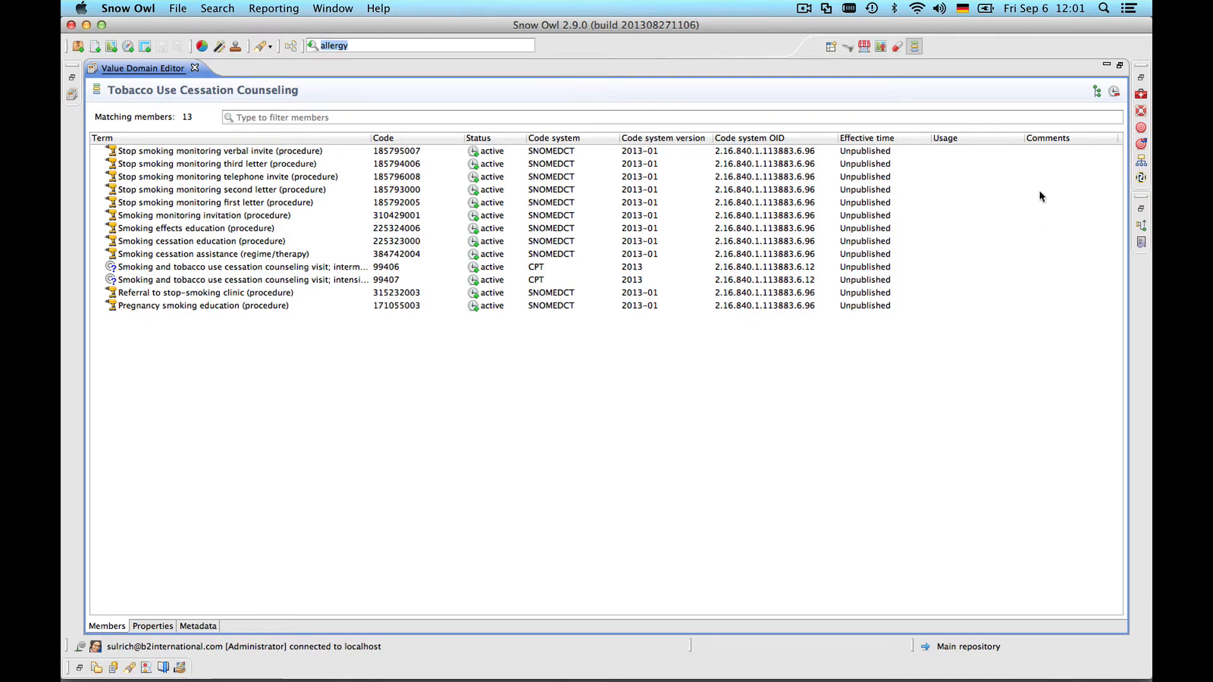
click(1097, 95)
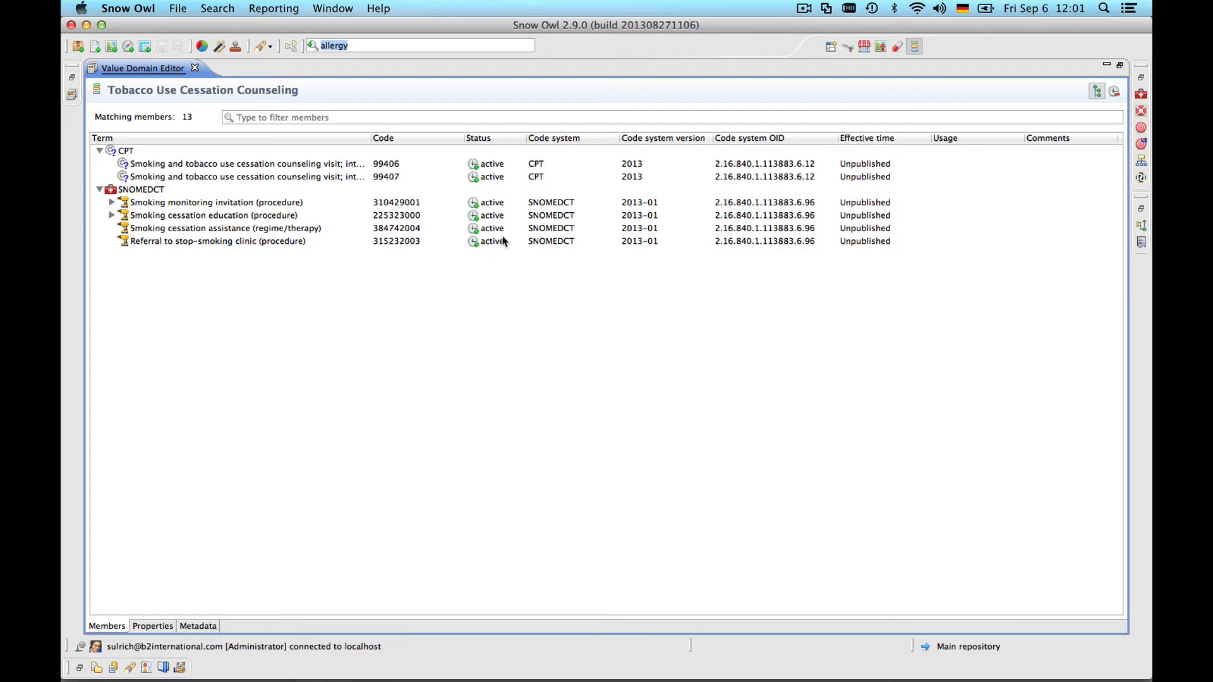
click(1095, 93)
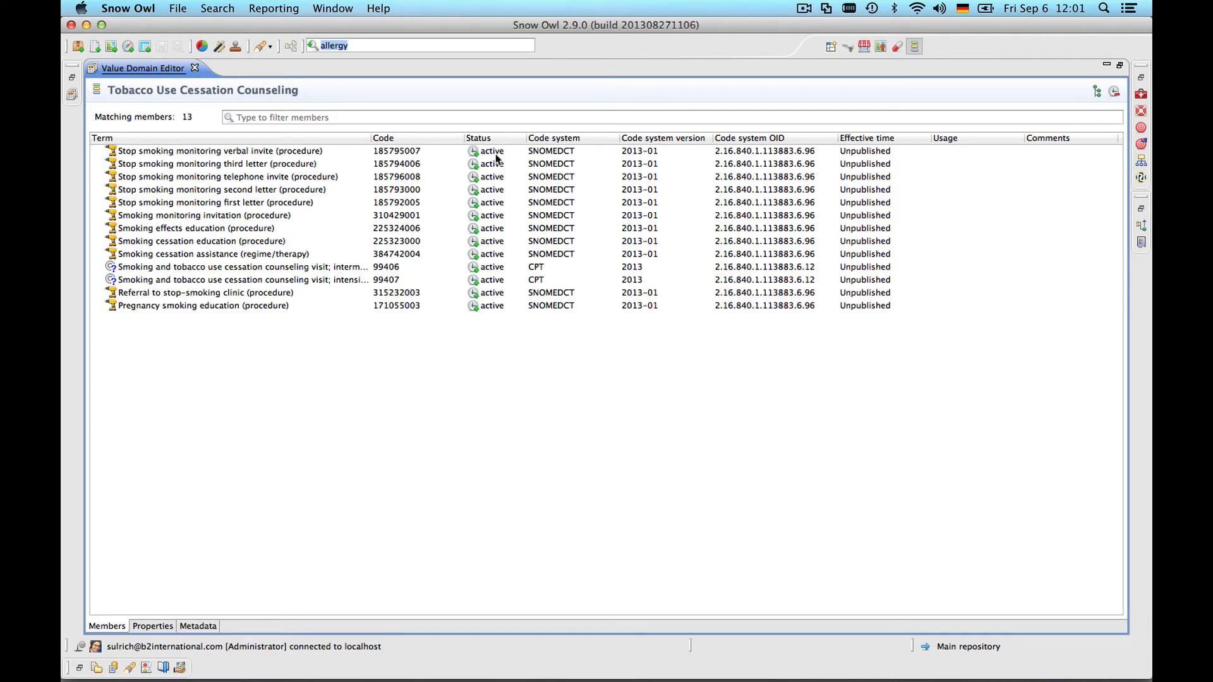
Set the stop smoking monitoring verbal invite, third letter, telephone invite and second letter members to inactive
click(496, 152)
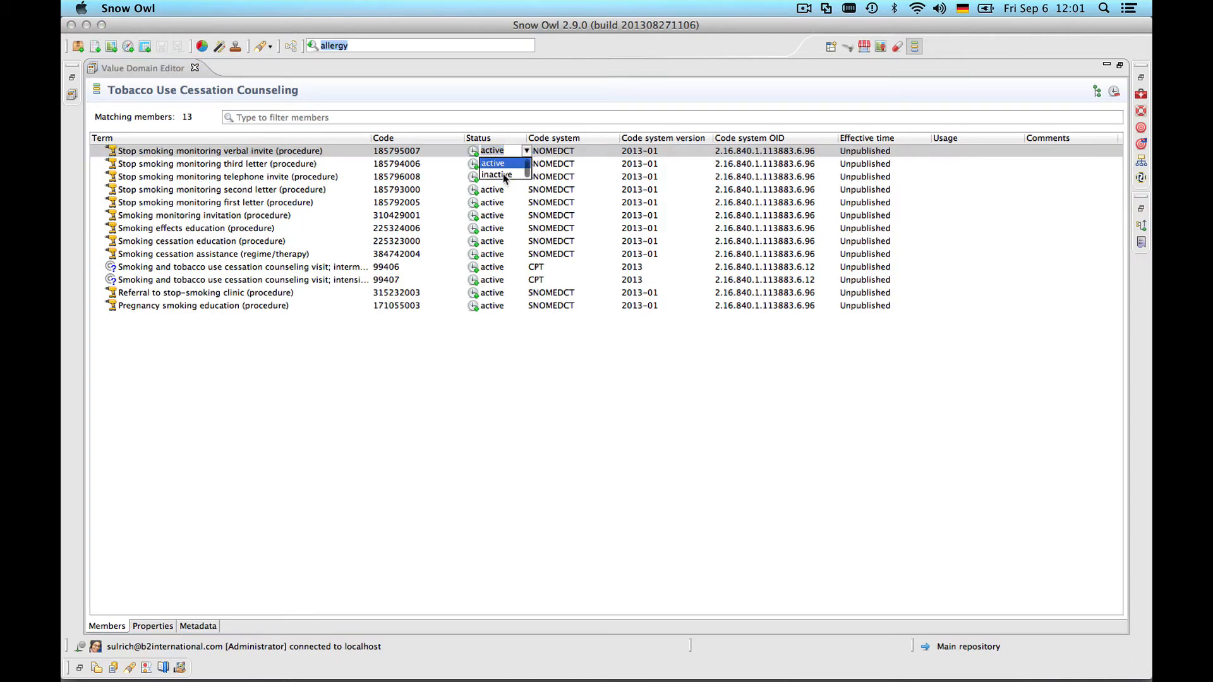
click(499, 176)
click(499, 152)
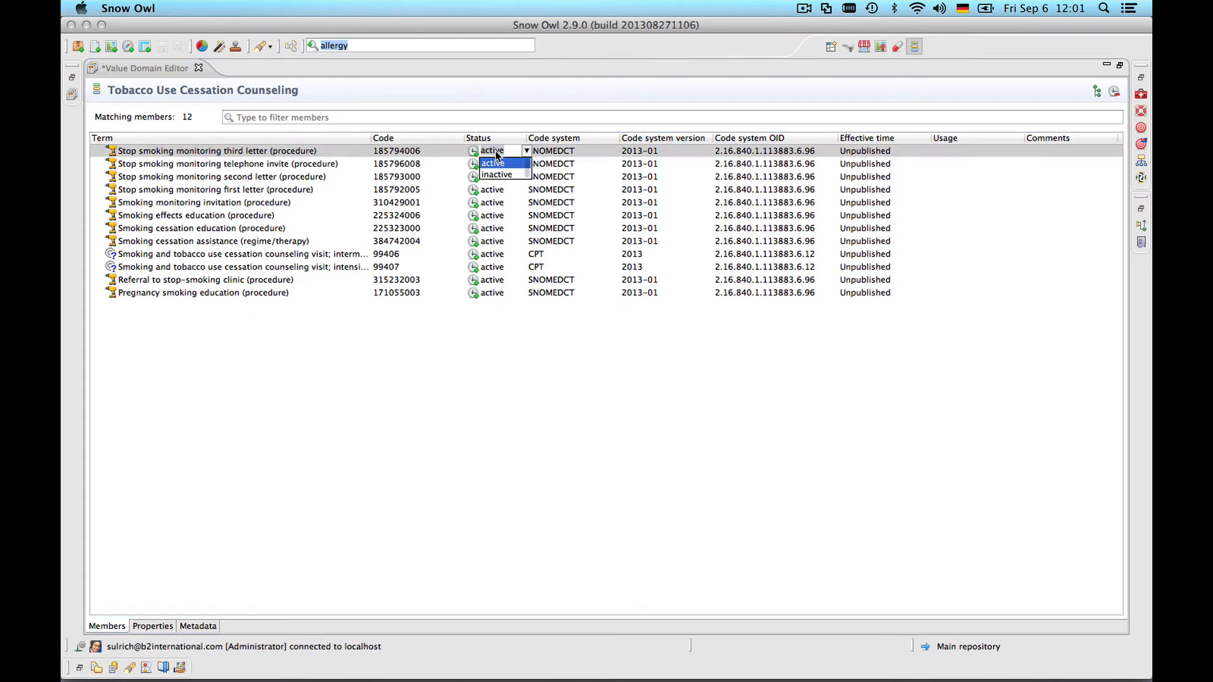
click(498, 176)
click(482, 152)
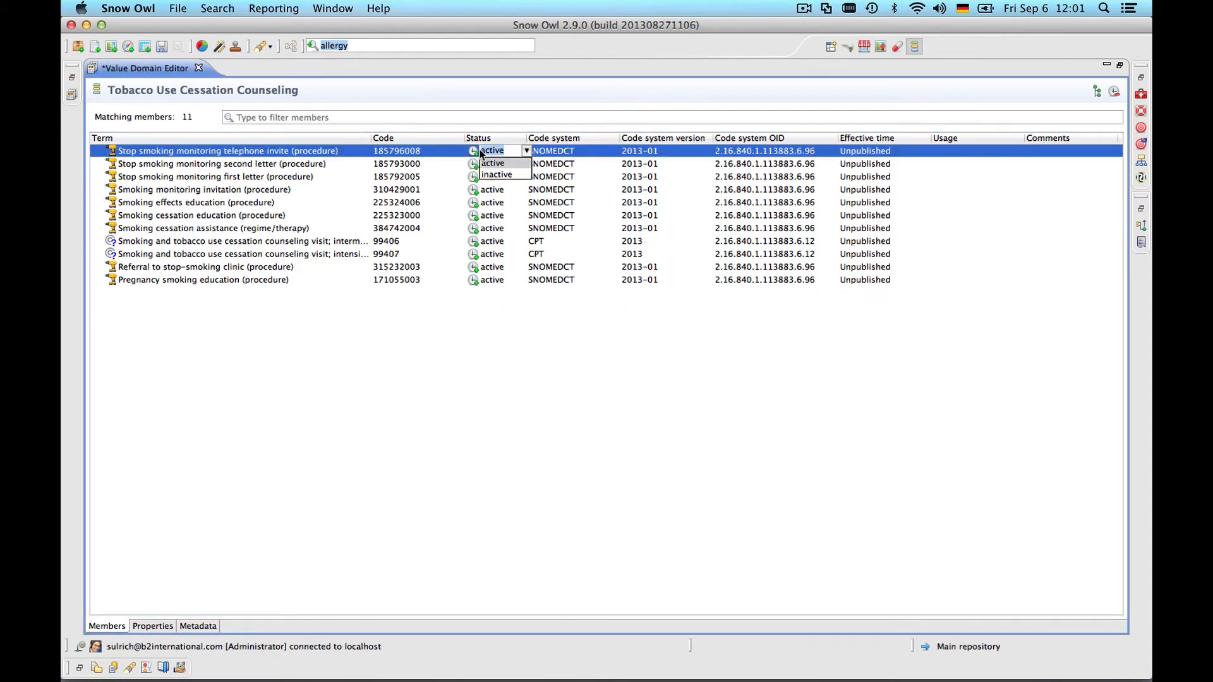
click(491, 177)
click(488, 152)
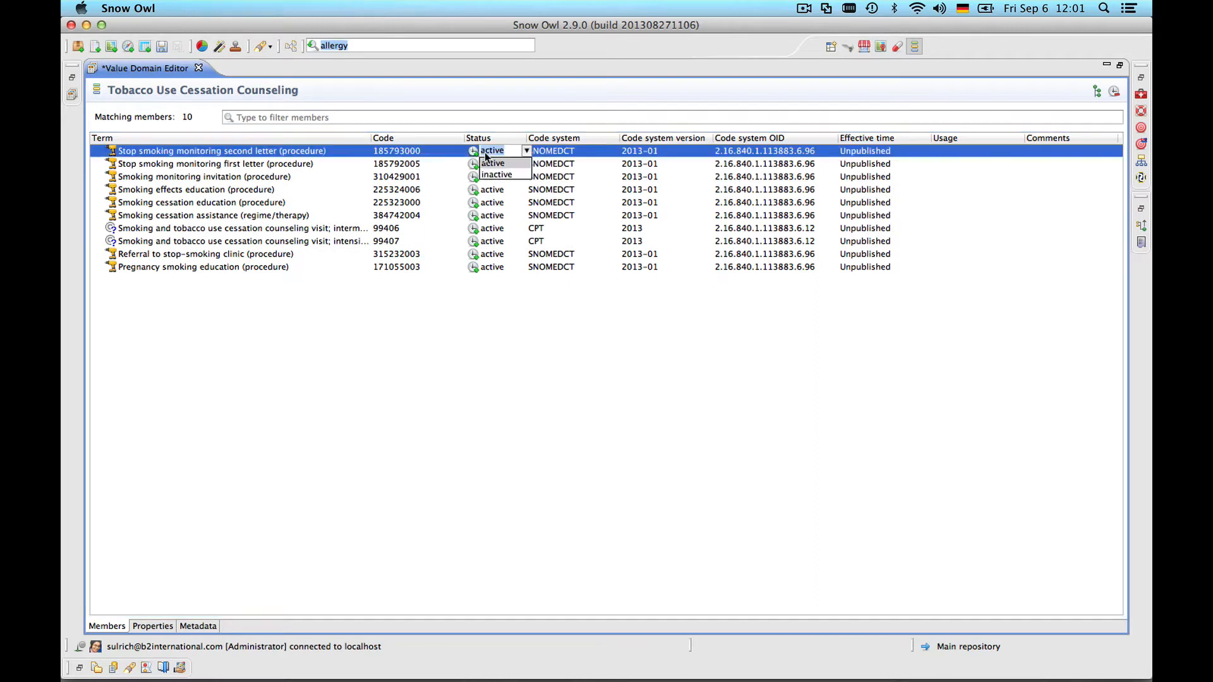
click(495, 175)
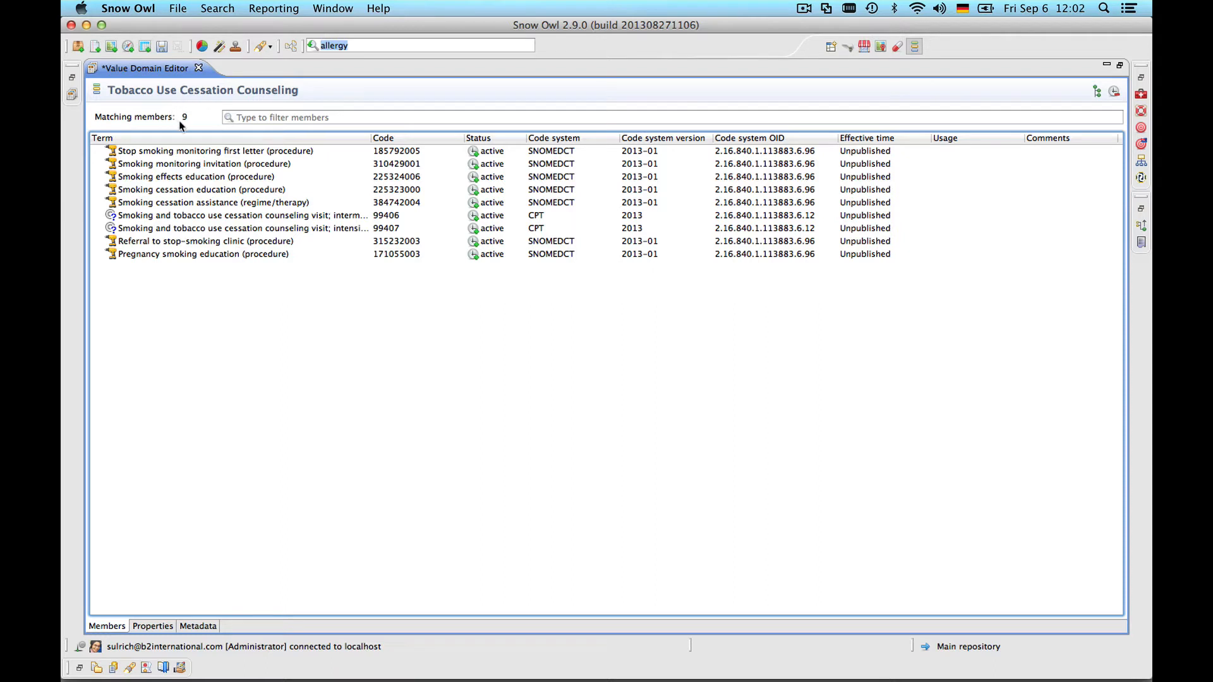
Show inactive members and set the stop smoking monitoring second letter, telephone invite, third letter and verbal invite members back to active
click(1114, 92)
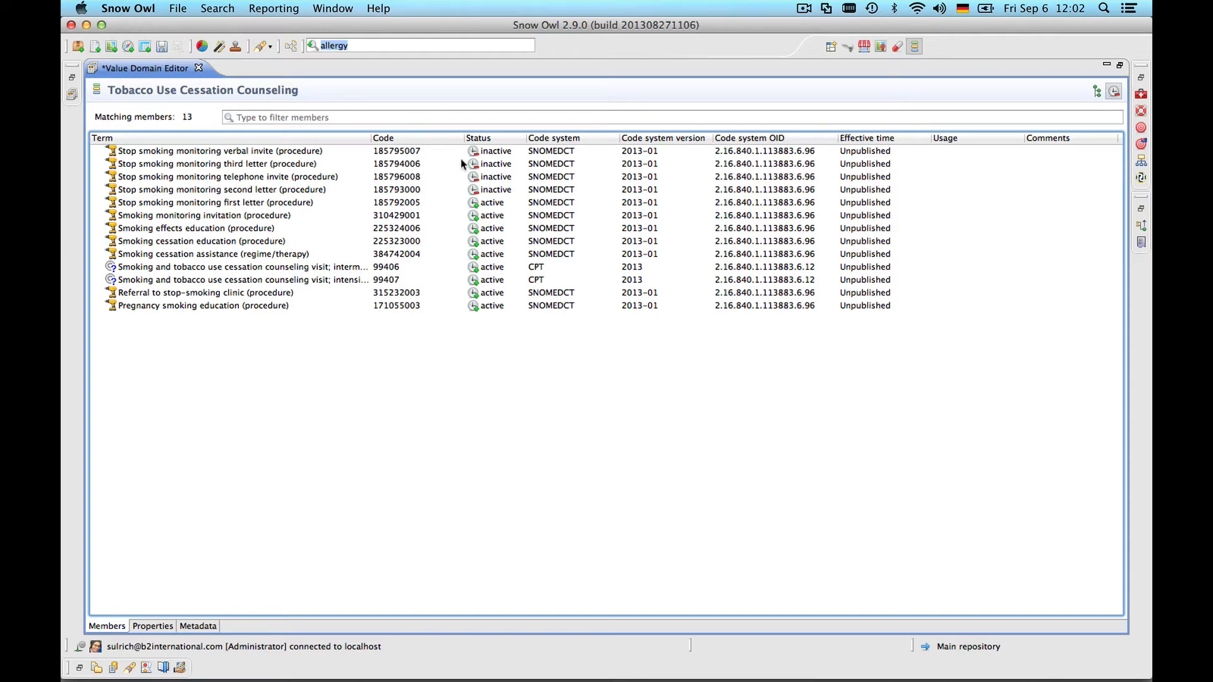
click(502, 190)
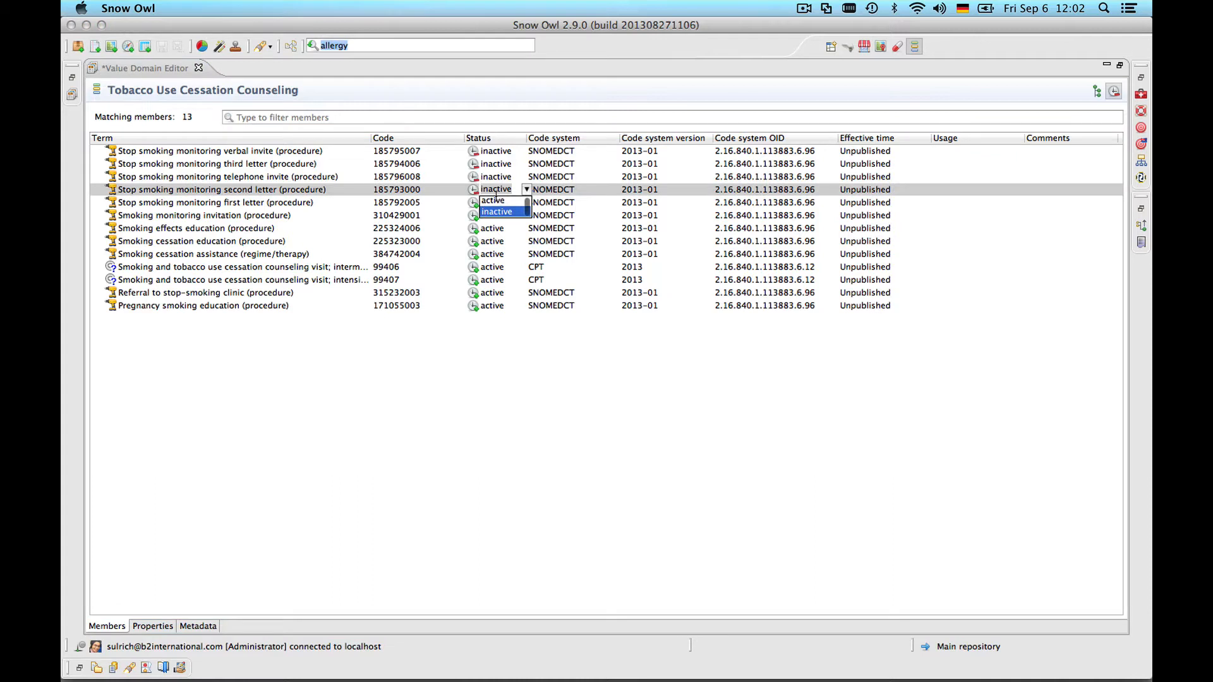
click(499, 201)
click(488, 181)
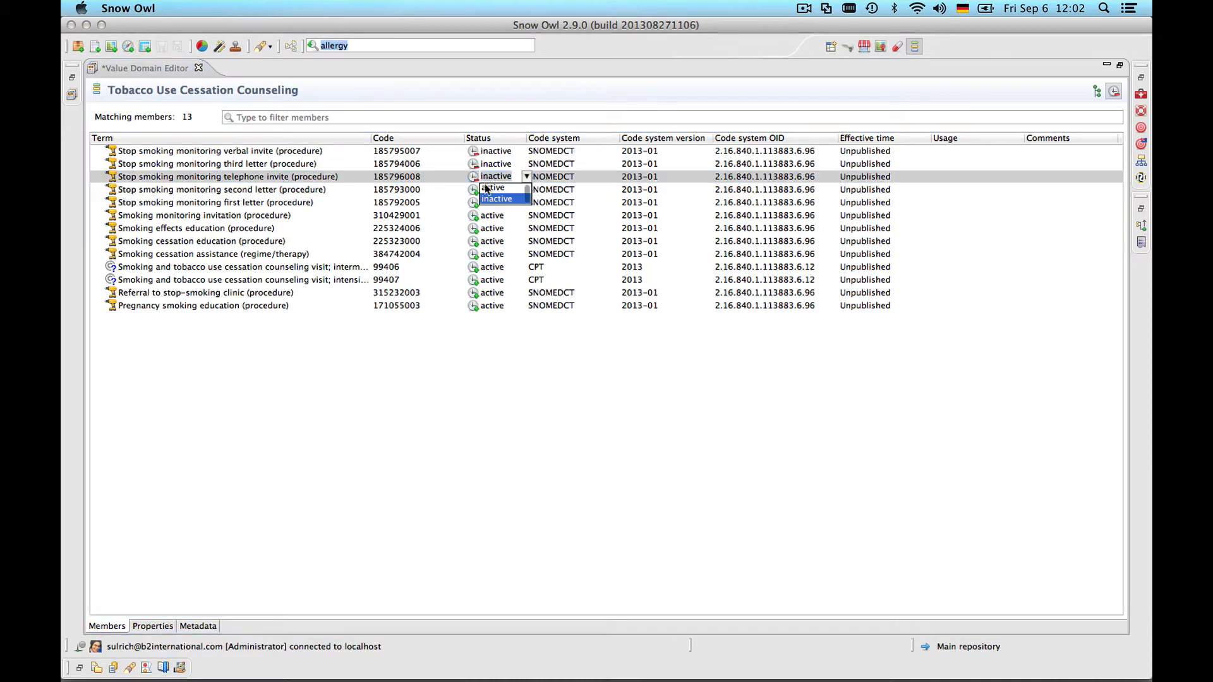
click(484, 184)
click(485, 165)
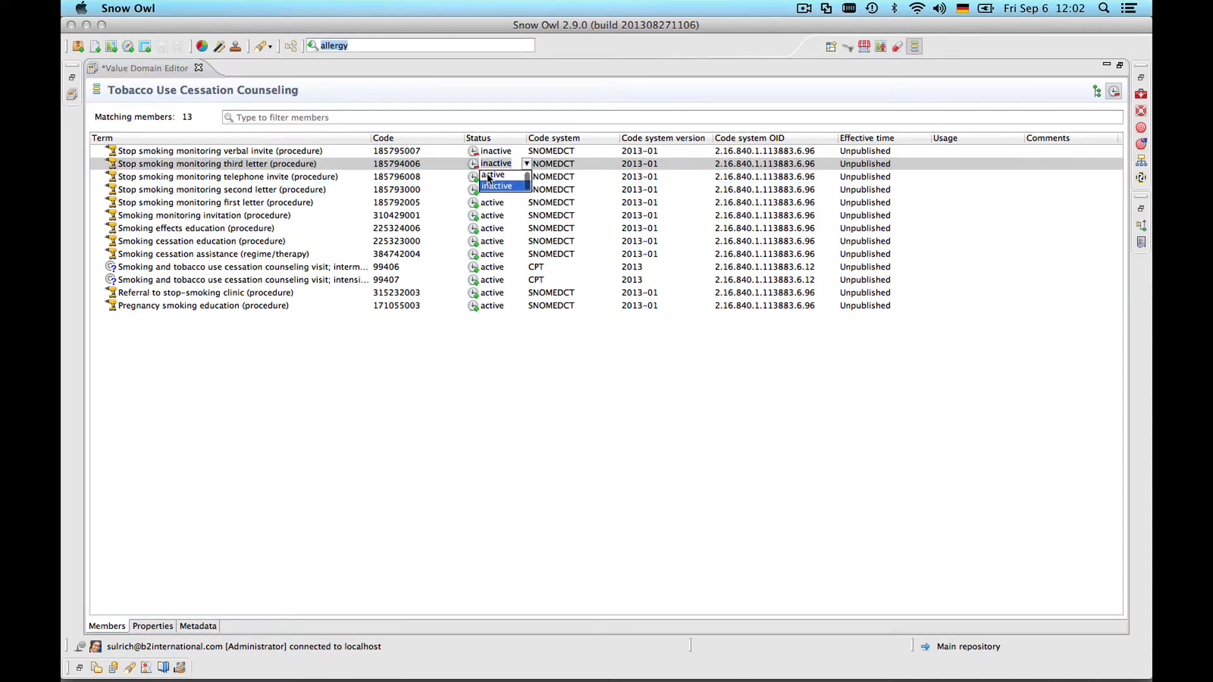
click(493, 174)
click(484, 150)
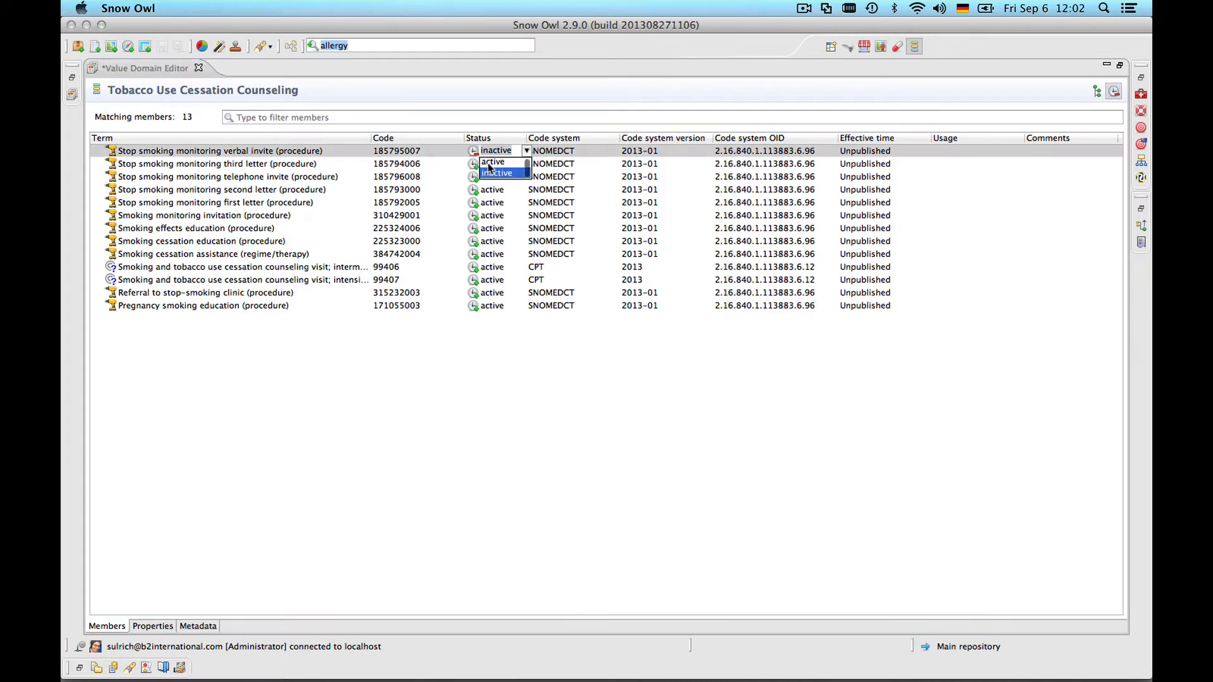
click(487, 162)
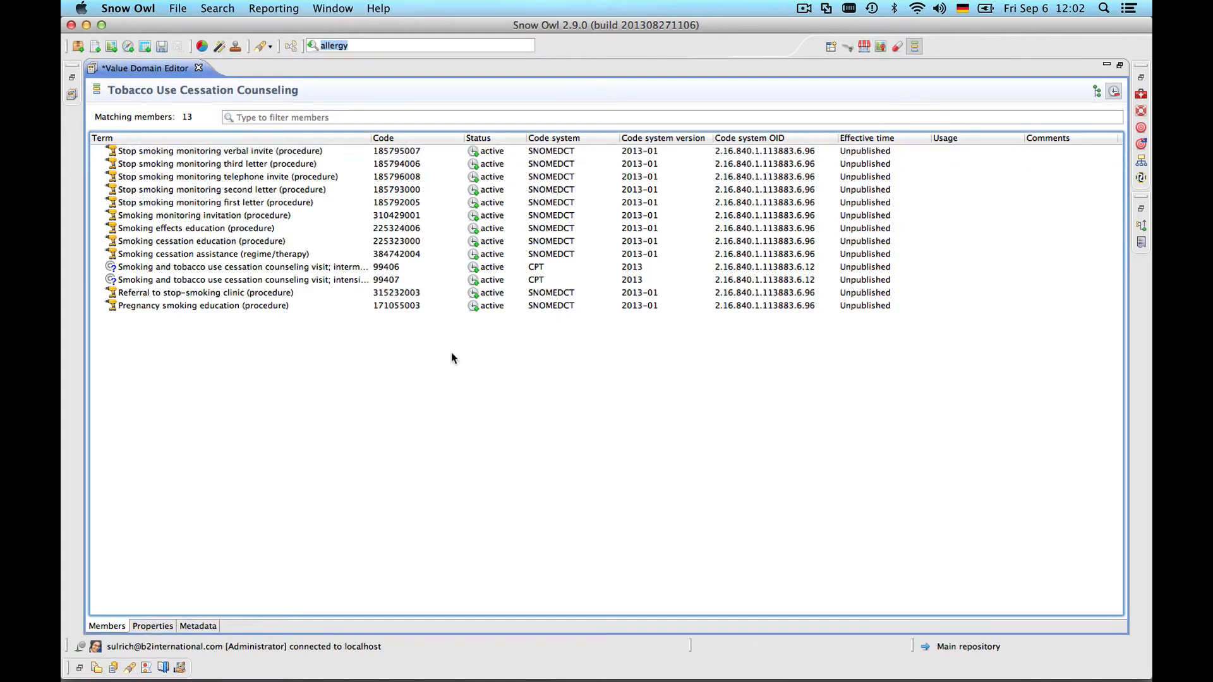
Filter the value domain's members by "stop", then clear the filter
click(274, 119)
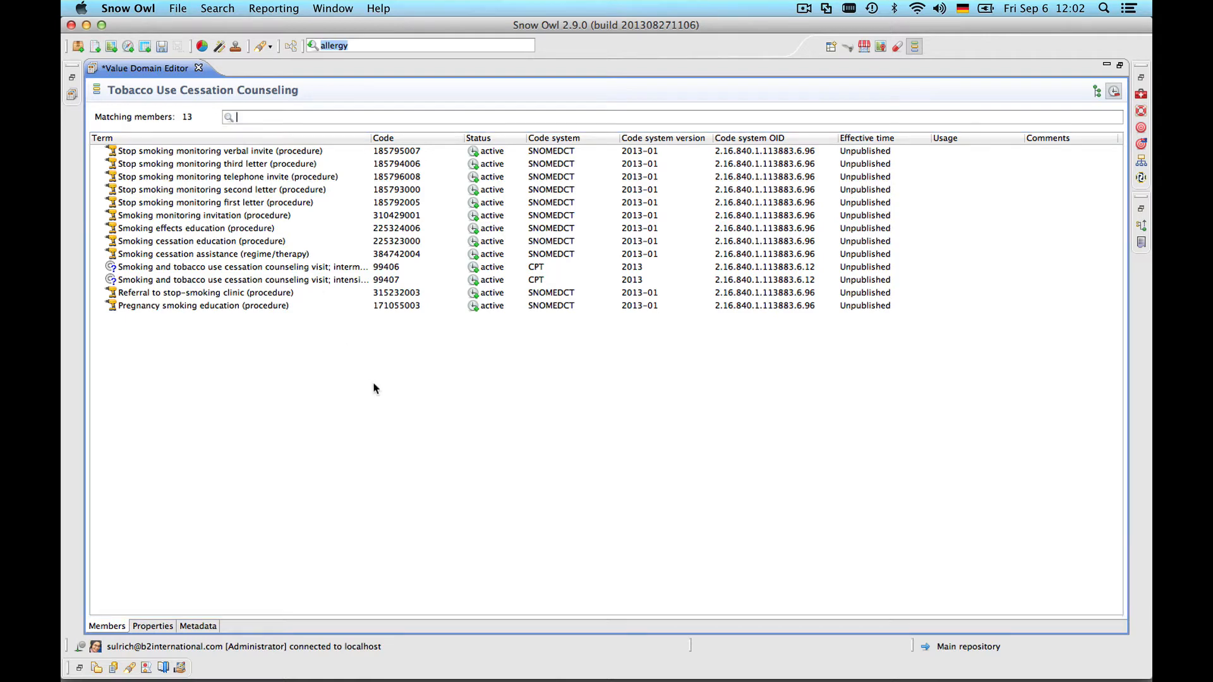
text(stop)
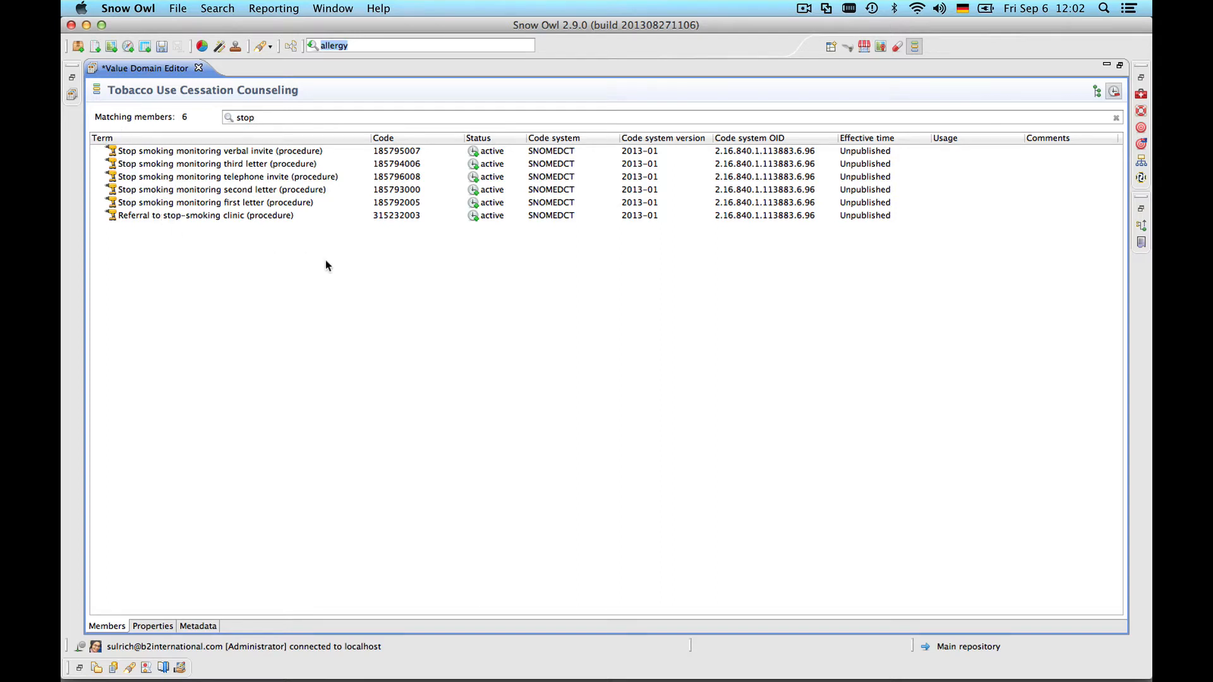
click(1117, 118)
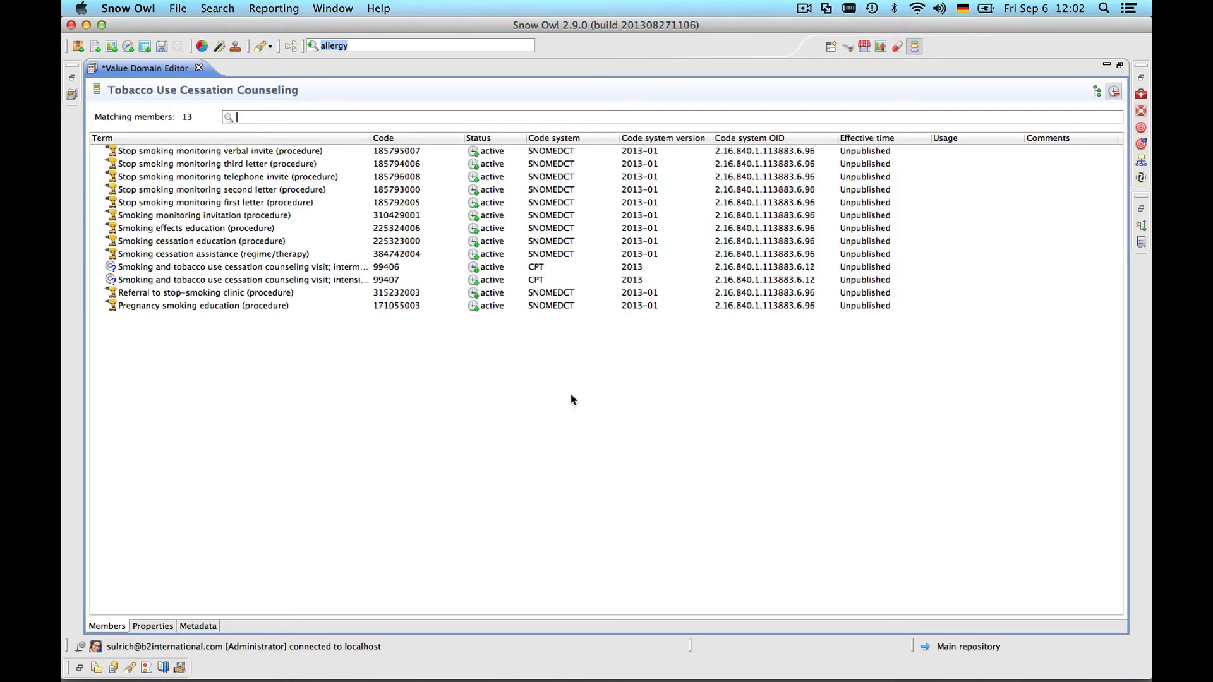
Open the Smoking monitoring invitation member's concept, review its value domain membership, mappings and descriptions, and close it
double_click(218, 216)
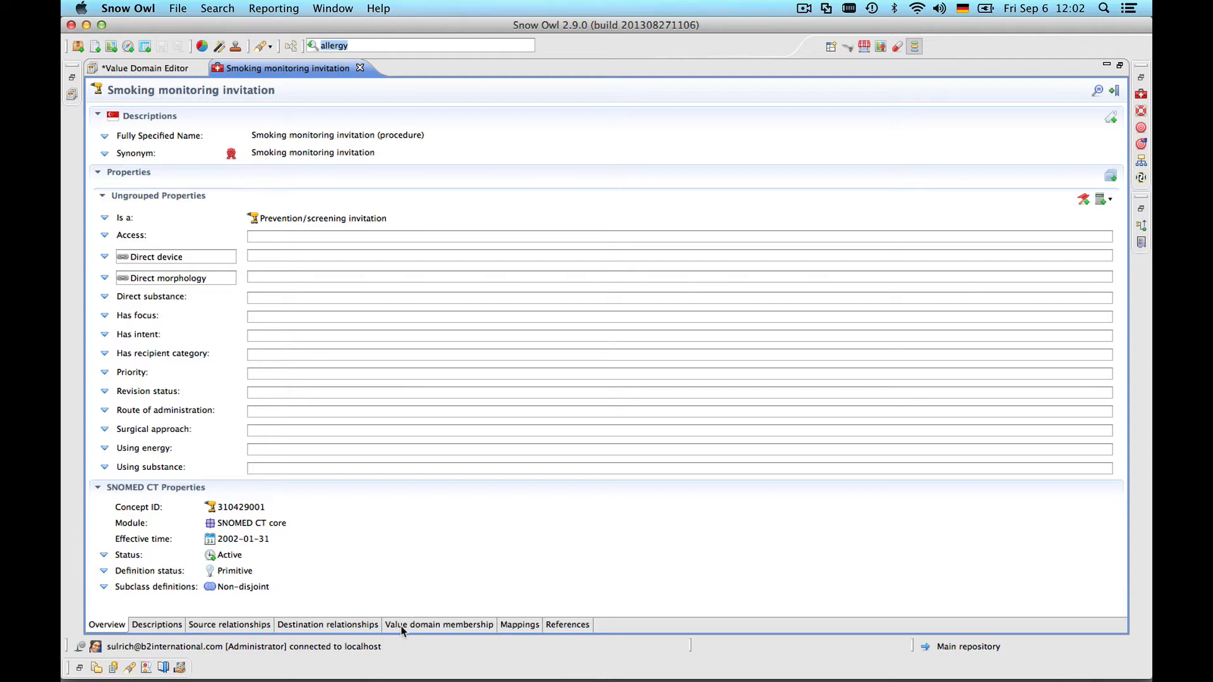
click(460, 624)
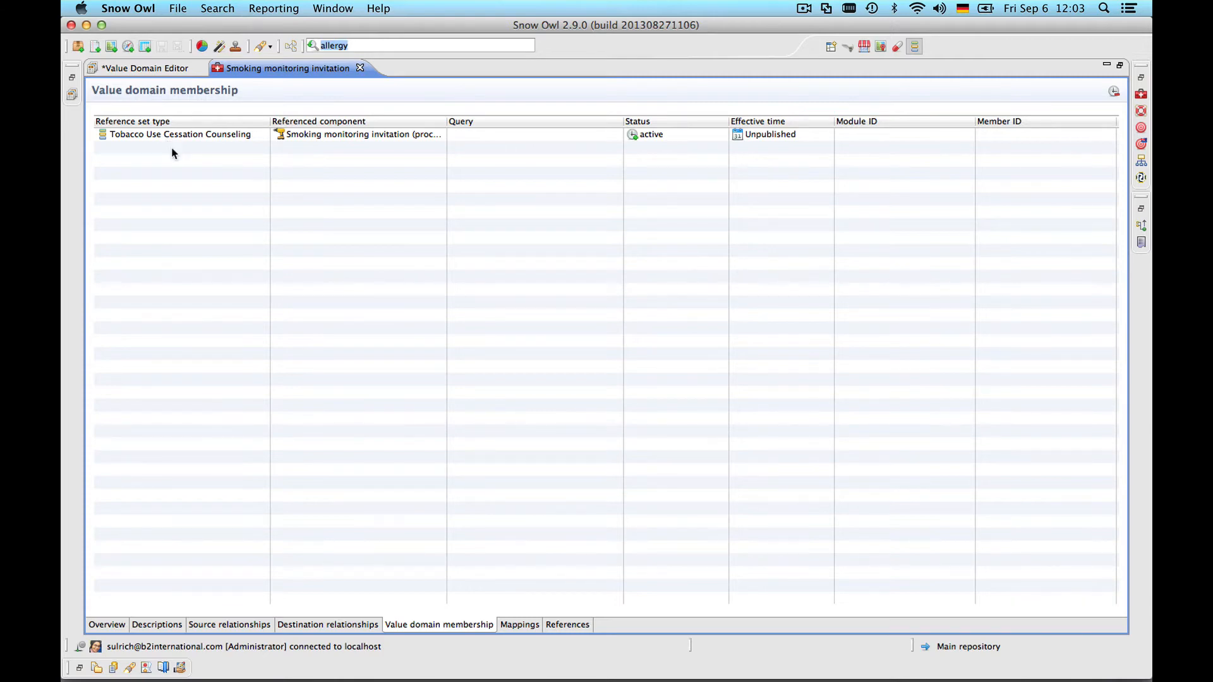
click(522, 625)
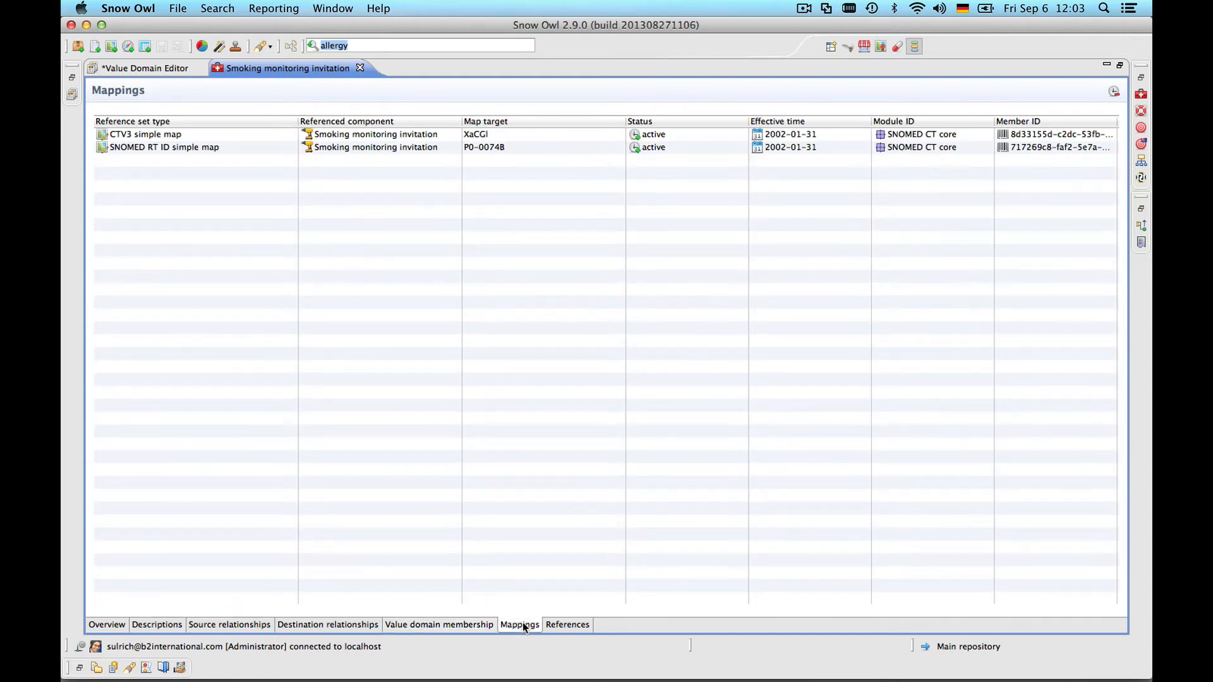
click(146, 626)
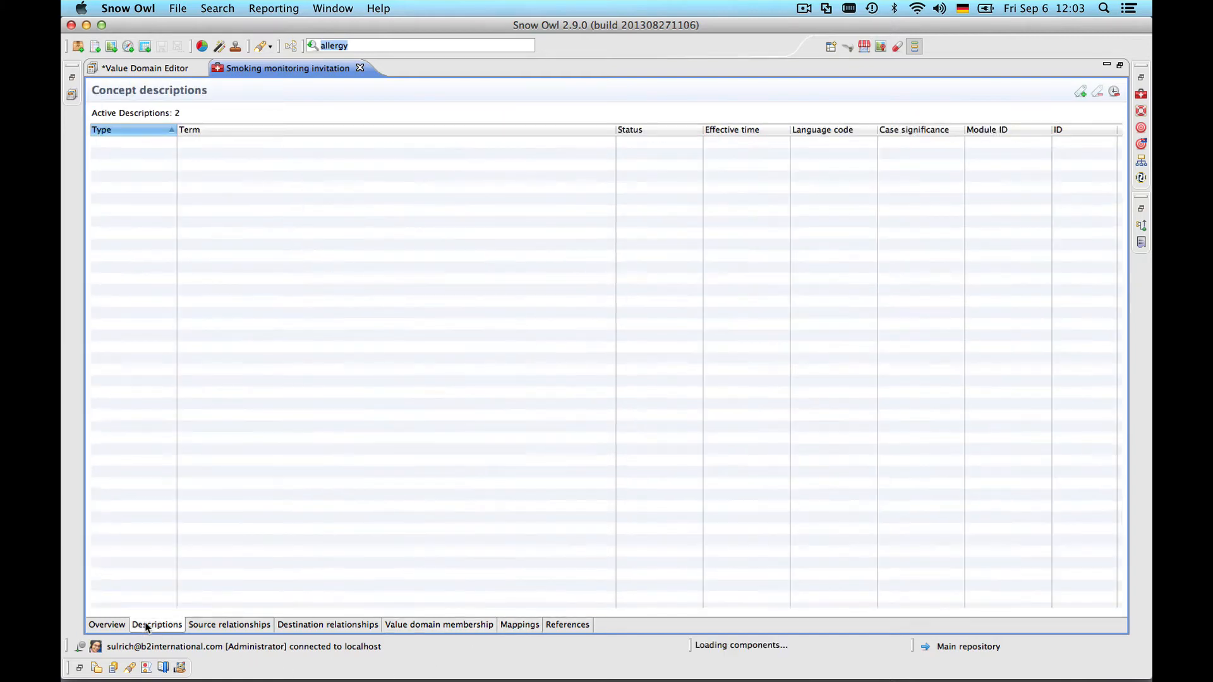
click(101, 625)
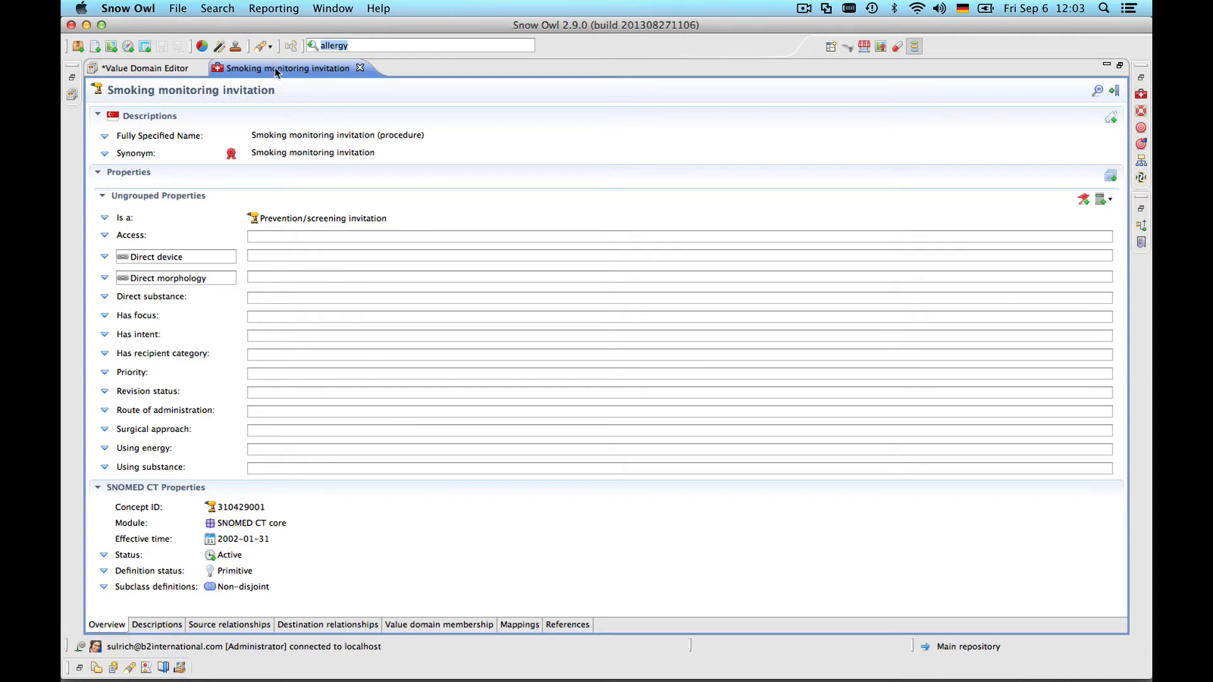
click(360, 68)
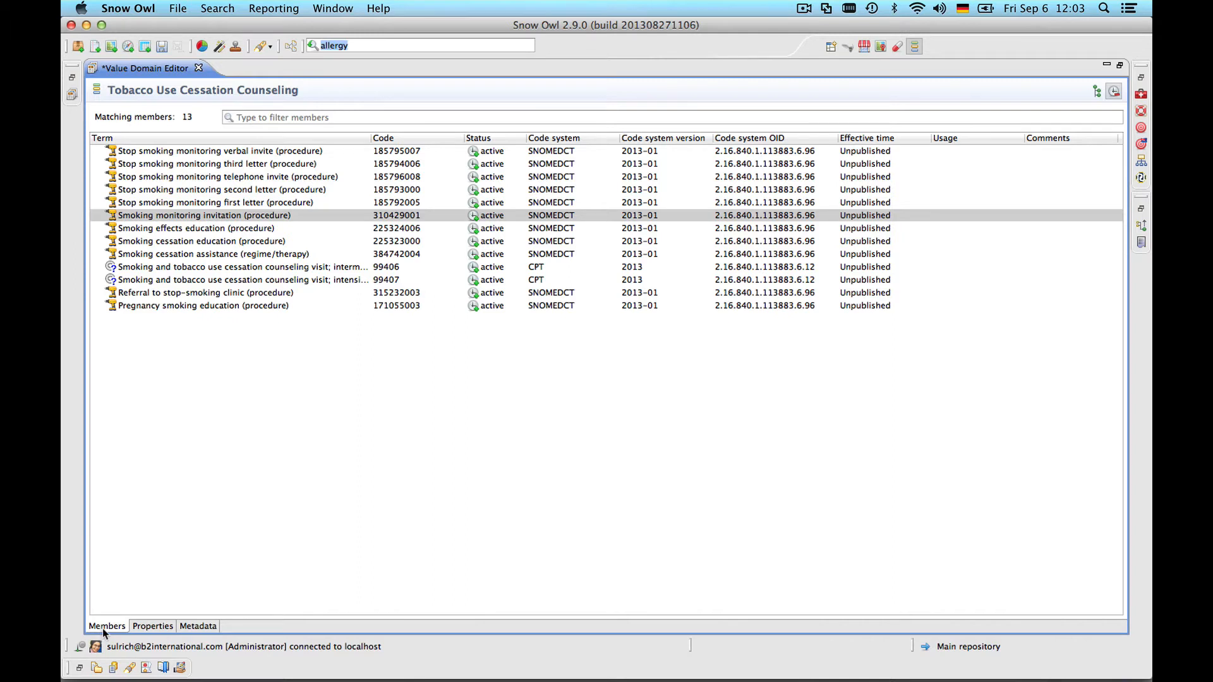
Rename the value domain as "Tobacco Use Cessation Counseling 2" in its properties and check the status and effective time choices
click(147, 626)
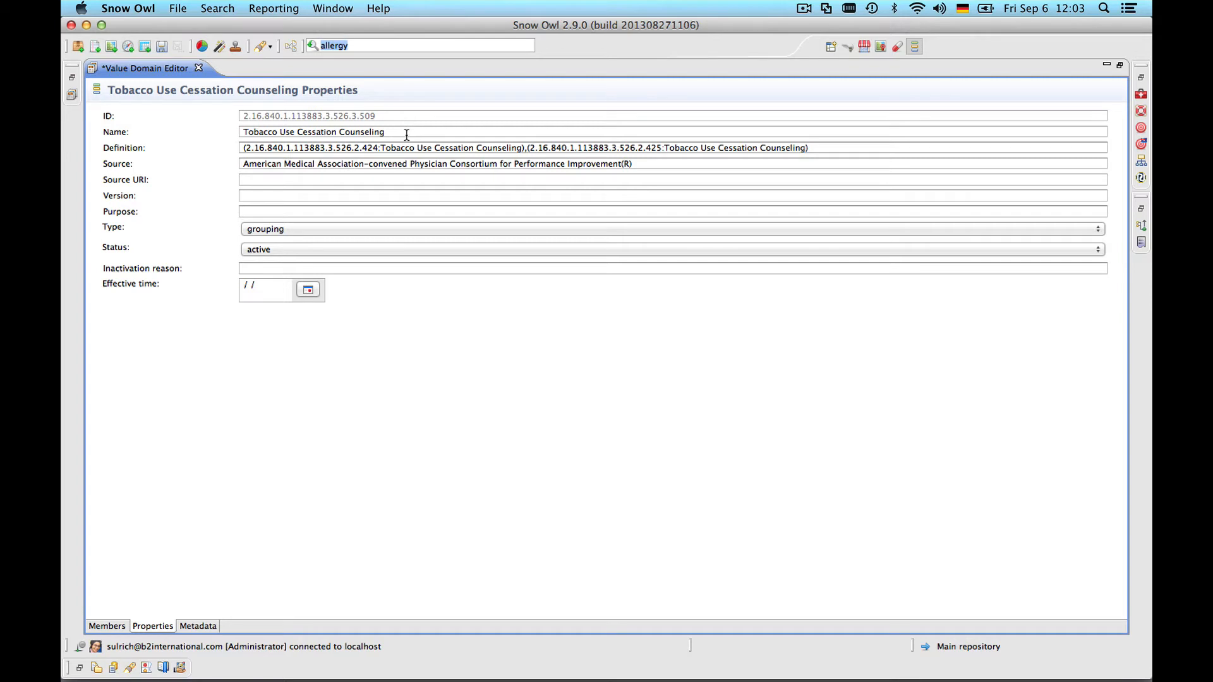
text(2)
click(280, 253)
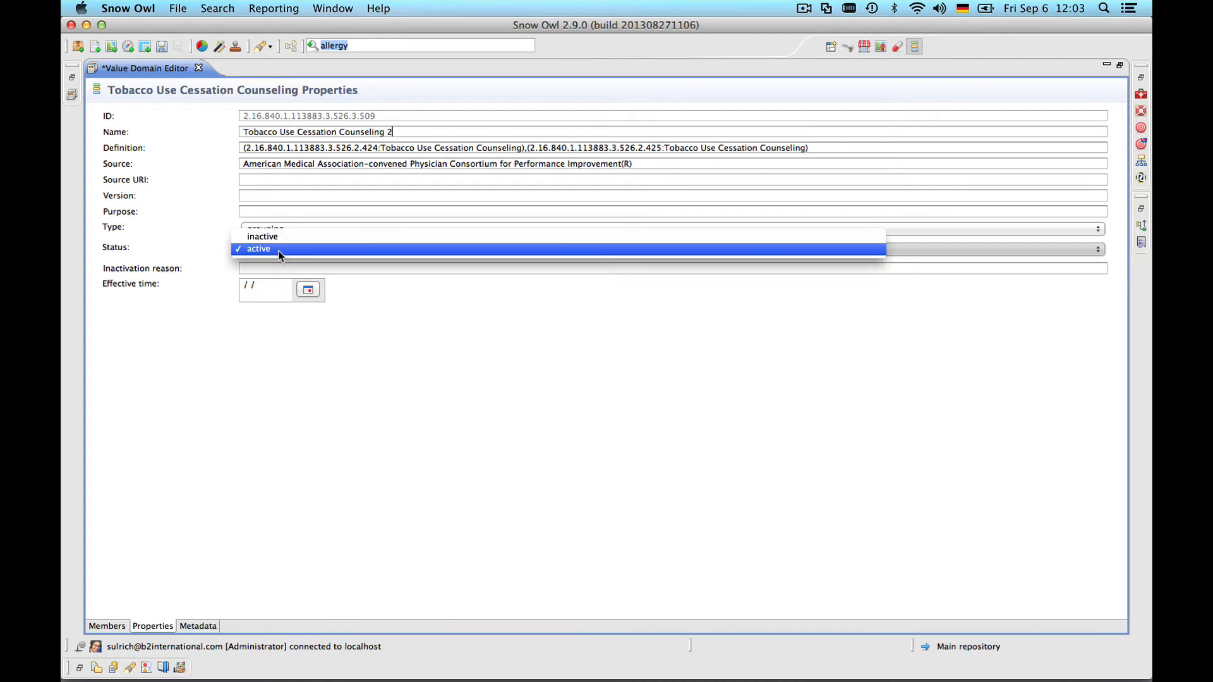
click(280, 252)
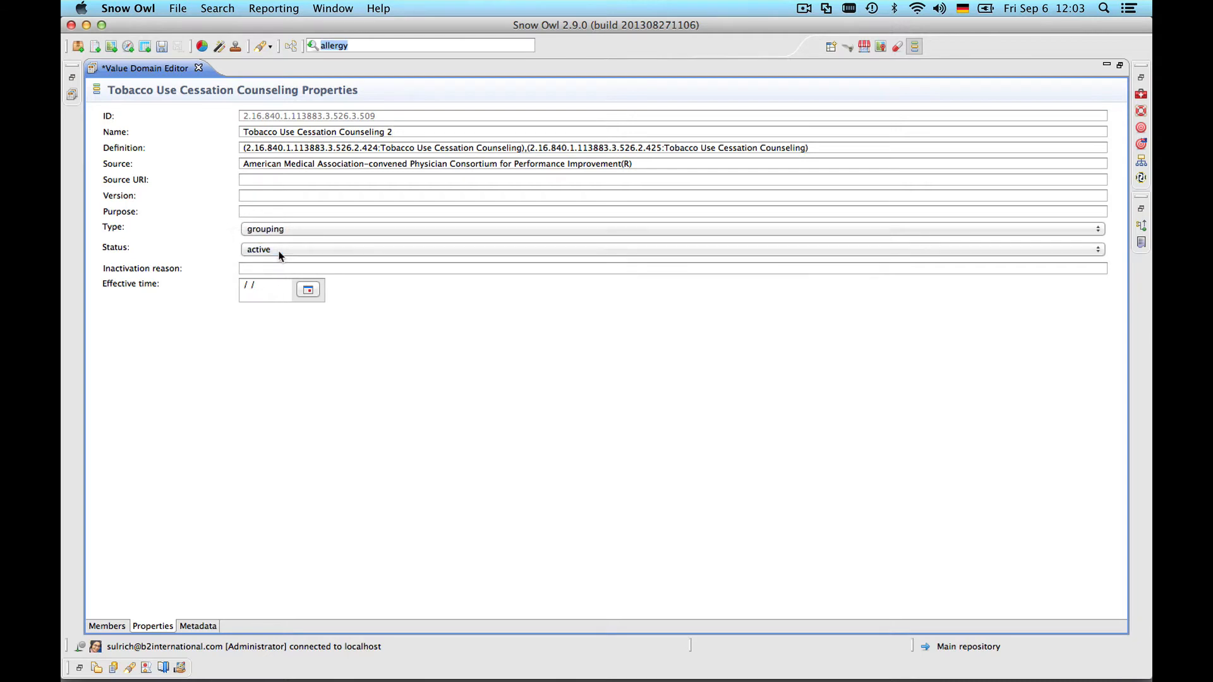
click(309, 291)
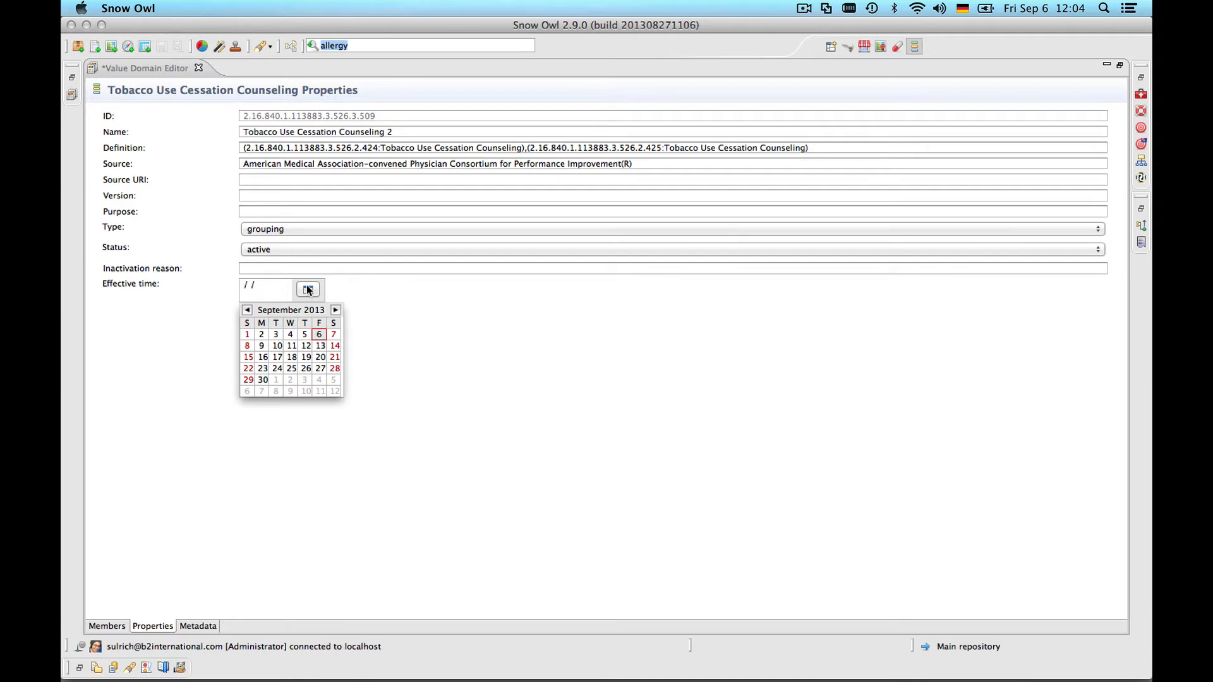
click(249, 411)
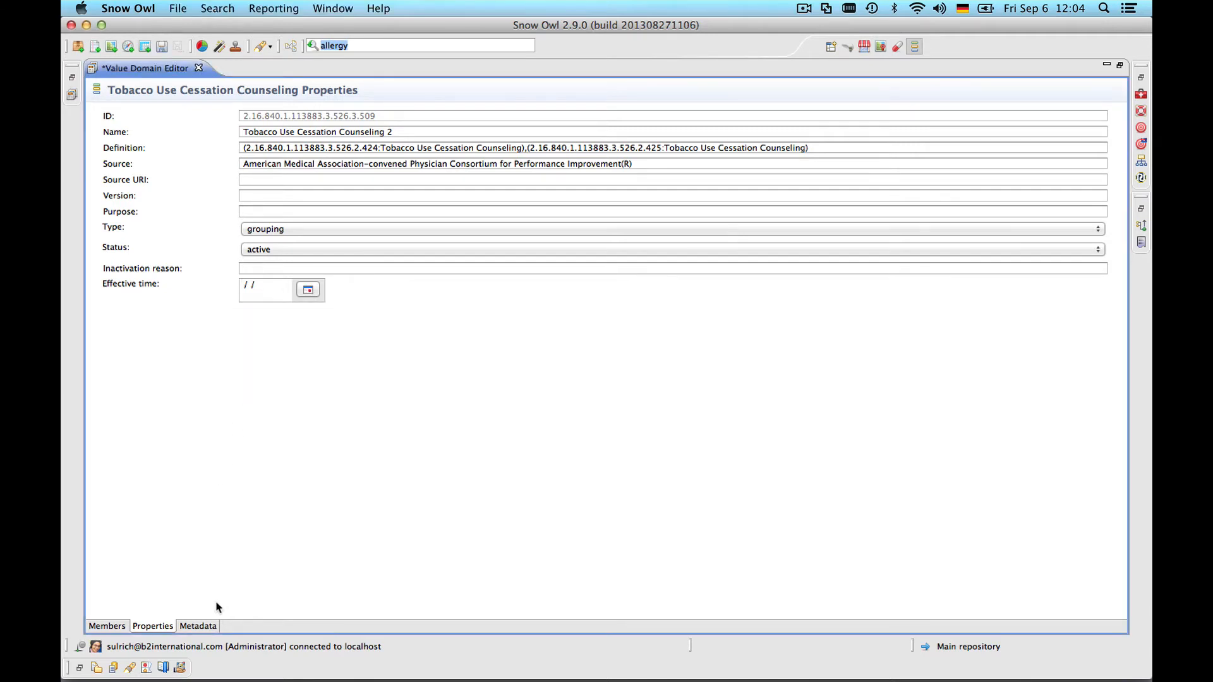
View the metadata keywords of the eMeasure Title group, and open and cancel the new metadata group wizard
click(194, 627)
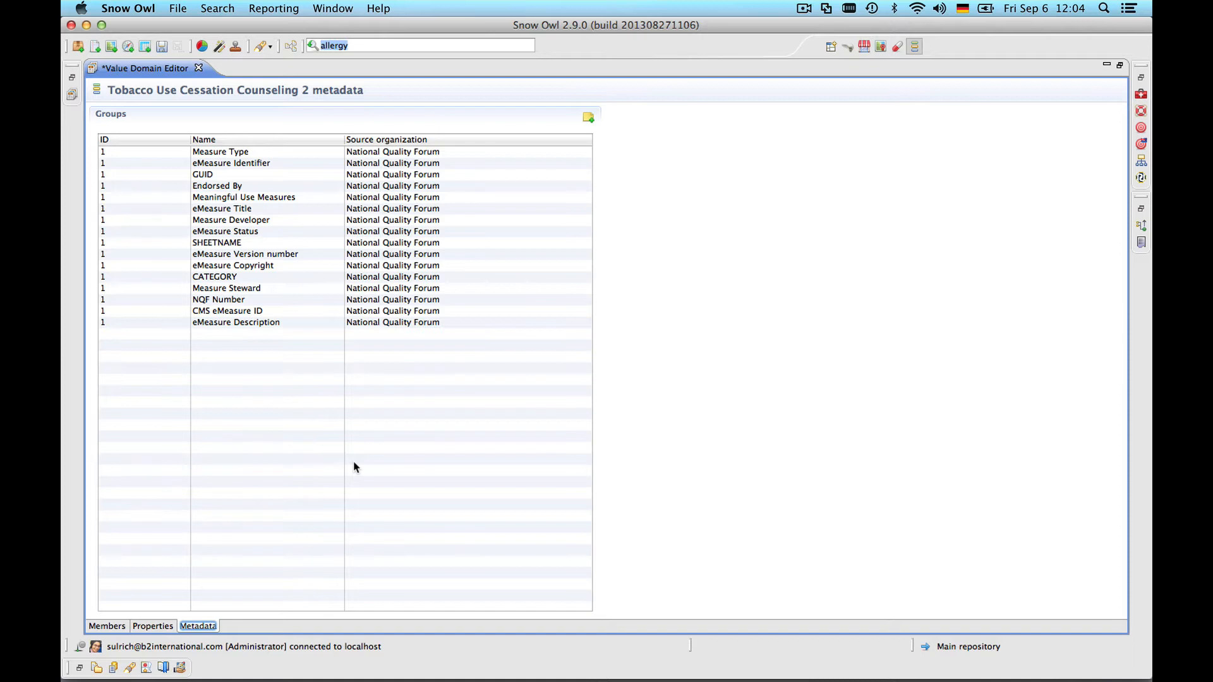
click(219, 211)
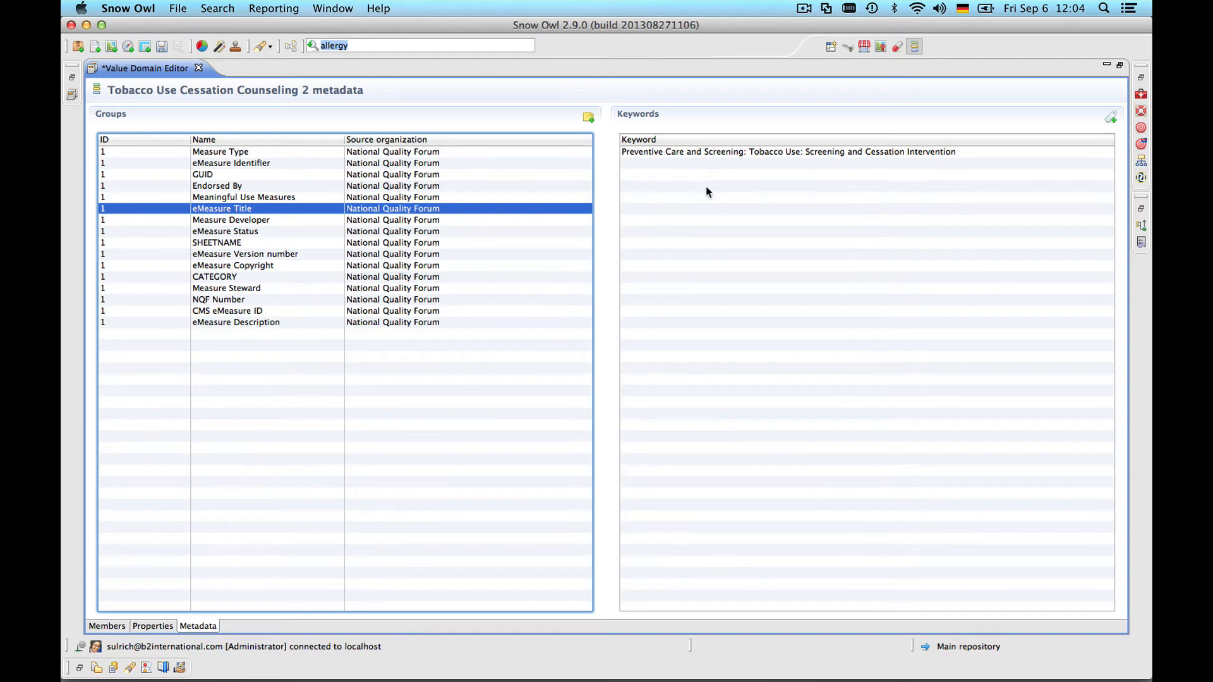
click(587, 117)
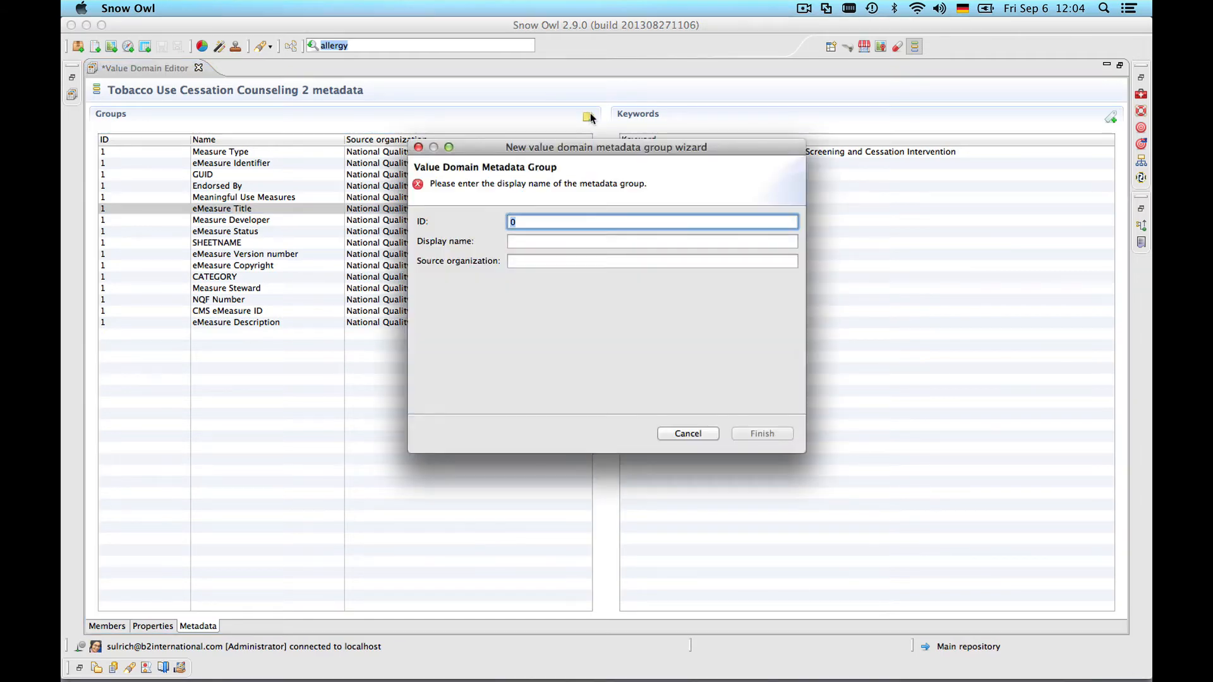
click(677, 434)
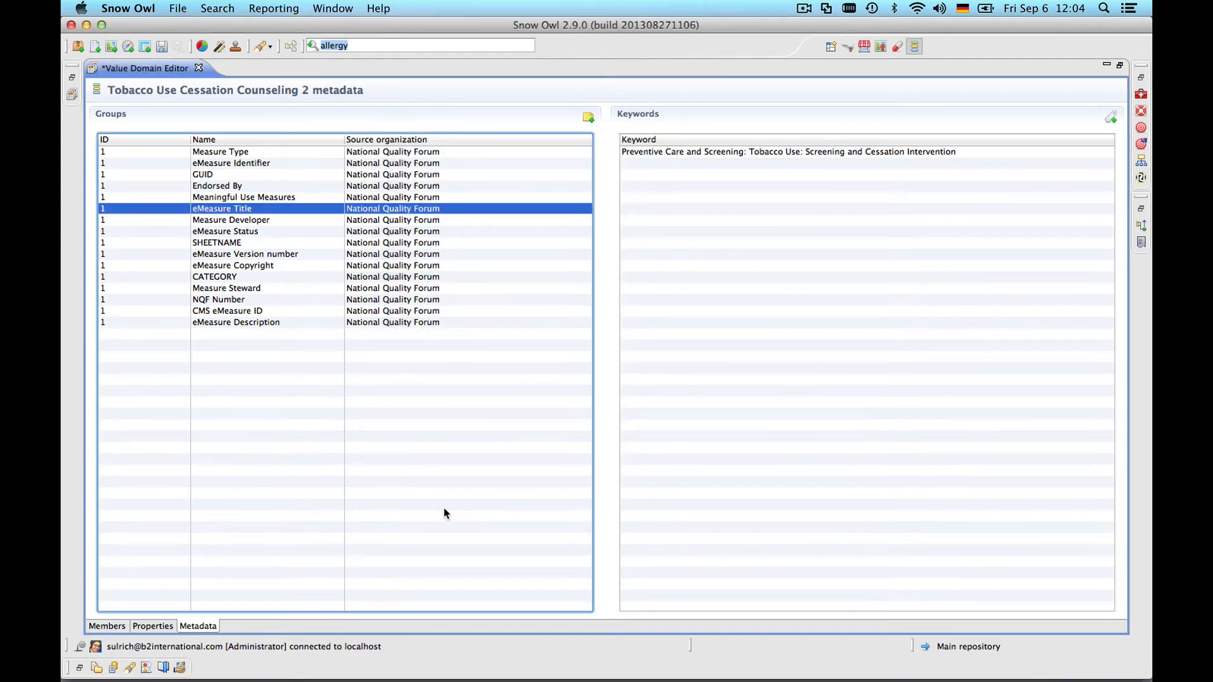
Restore the editor's size and look at the new value domain wizard and the Risk Category/Assessment folder's options without creating anything
double_click(123, 71)
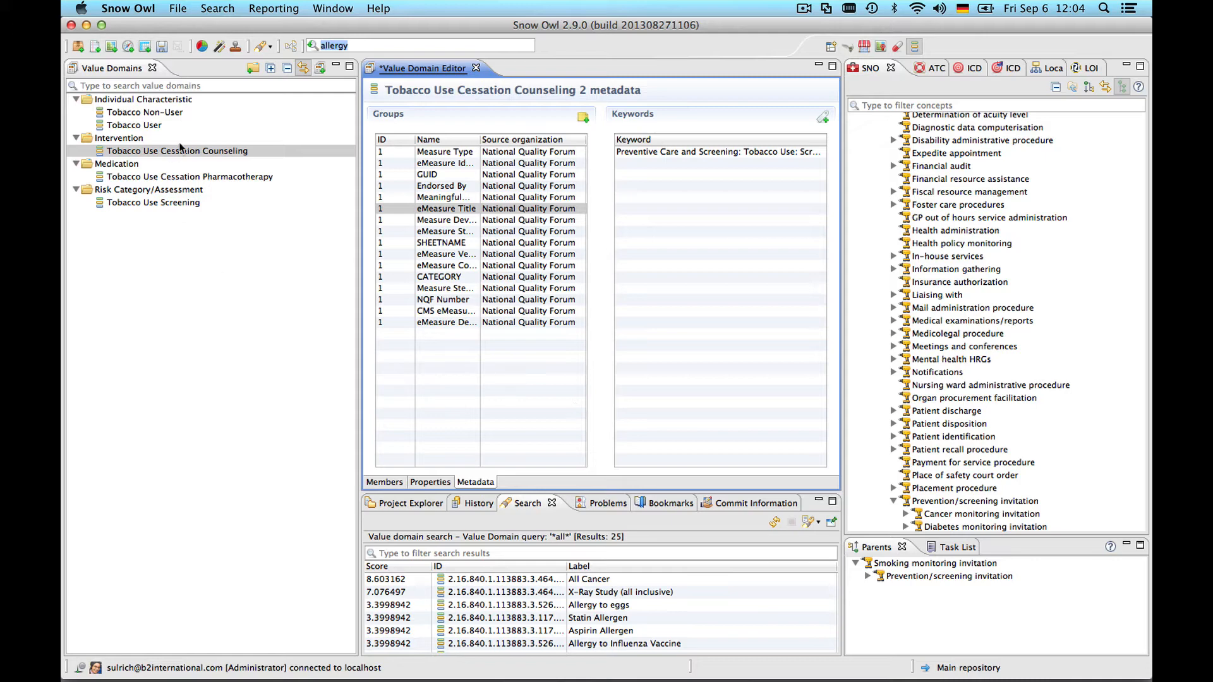
click(190, 256)
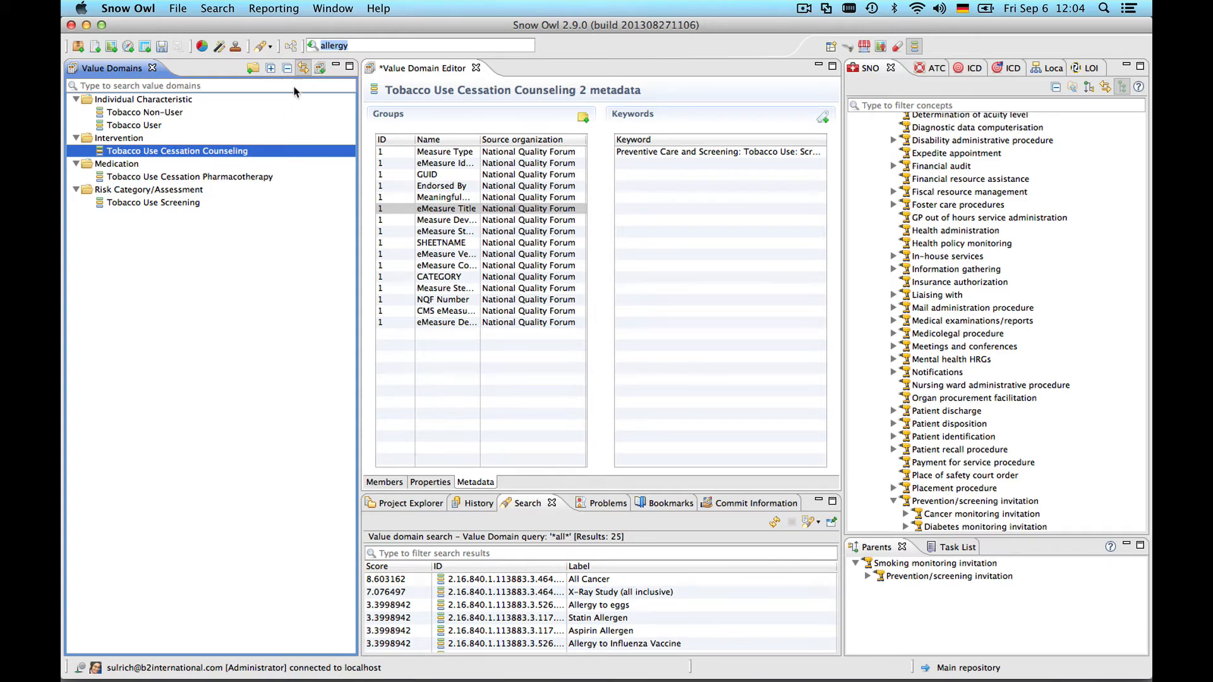
click(320, 68)
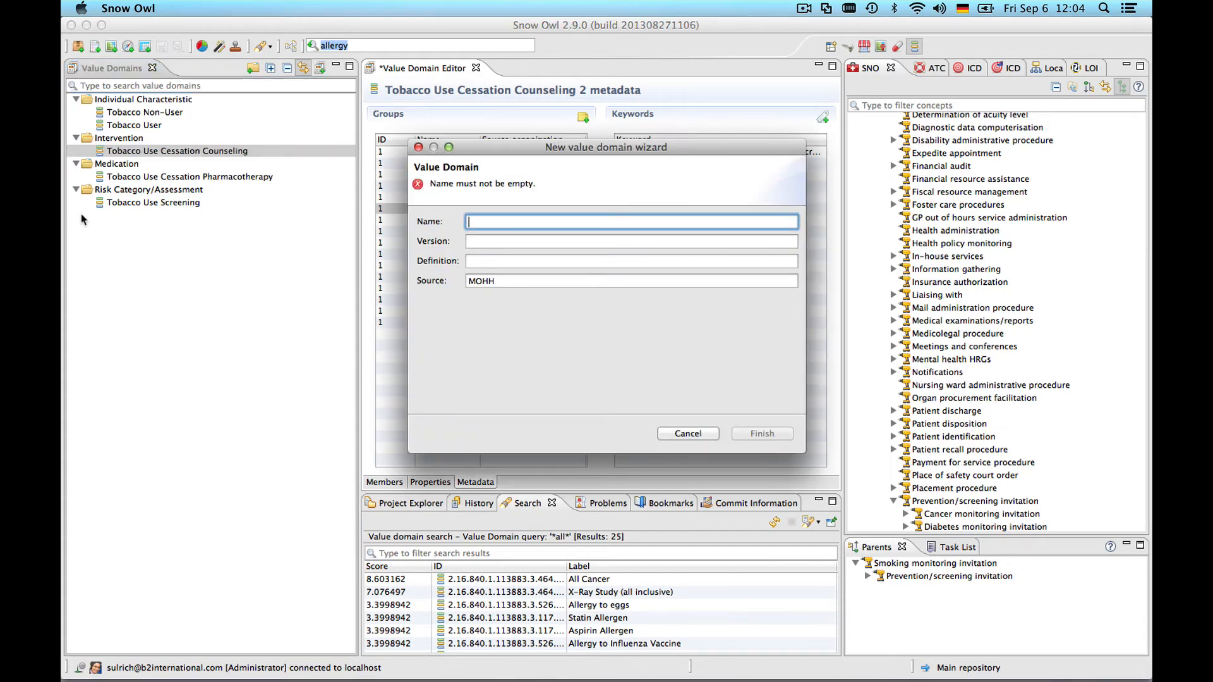
click(701, 434)
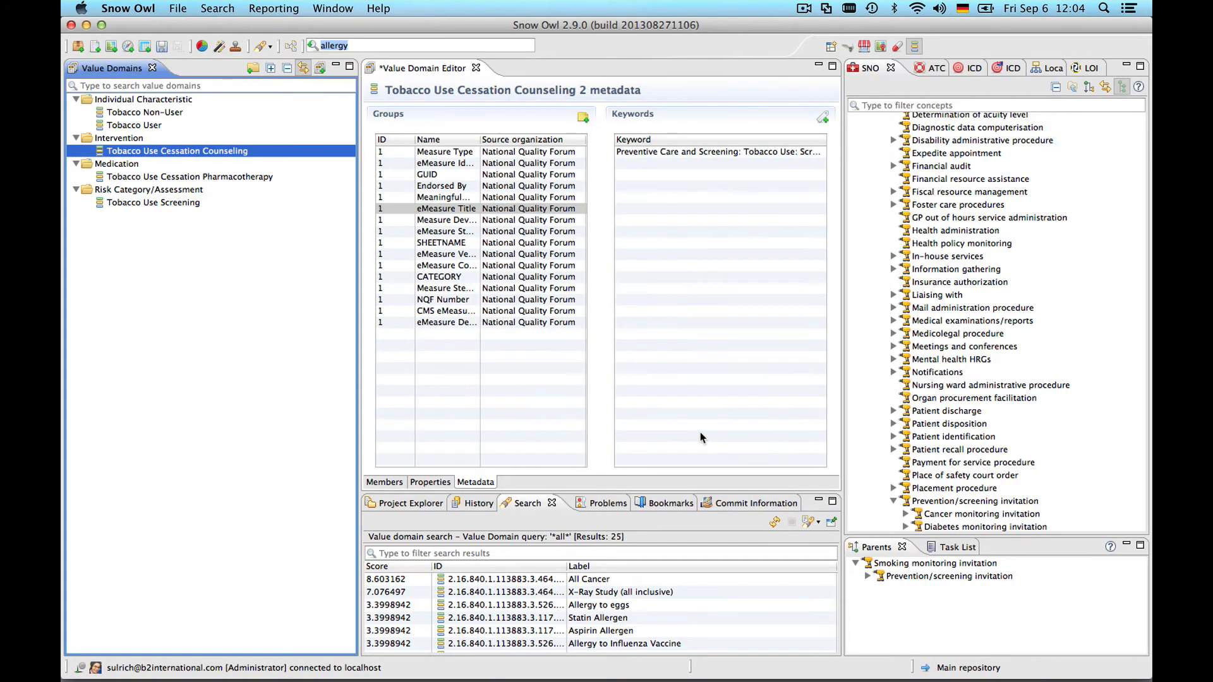
click(94, 193)
right_click(93, 192)
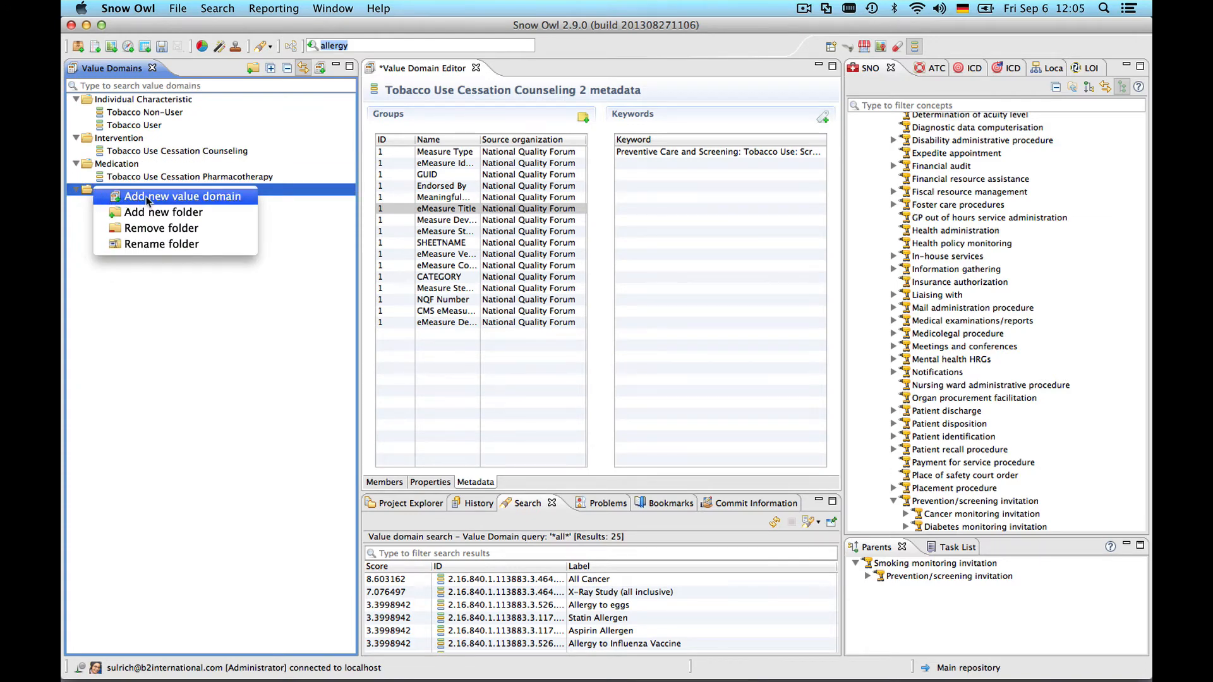
click(154, 377)
Create a new value domain folder named "Sample"
click(252, 67)
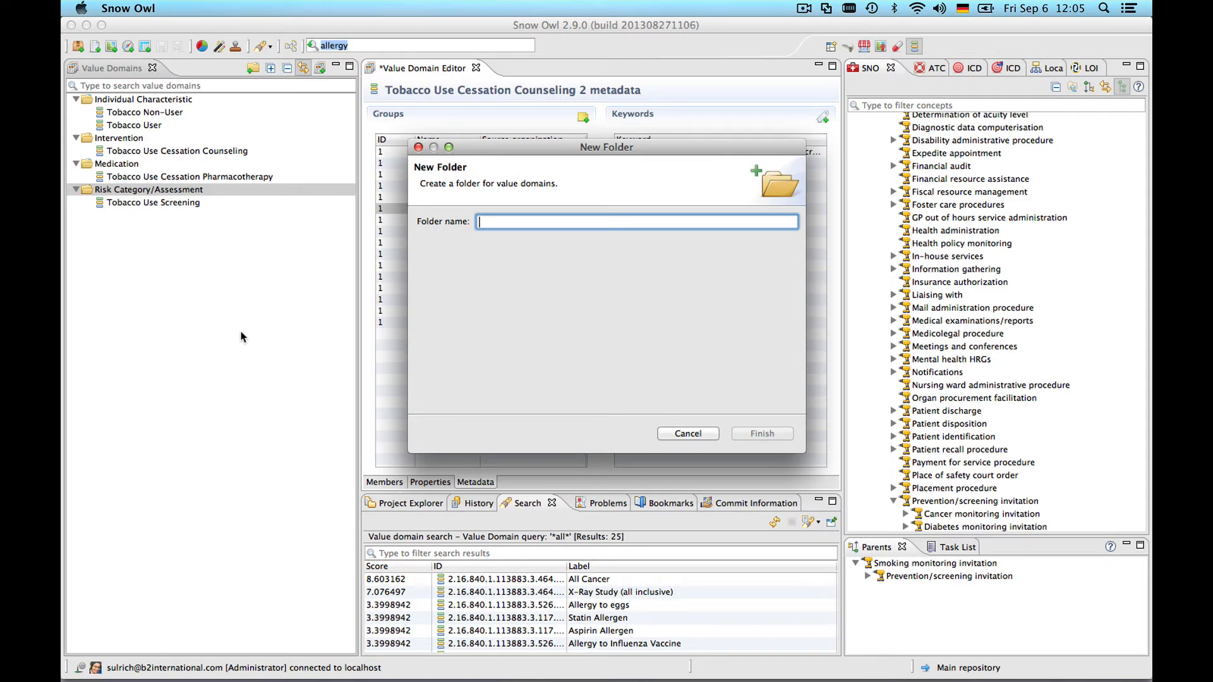
text(Sample)
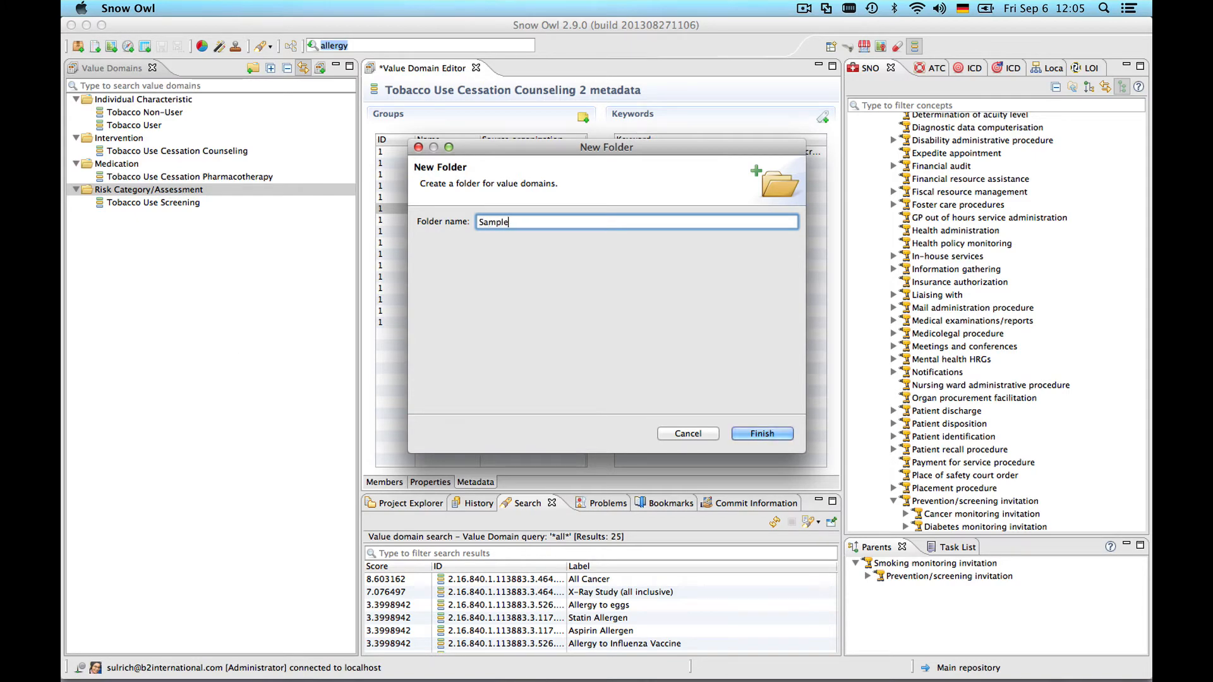
key(Return)
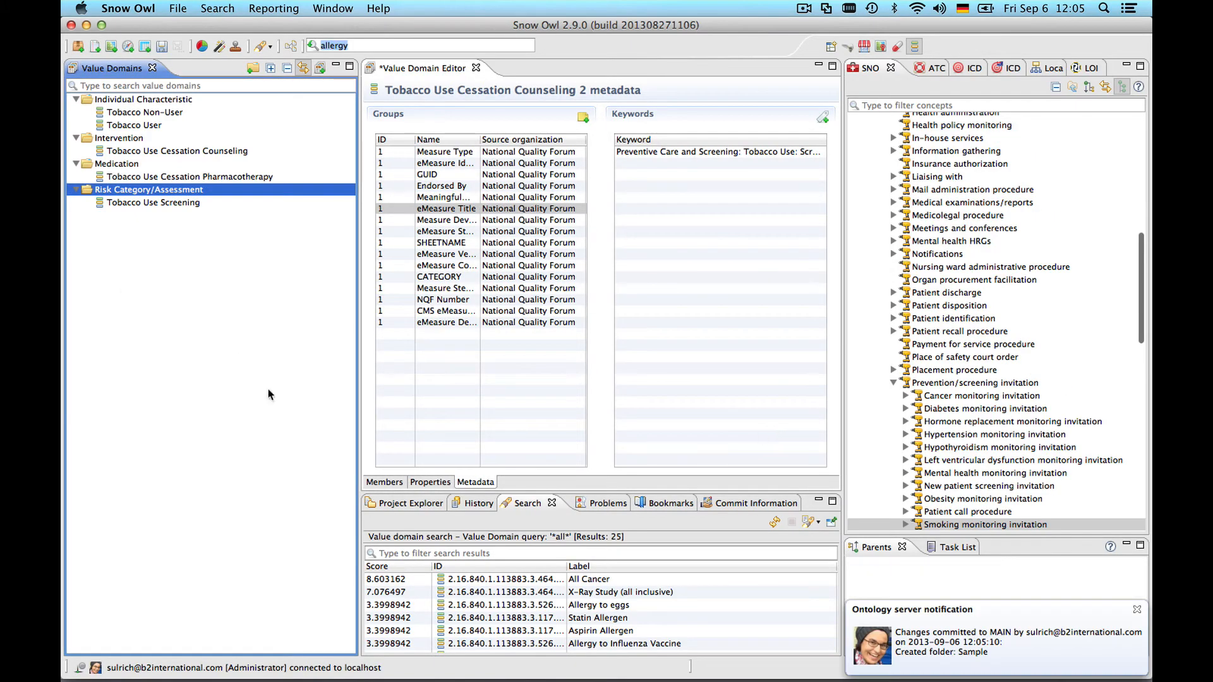
Clear the value domain filter, collapse the folder tree and create a folder named "Subfolder" inside the Sample folder
click(110, 84)
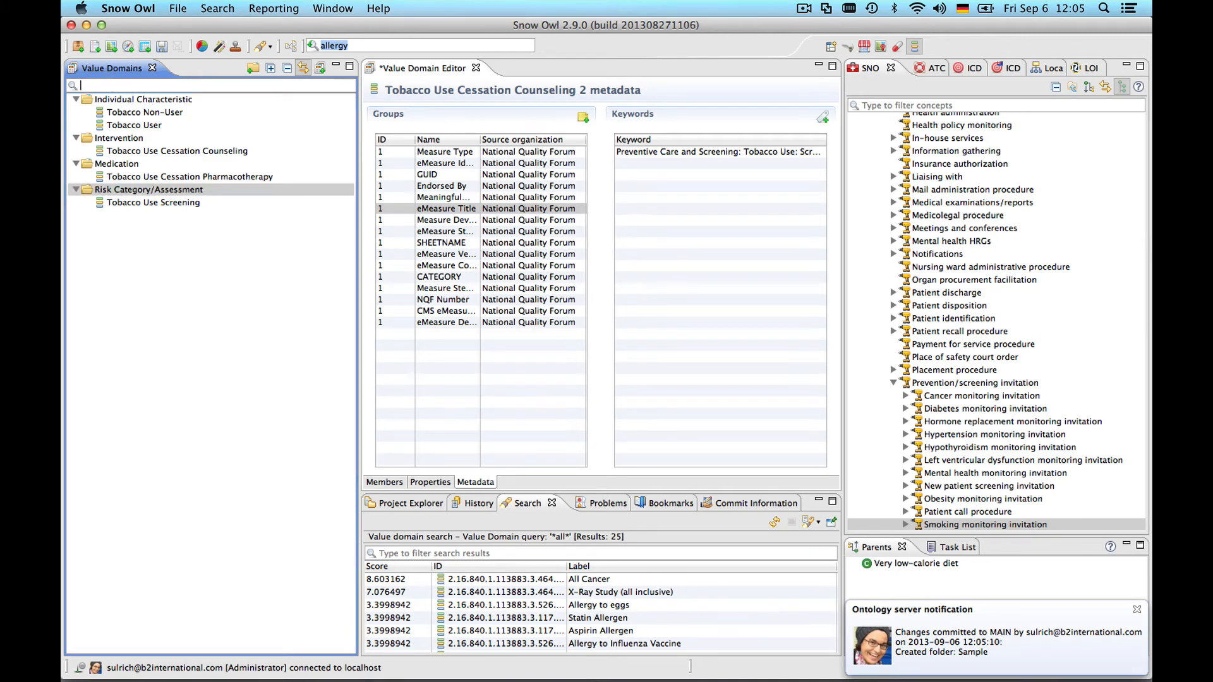
click(287, 69)
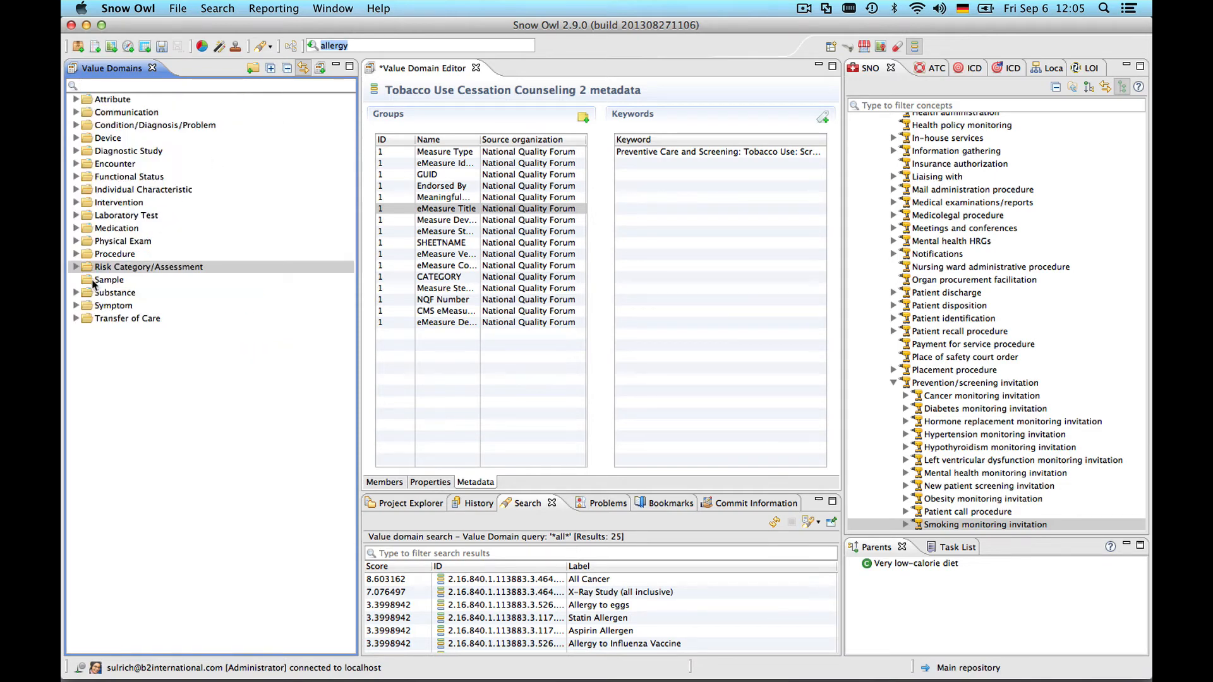
click(101, 279)
right_click(93, 283)
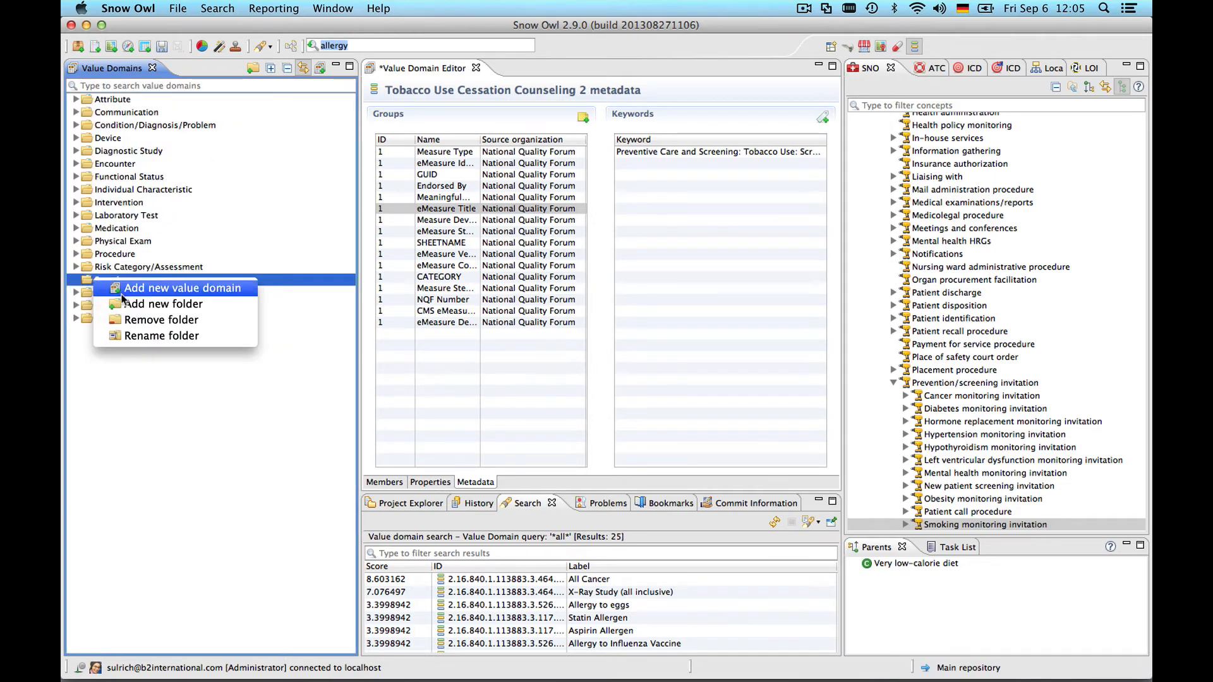
click(139, 306)
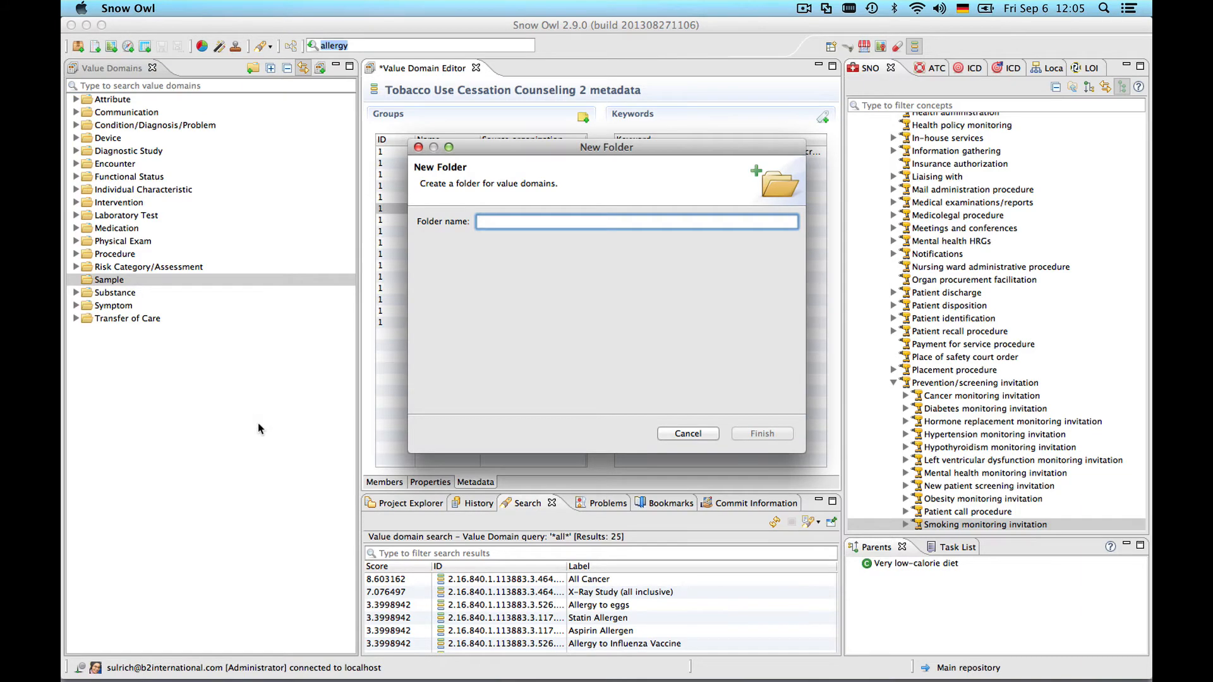
text(Subfolder)
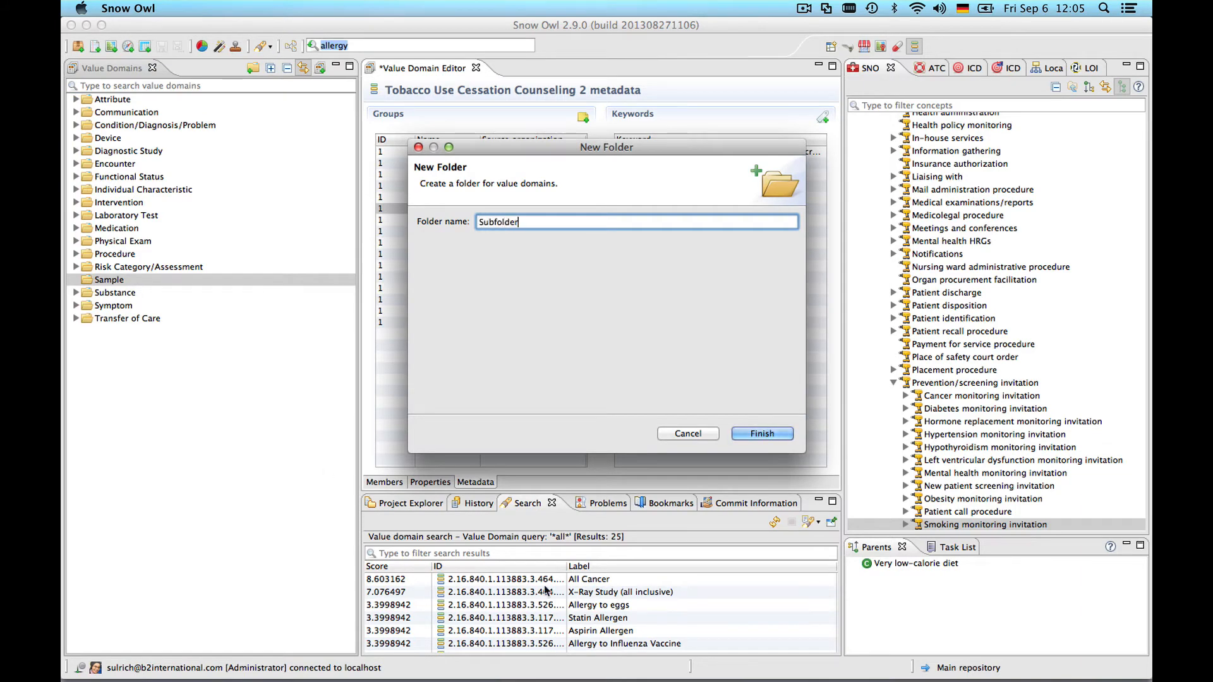
click(761, 435)
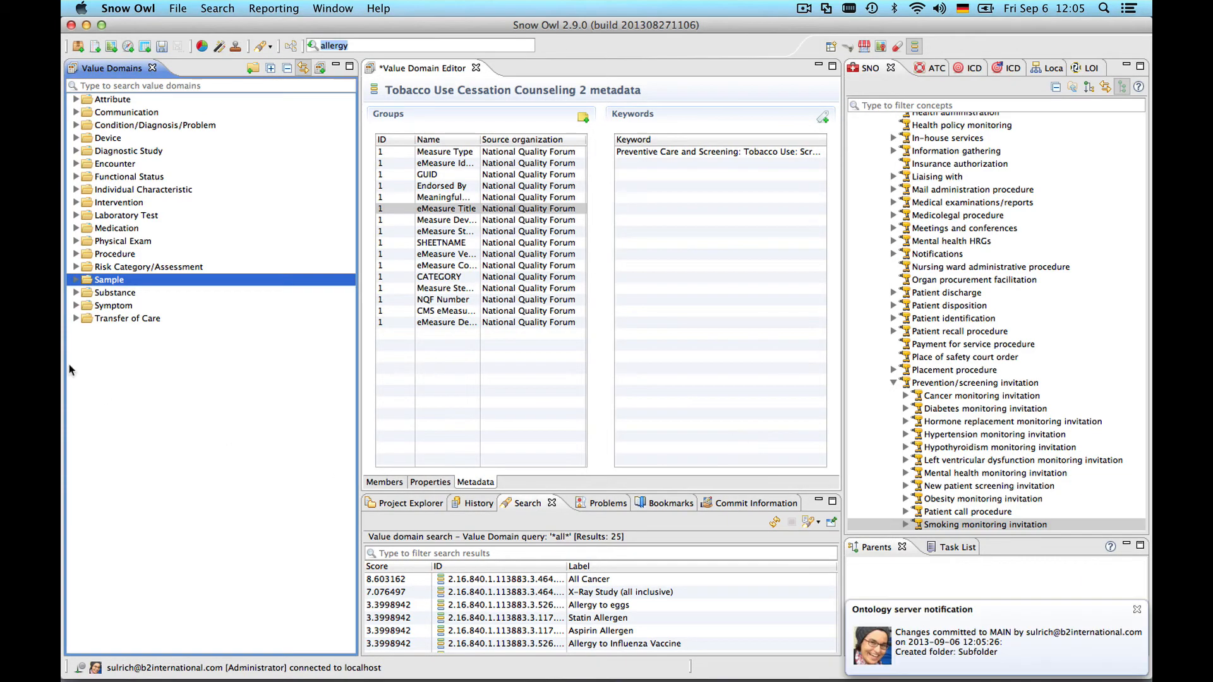
Expand the Sample folder and look at the Subfolder's available actions without choosing any
click(76, 282)
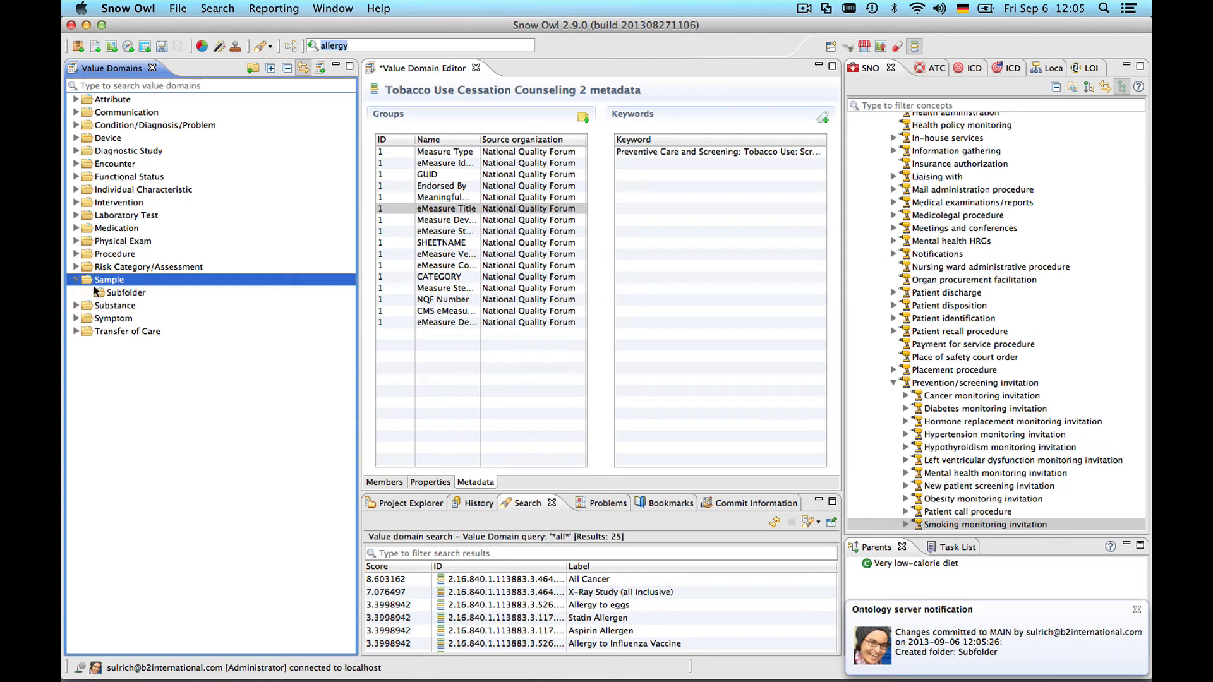
click(117, 296)
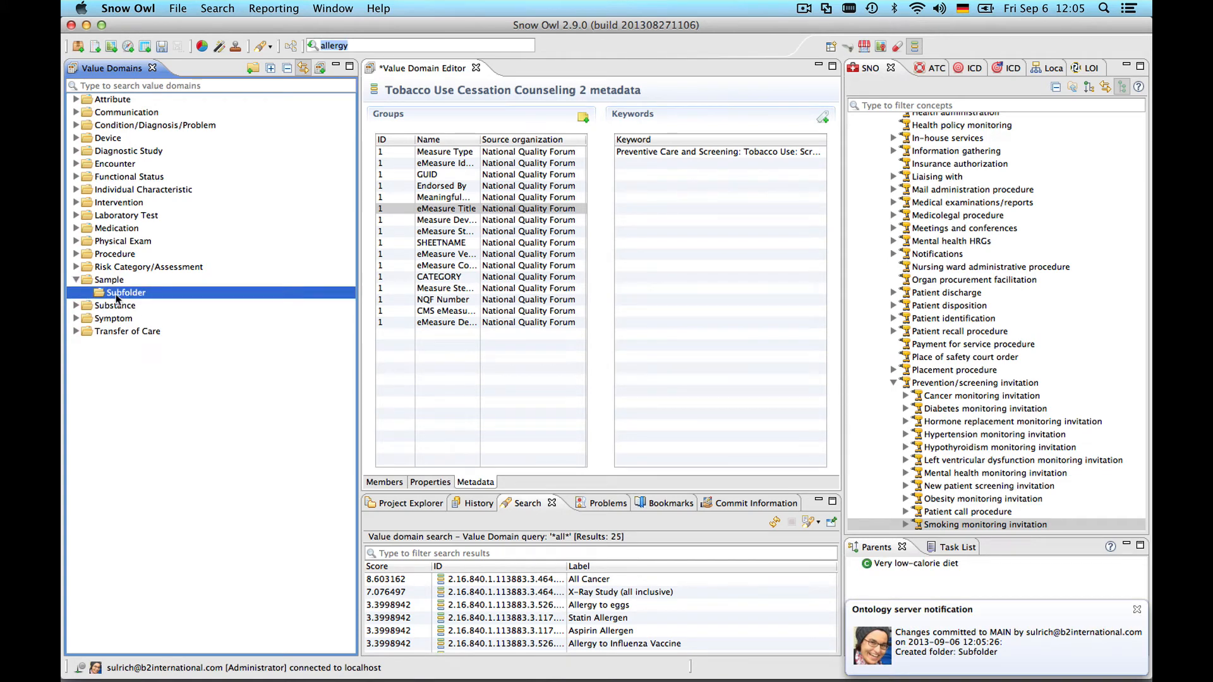
right_click(117, 296)
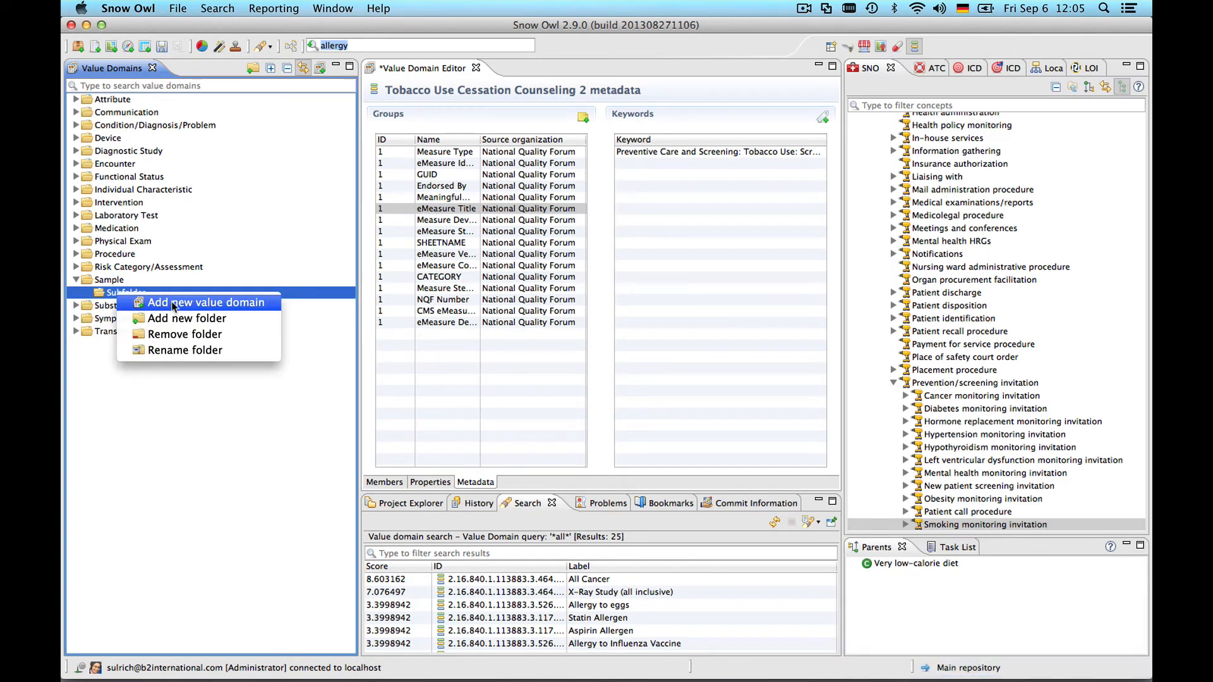
click(234, 242)
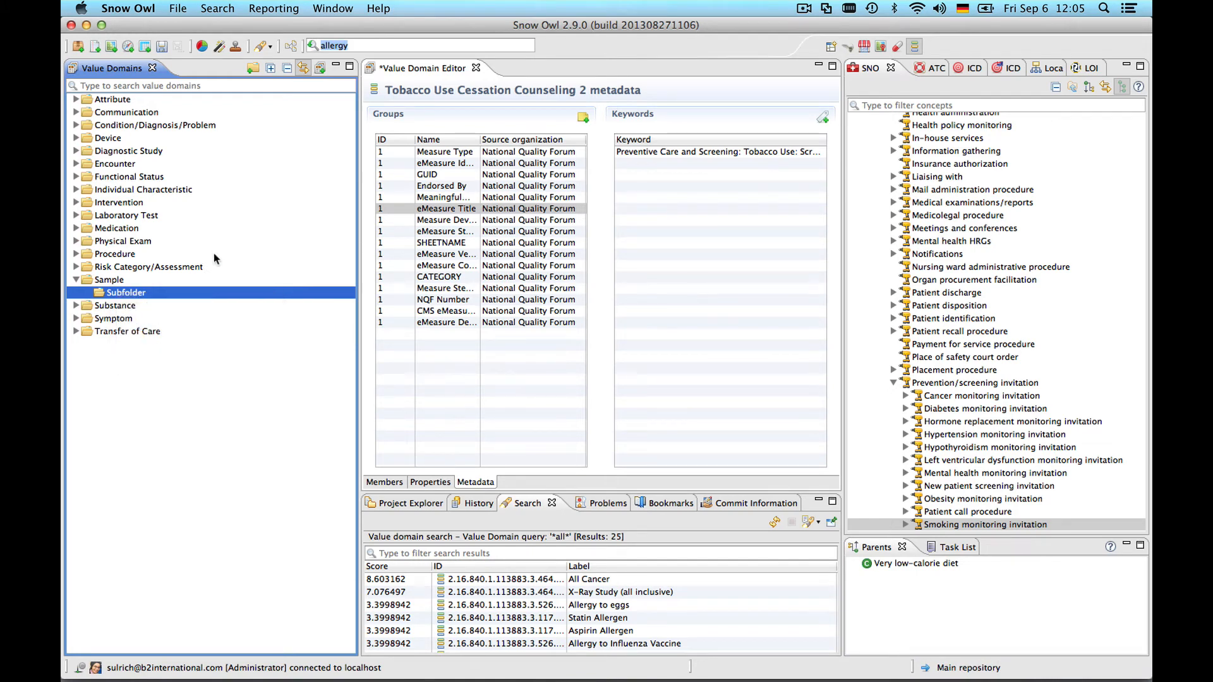
Move Baseline State from the Symptom folder into Sample, and Neurologic Symptoms of Stroke into Risk Category/Assessment
click(75, 306)
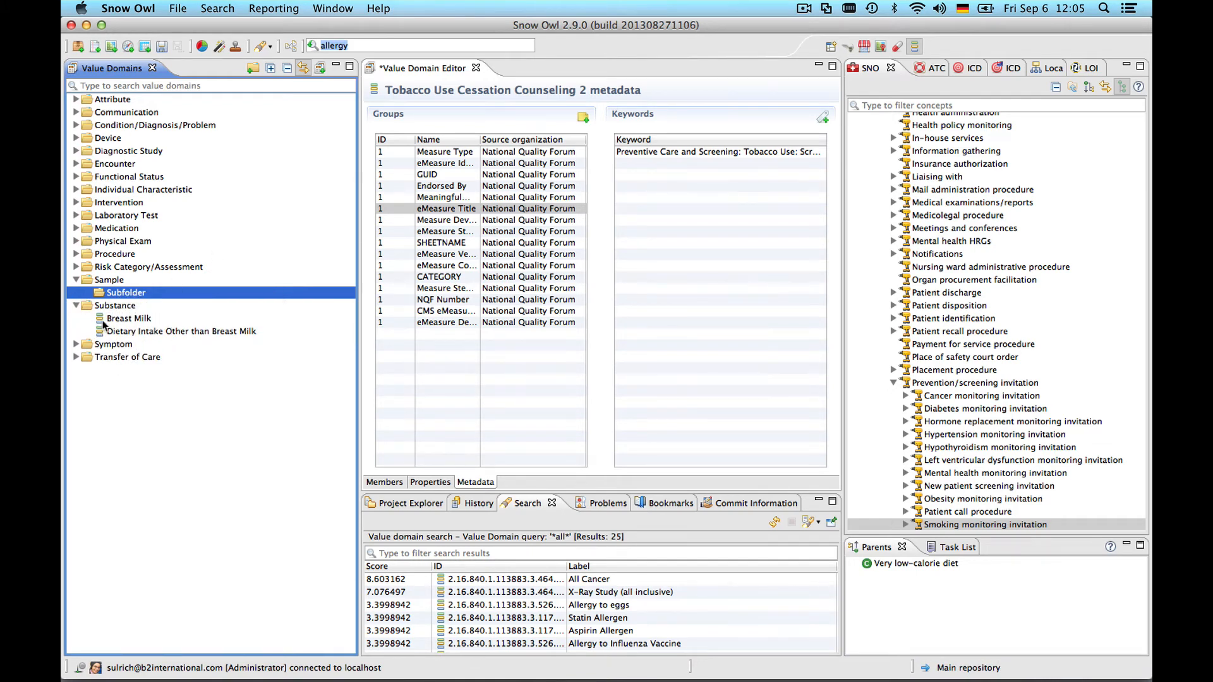
click(75, 344)
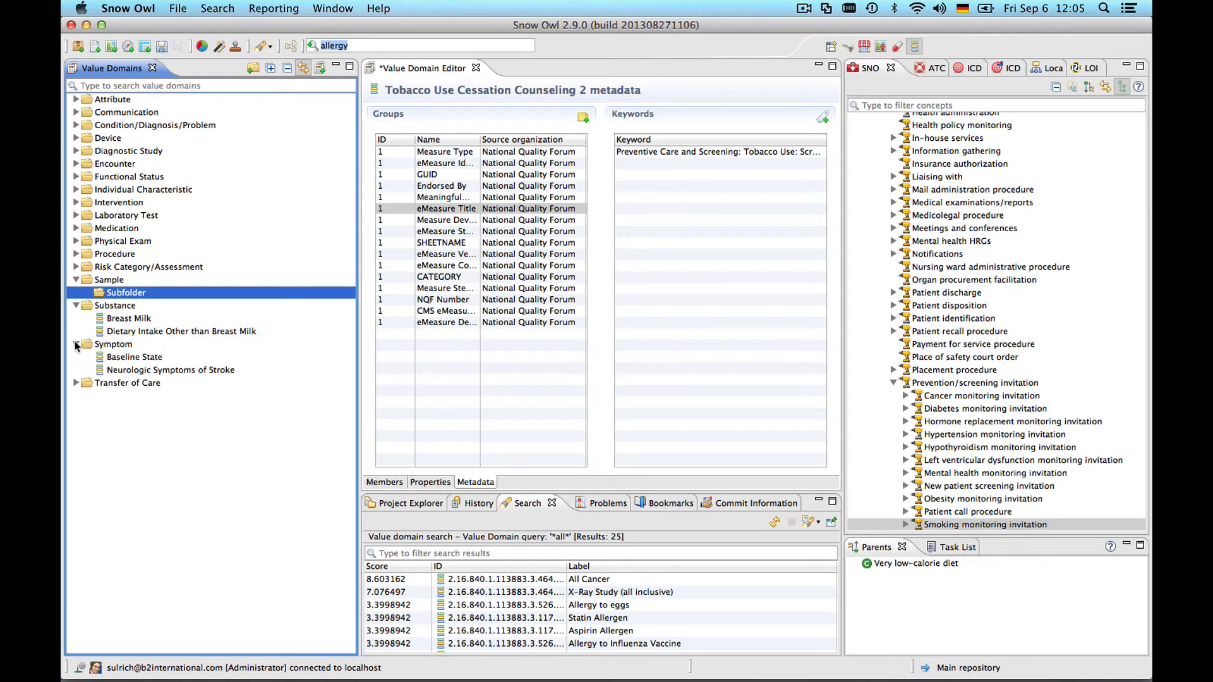
click(123, 360)
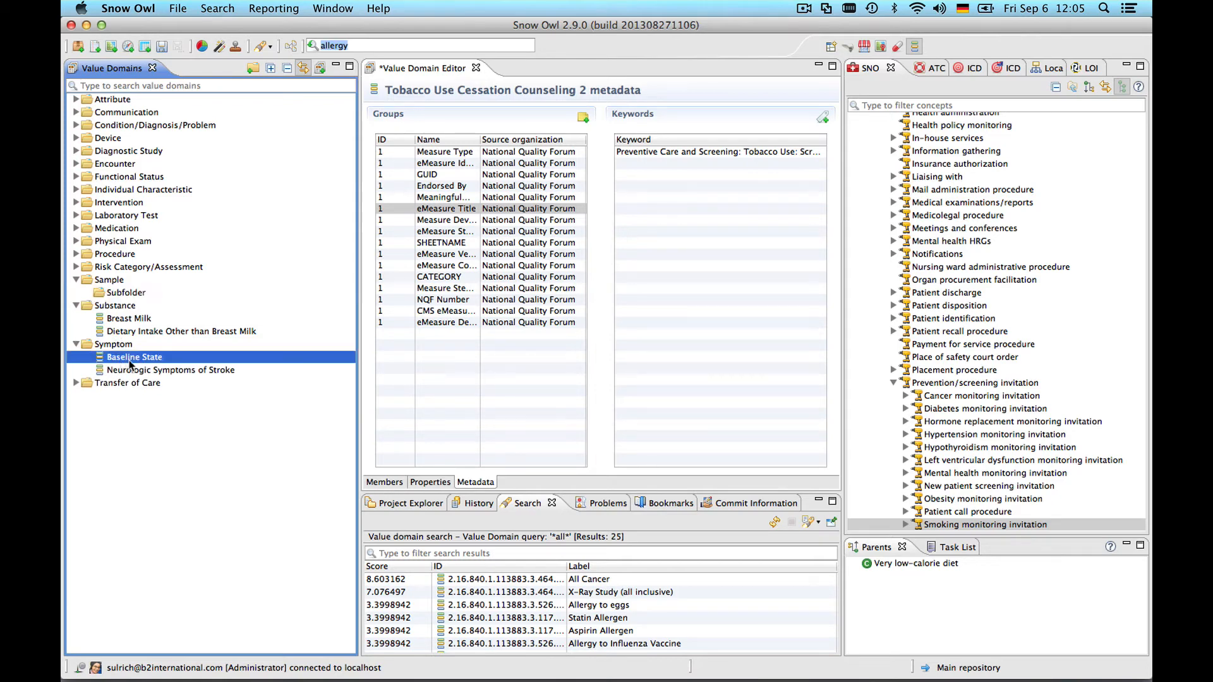
drag(134, 363, 111, 285)
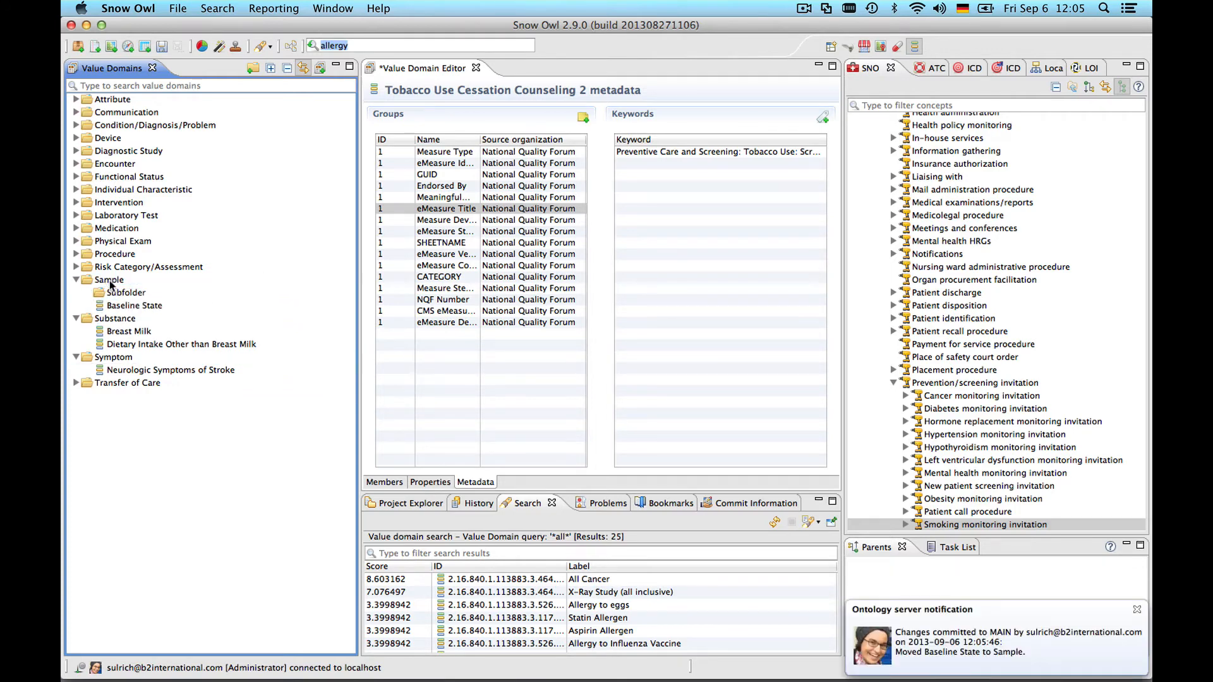
click(121, 374)
drag(121, 376, 115, 268)
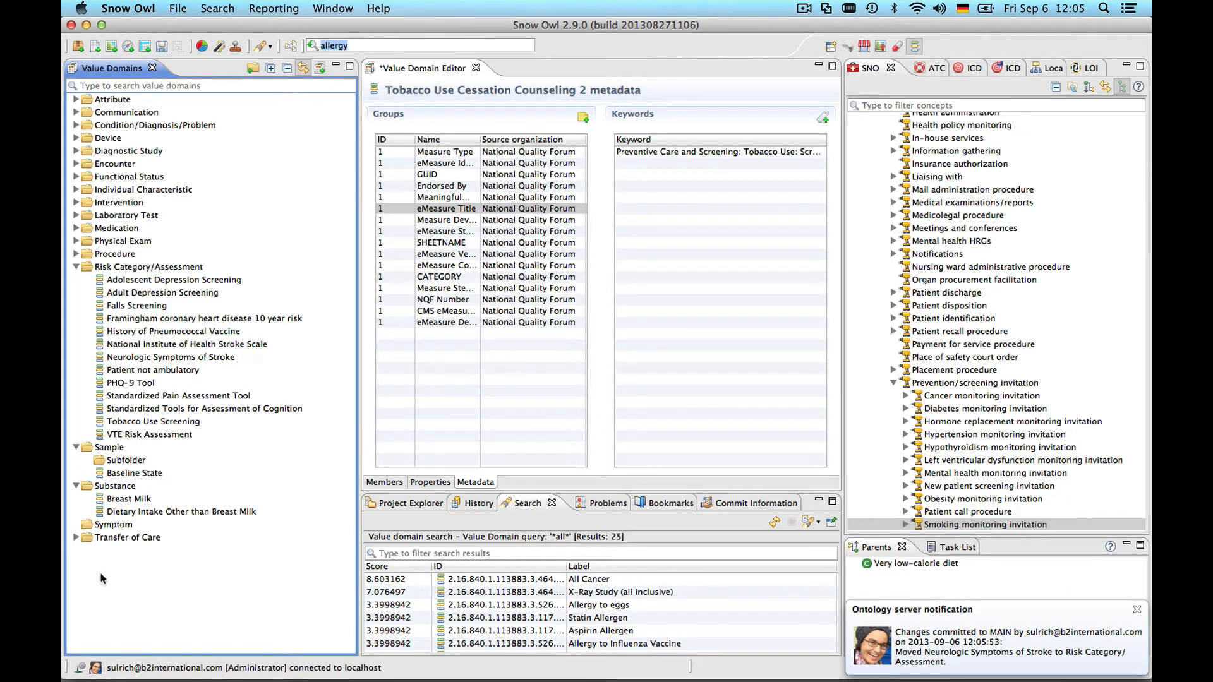
Create a value domain named "Weight management" with version 1, definition "Sample value set about weight management" and source "B2i Healthcare"
click(322, 71)
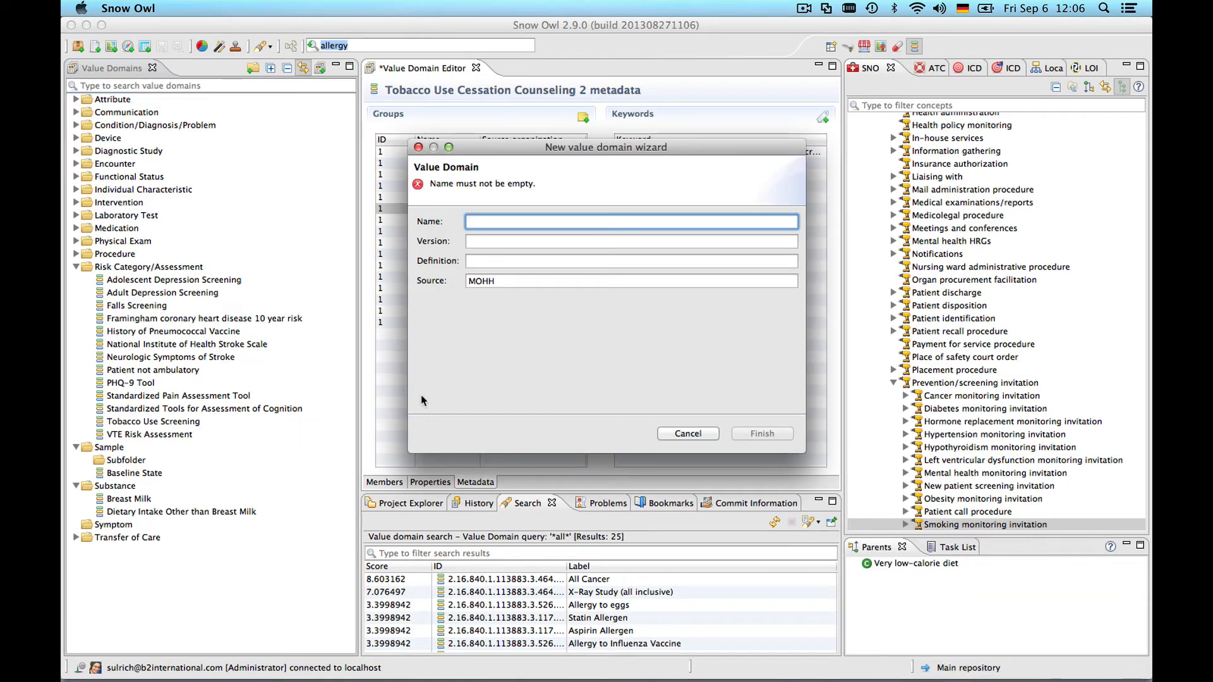
text(Weight )
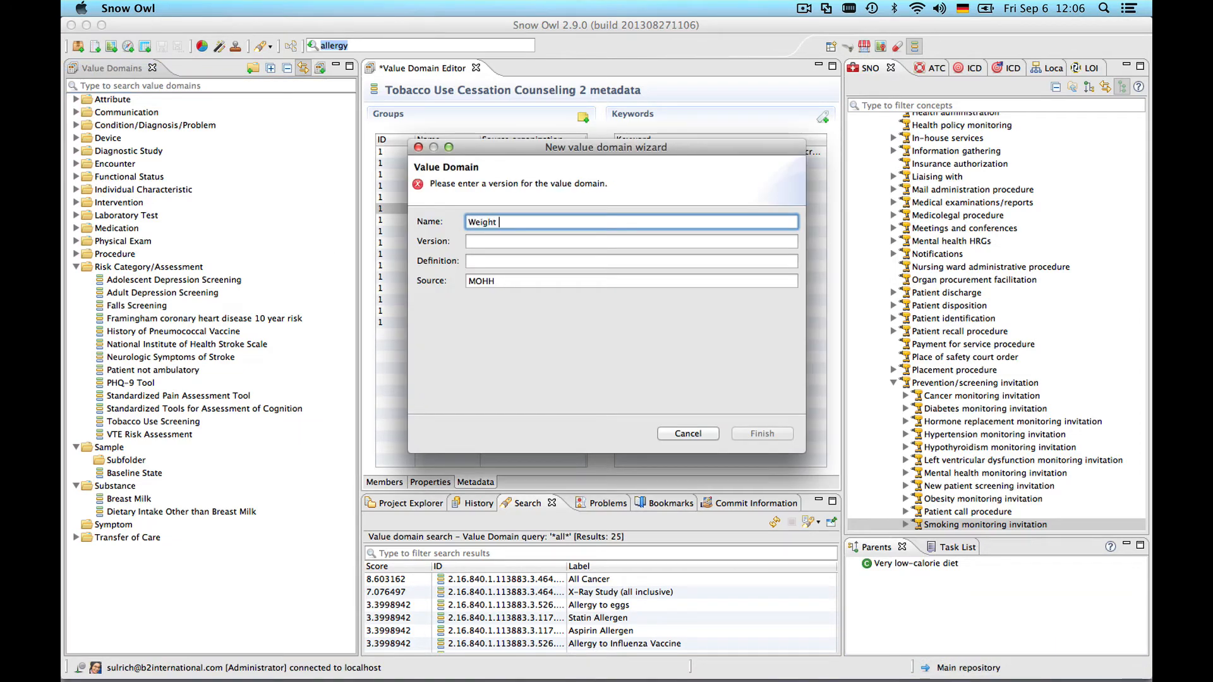
text(management)
click(516, 242)
text(1)
click(517, 260)
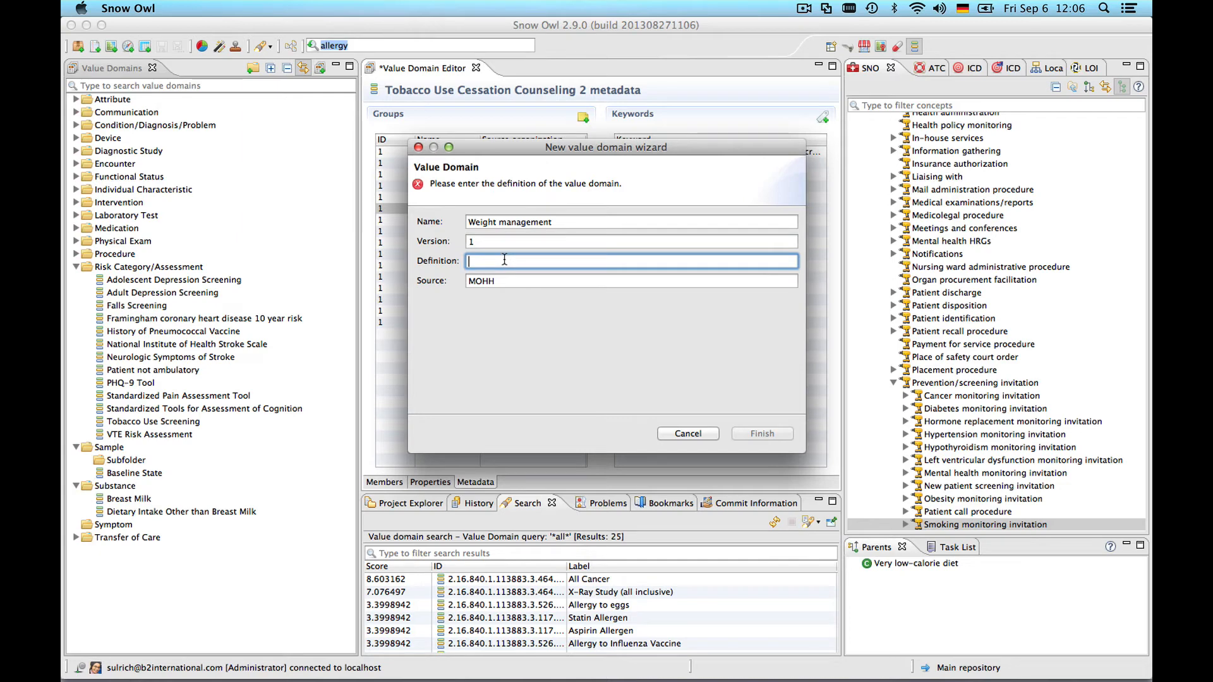
text(Sample va)
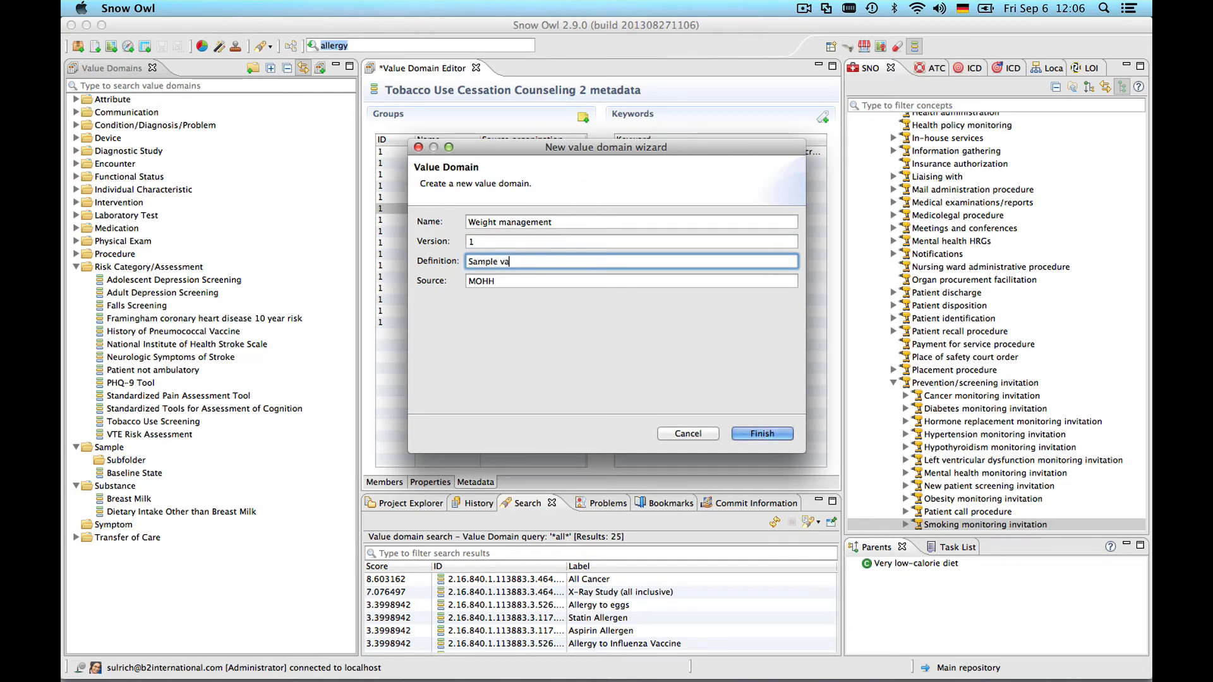
text(lue set about weight management)
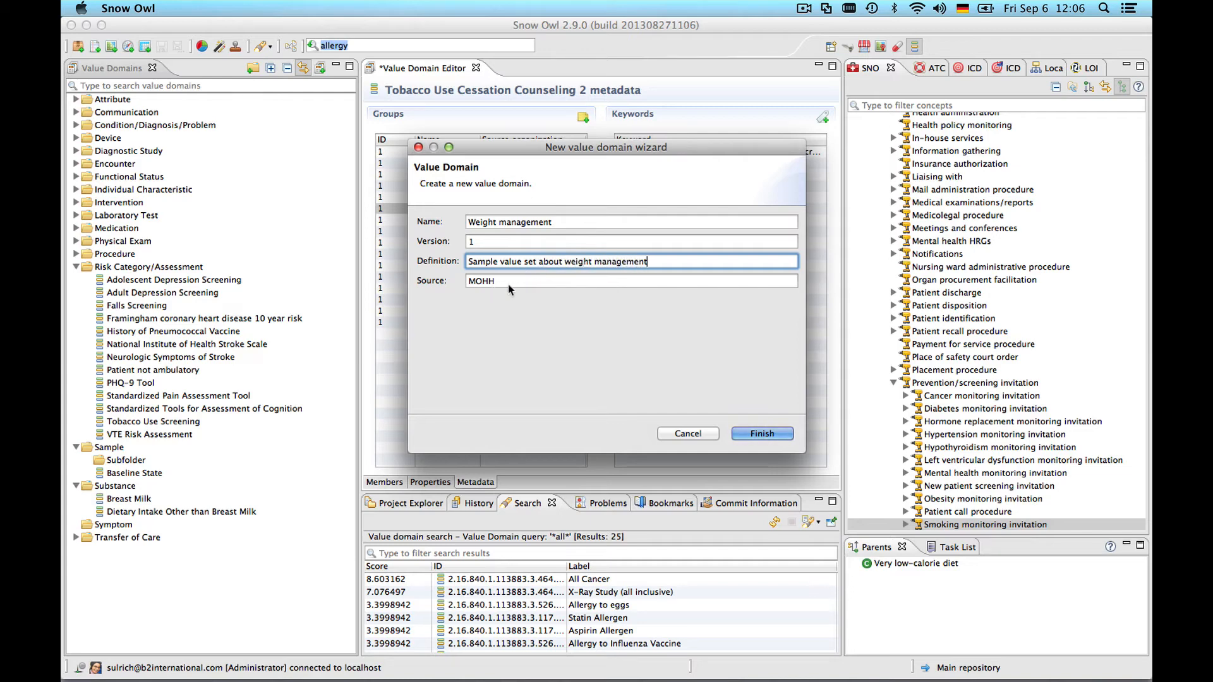
key(Tab)
key(BackSpace)
text(B2)
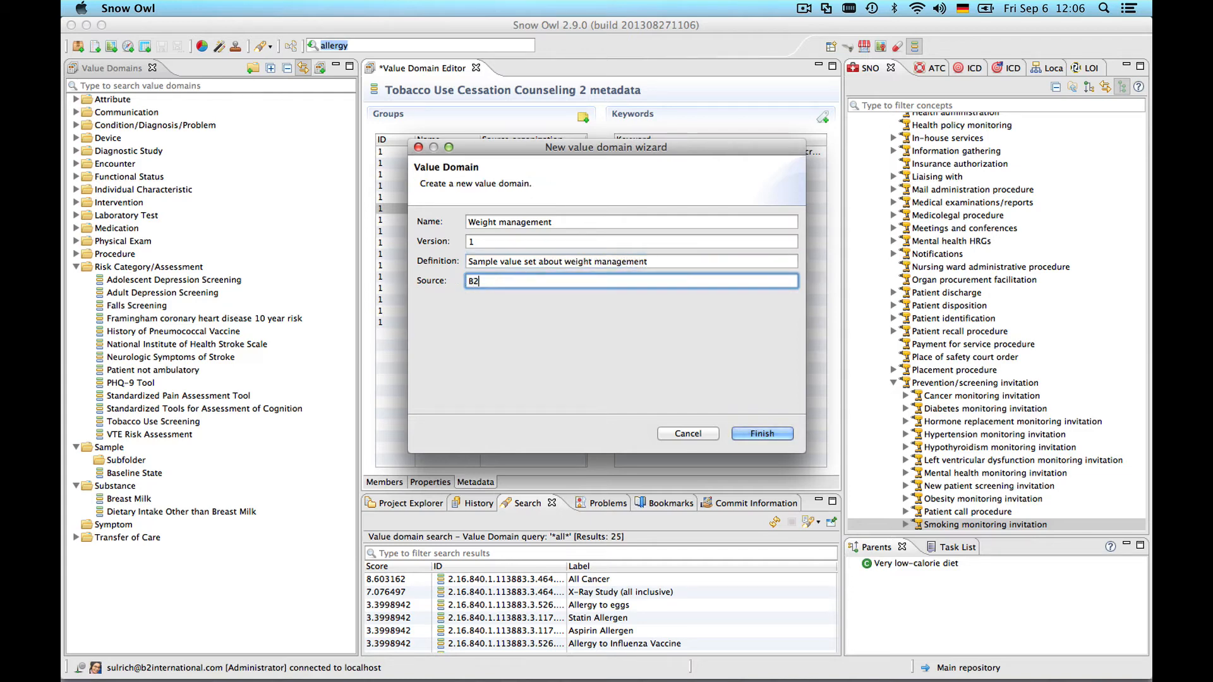
text(i Healthcare)
click(762, 433)
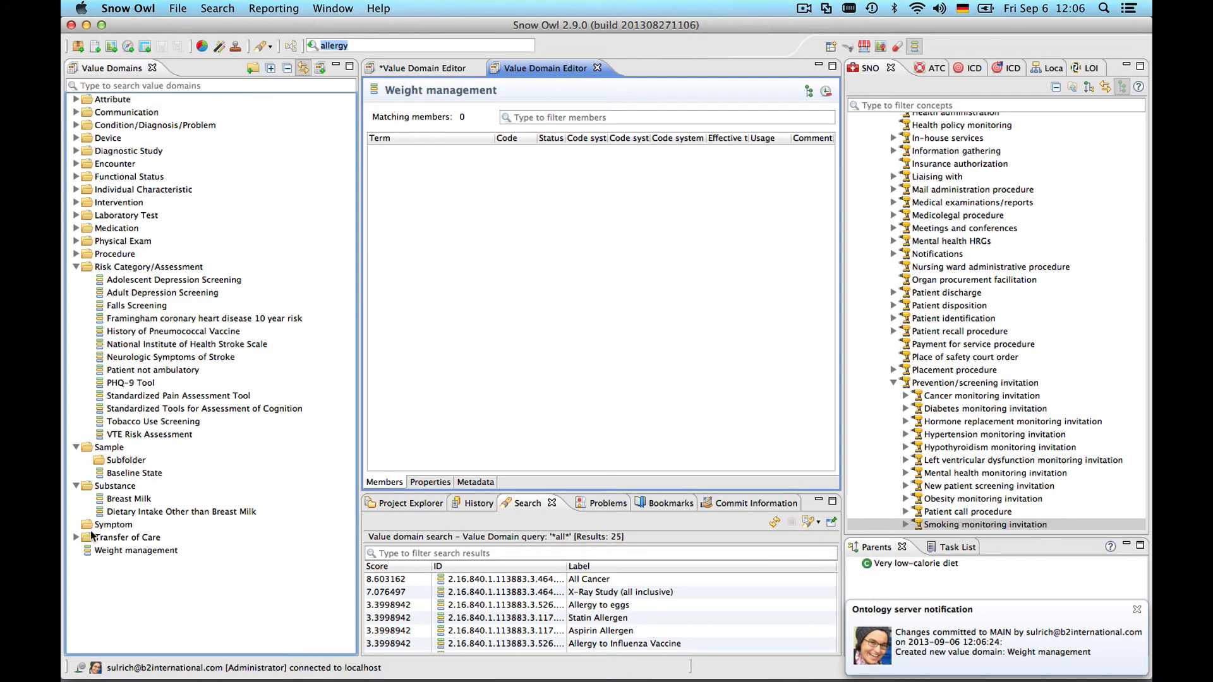
Review the properties of the Weight management value domain and return to its members list
click(105, 552)
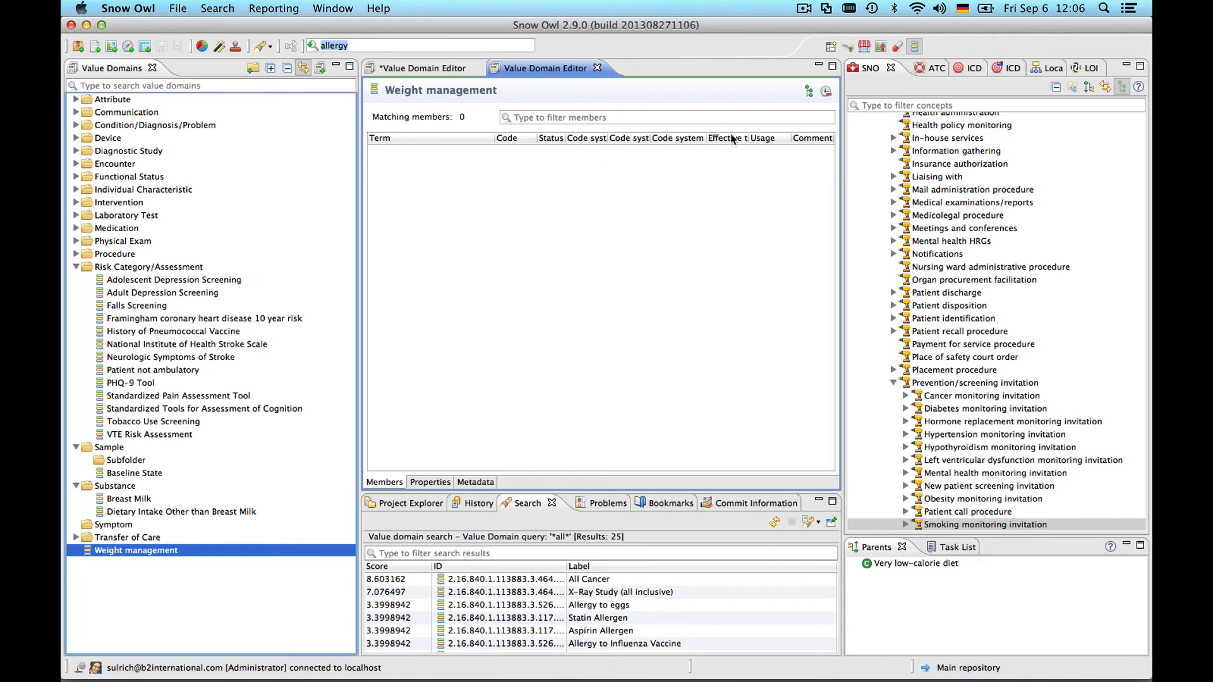
click(433, 484)
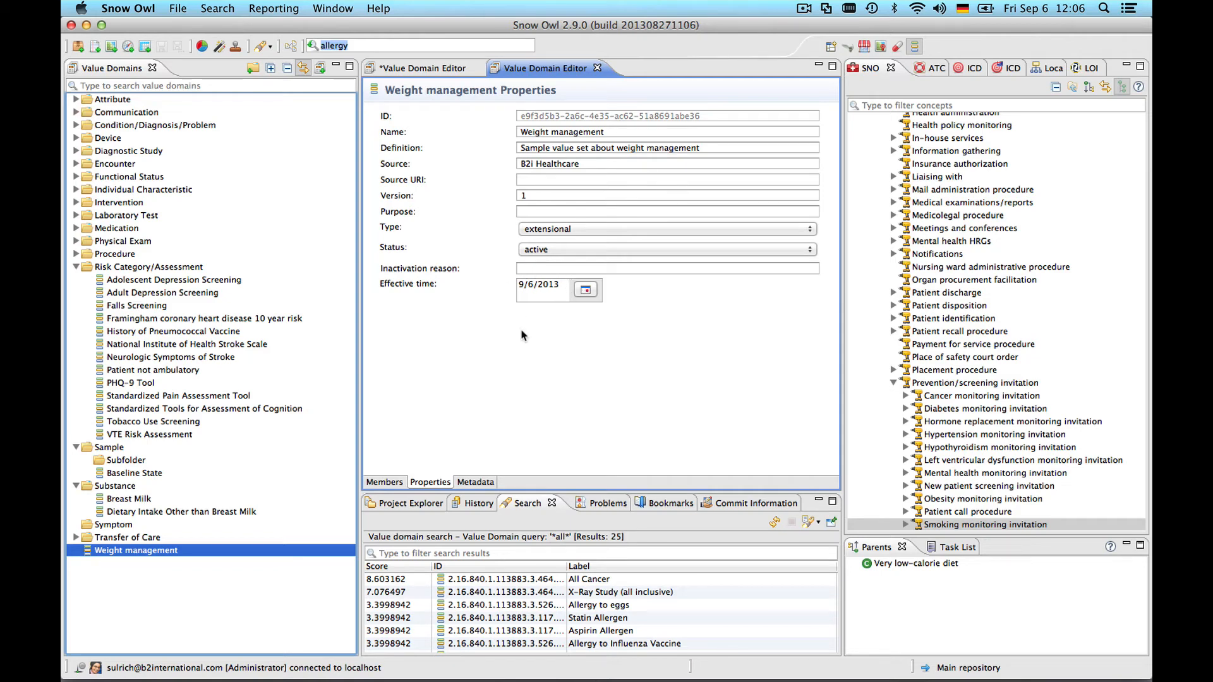
click(380, 483)
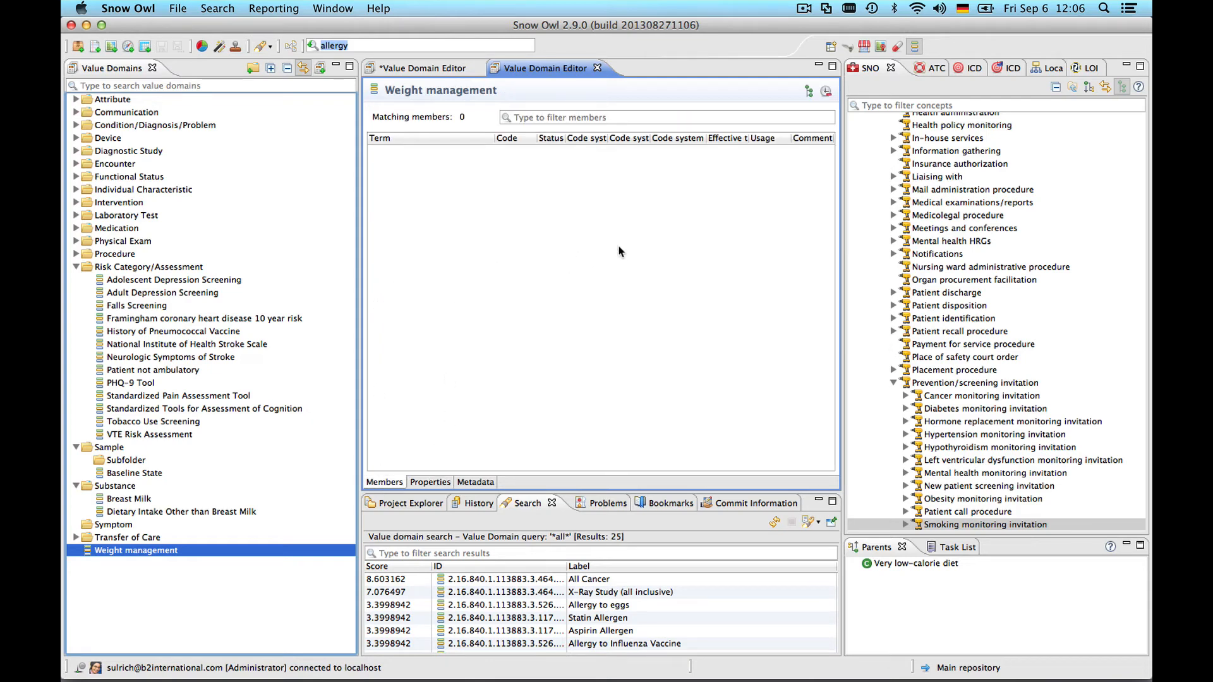
Filter the ICD-10 classes for "diet" and show the matches as a flat list instead of a hierarchy
click(966, 69)
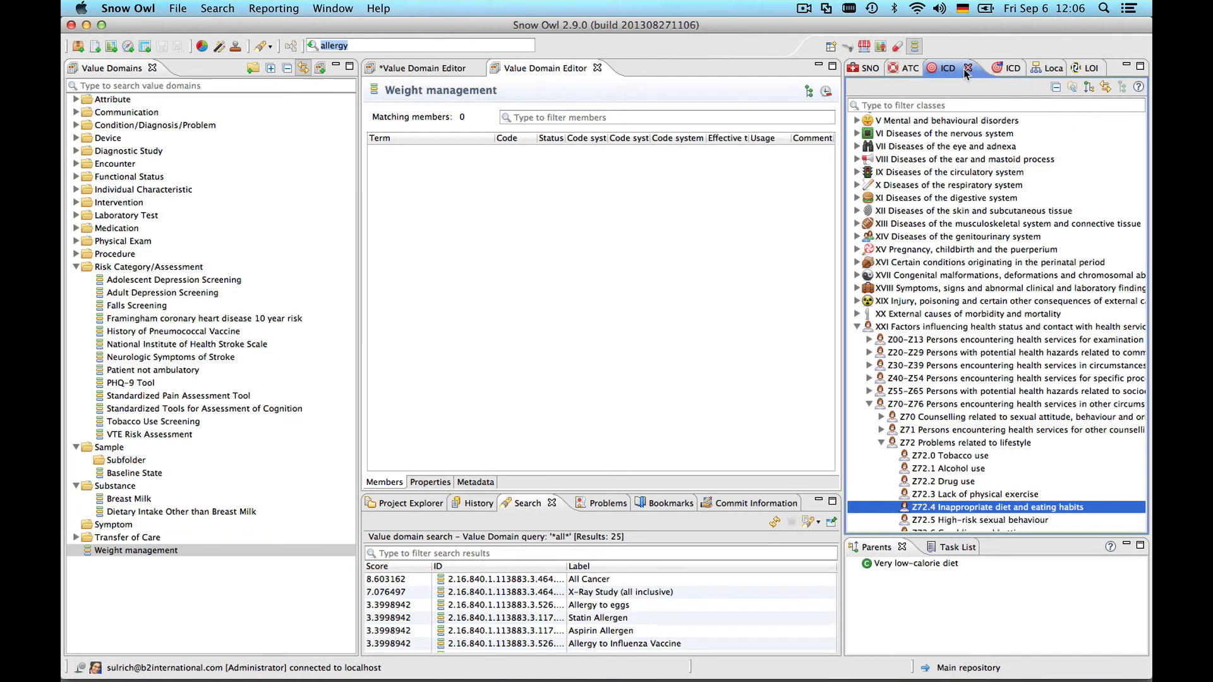
click(926, 105)
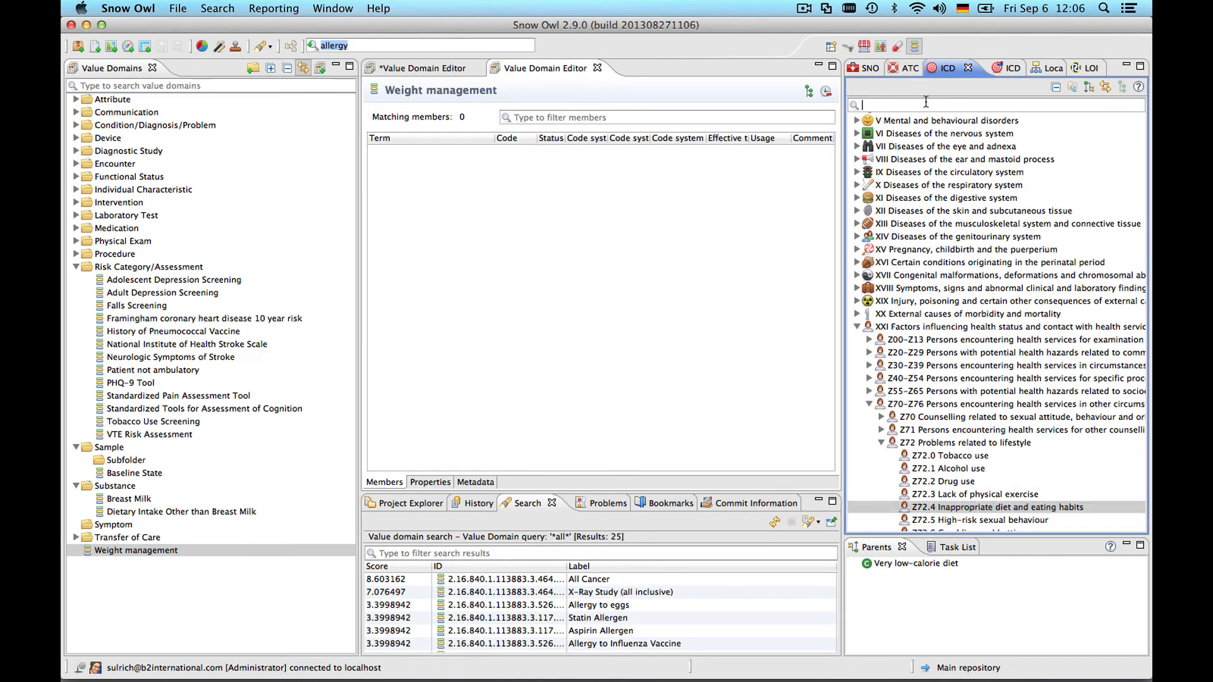
text(diet)
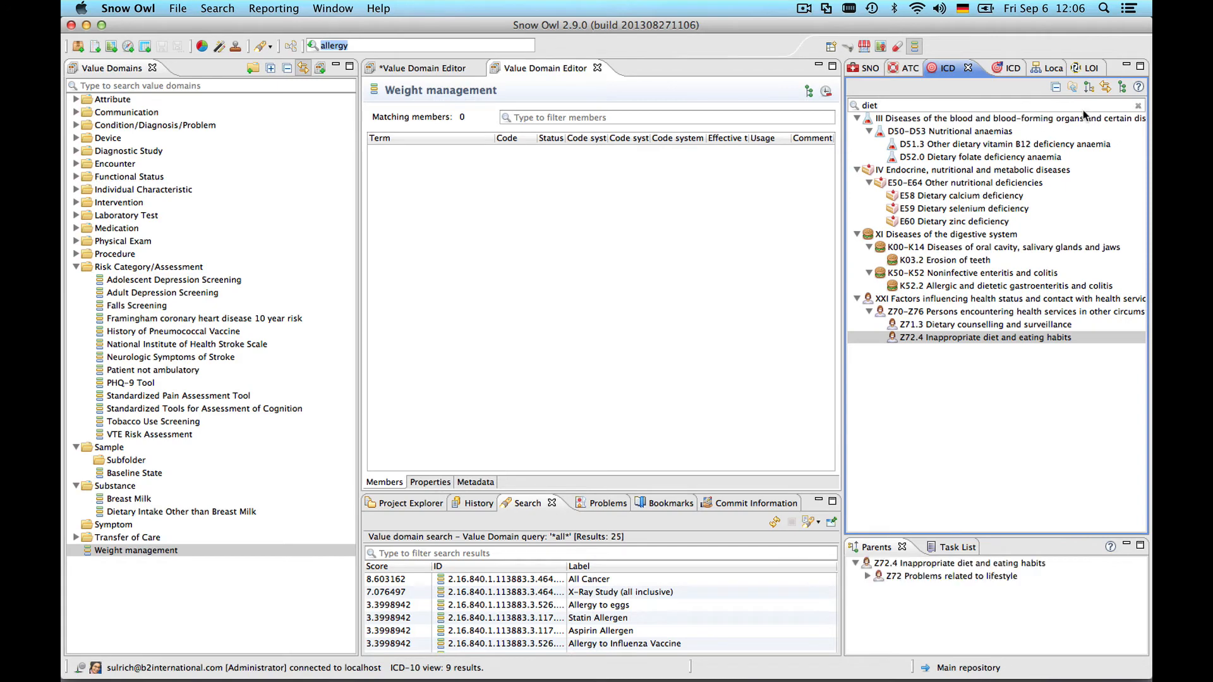
click(1122, 88)
click(1122, 87)
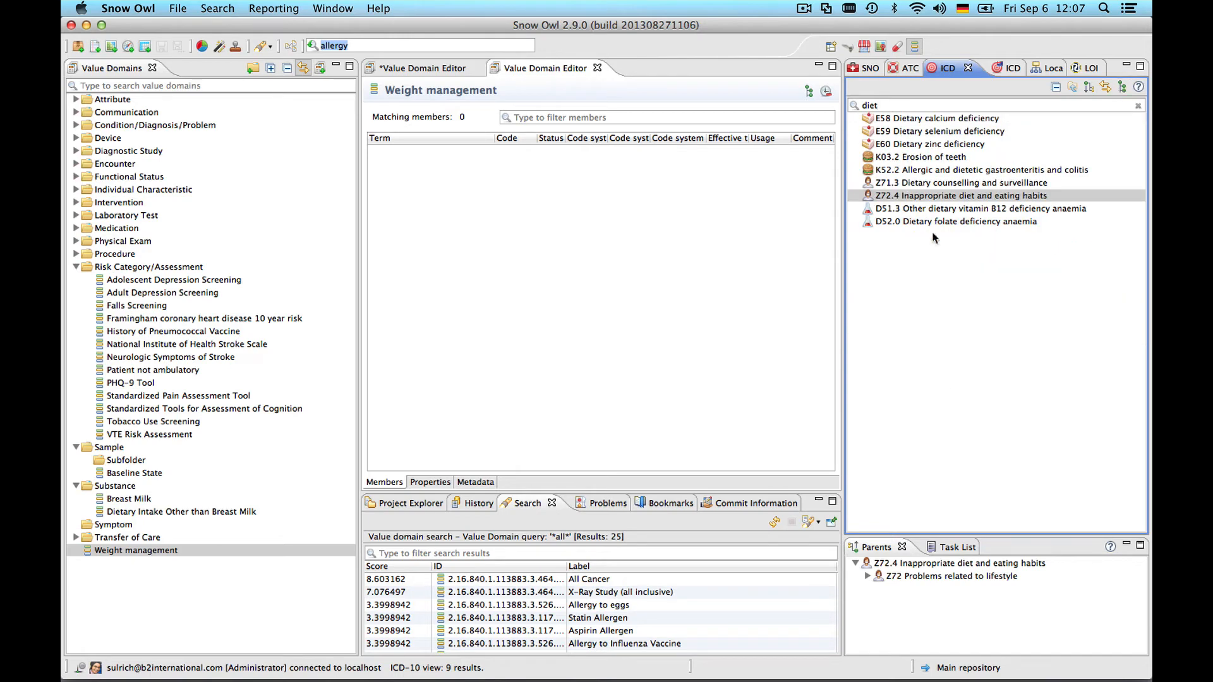
Add only the ICD-10 concept Z71.3 Dietary counselling and surveillance to the Weight management value domain and group its members by code system
click(902, 183)
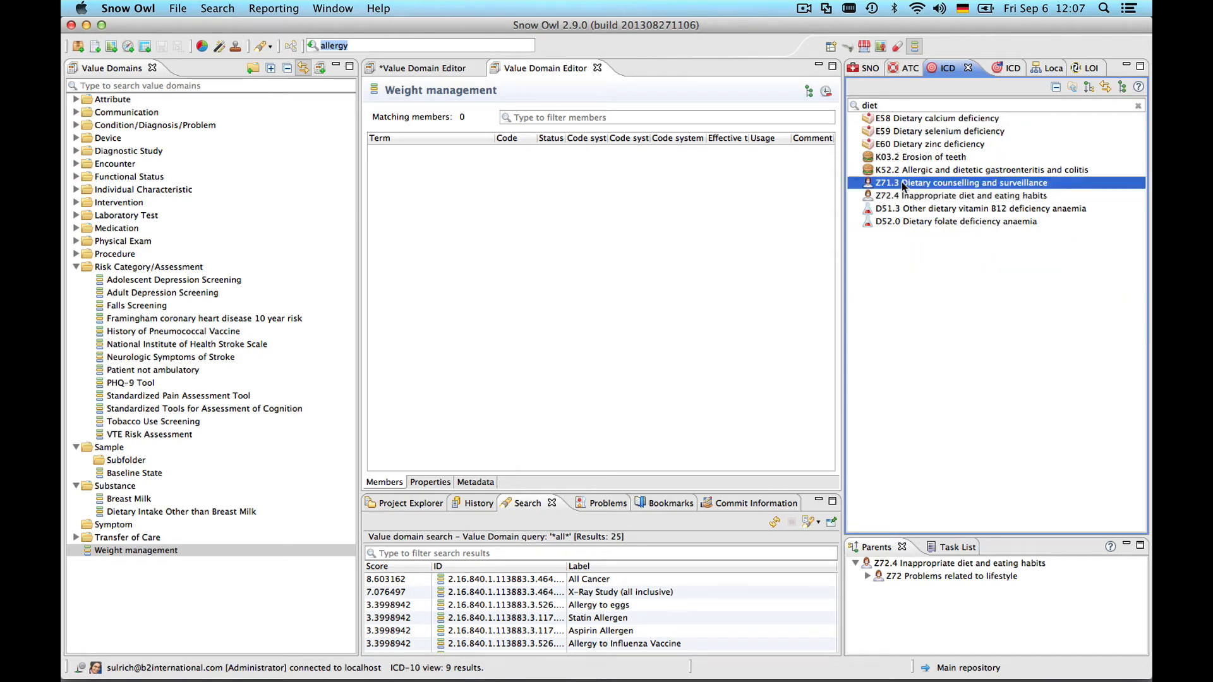
click(908, 194)
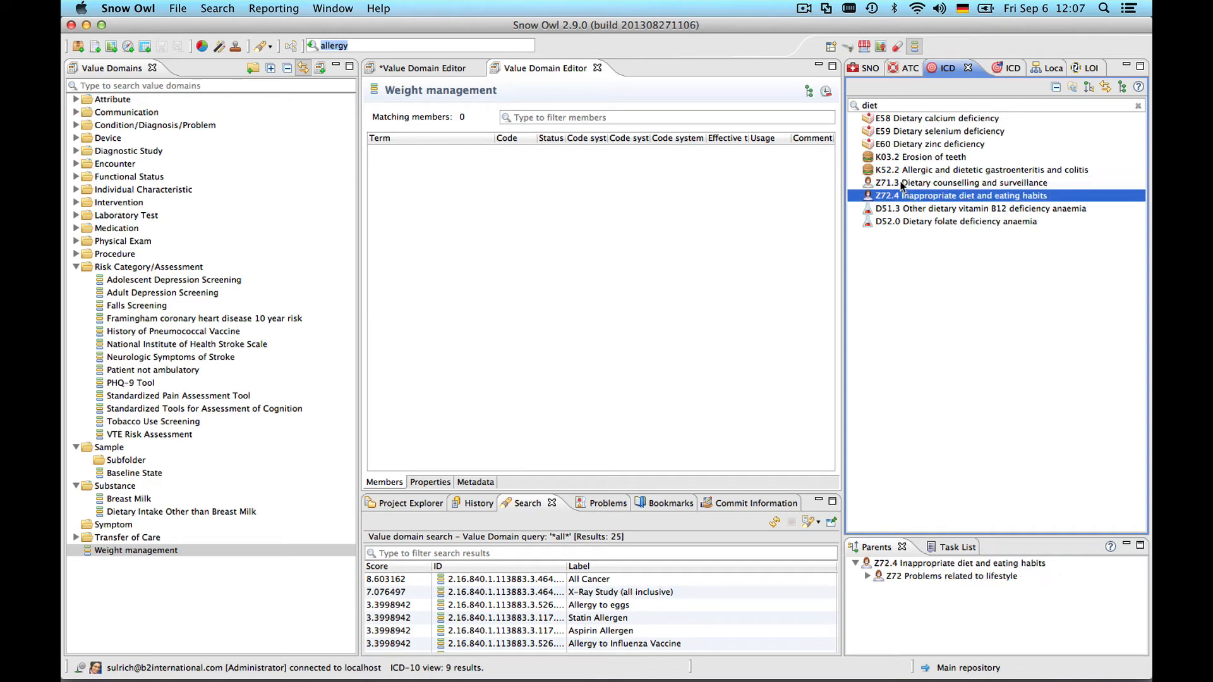
click(902, 184)
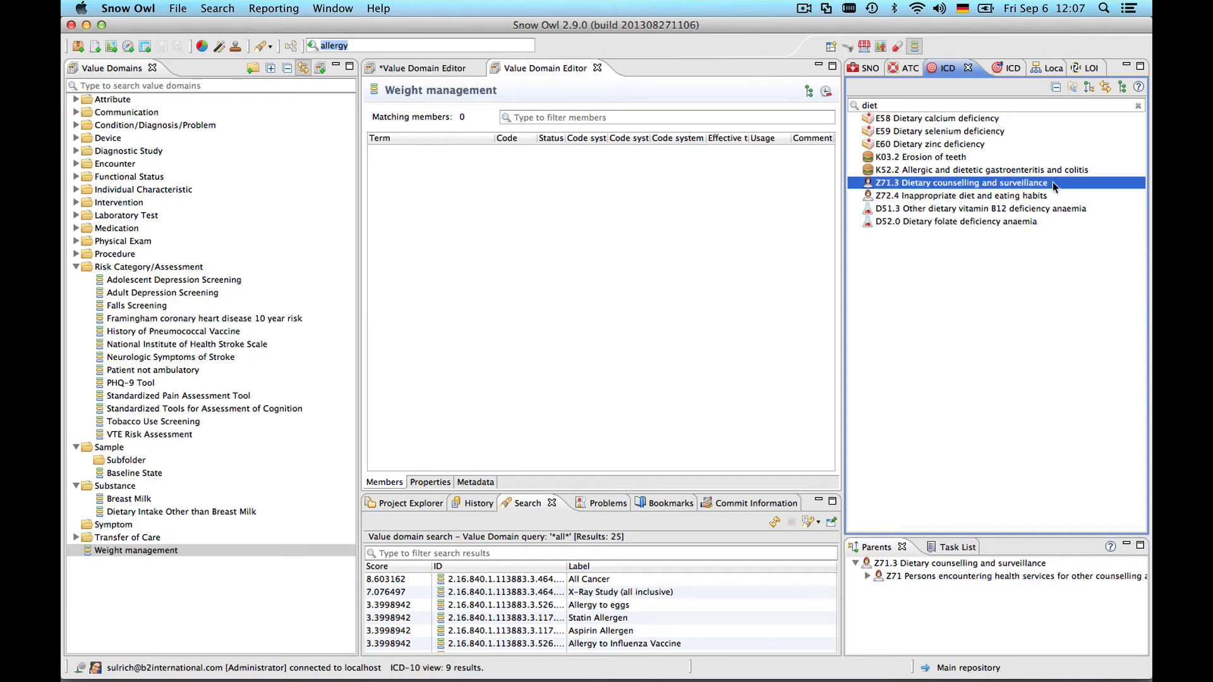
right_click(1014, 187)
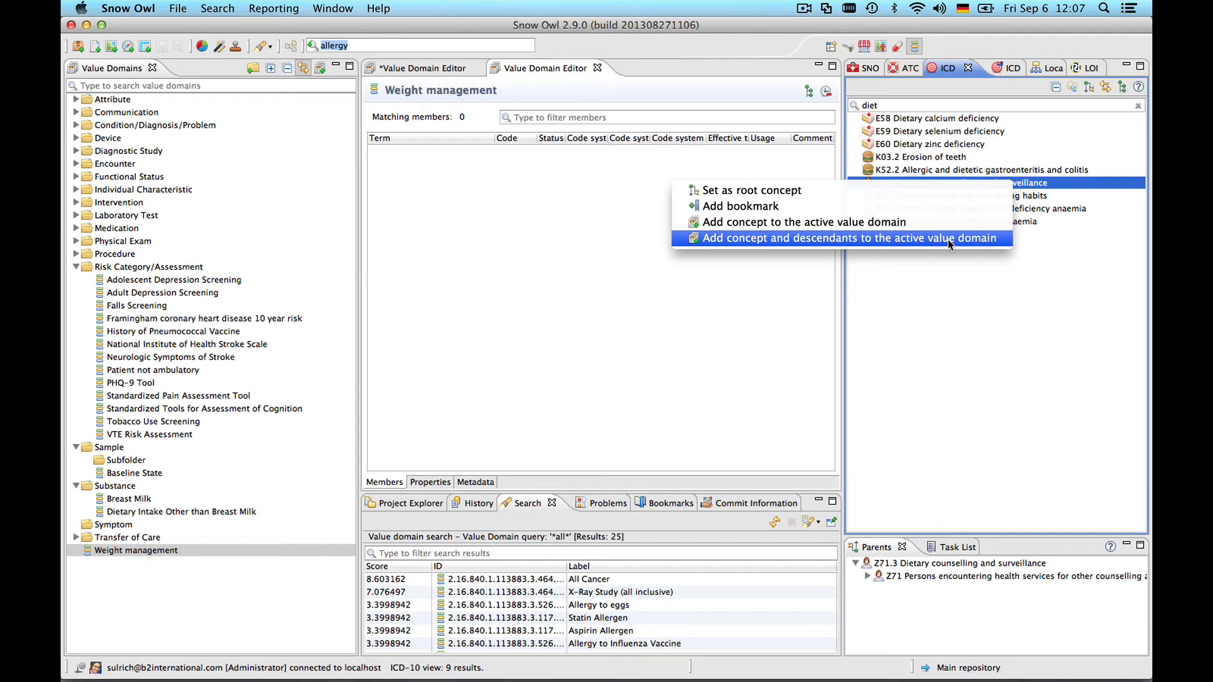
click(880, 223)
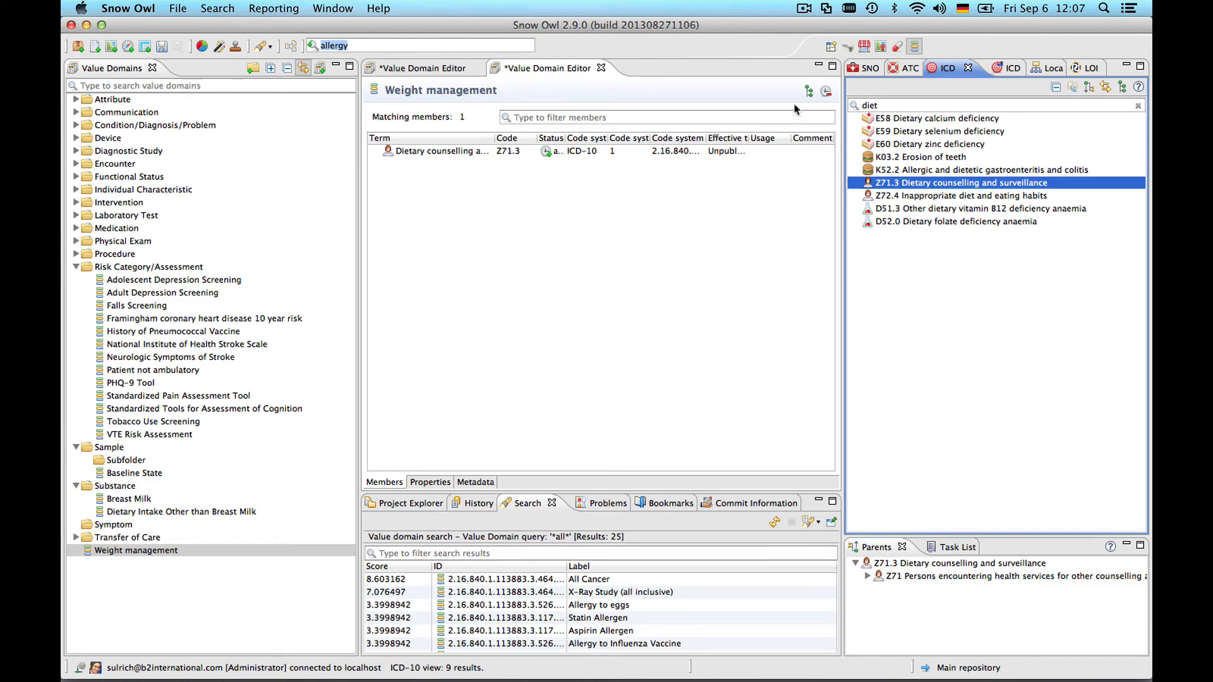
click(810, 93)
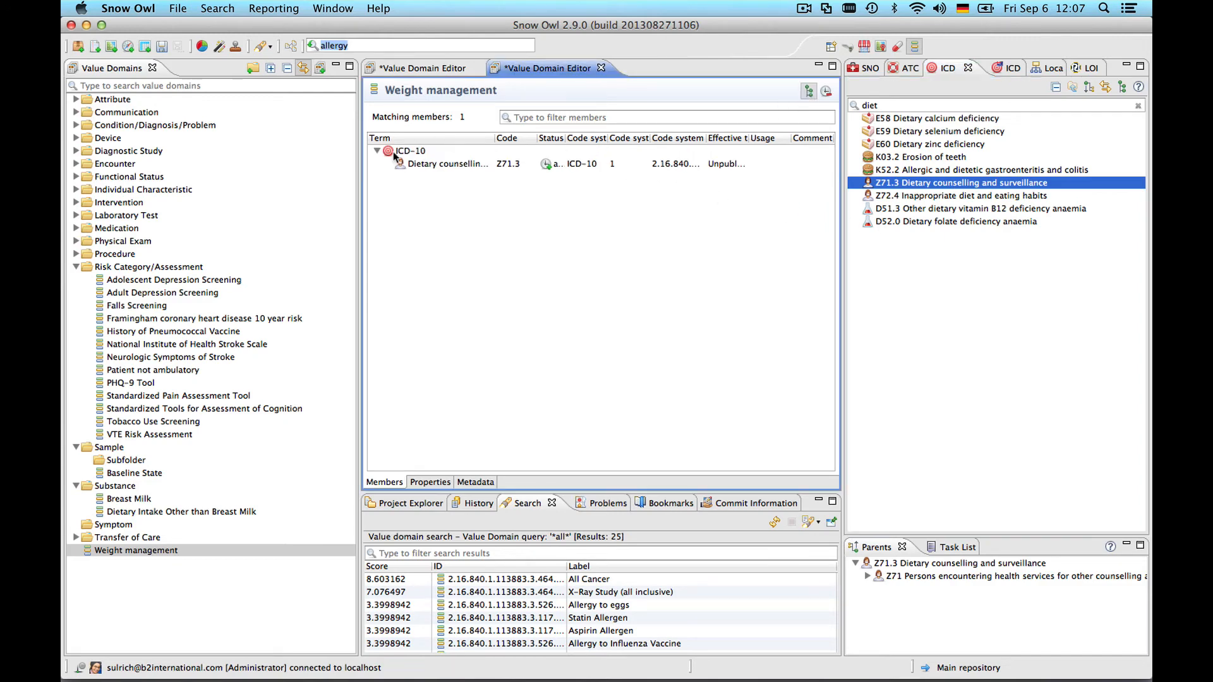
Add the ICD-10 concept Z72.4 Inappropriate diet and eating habits to the Weight management value domain
click(939, 198)
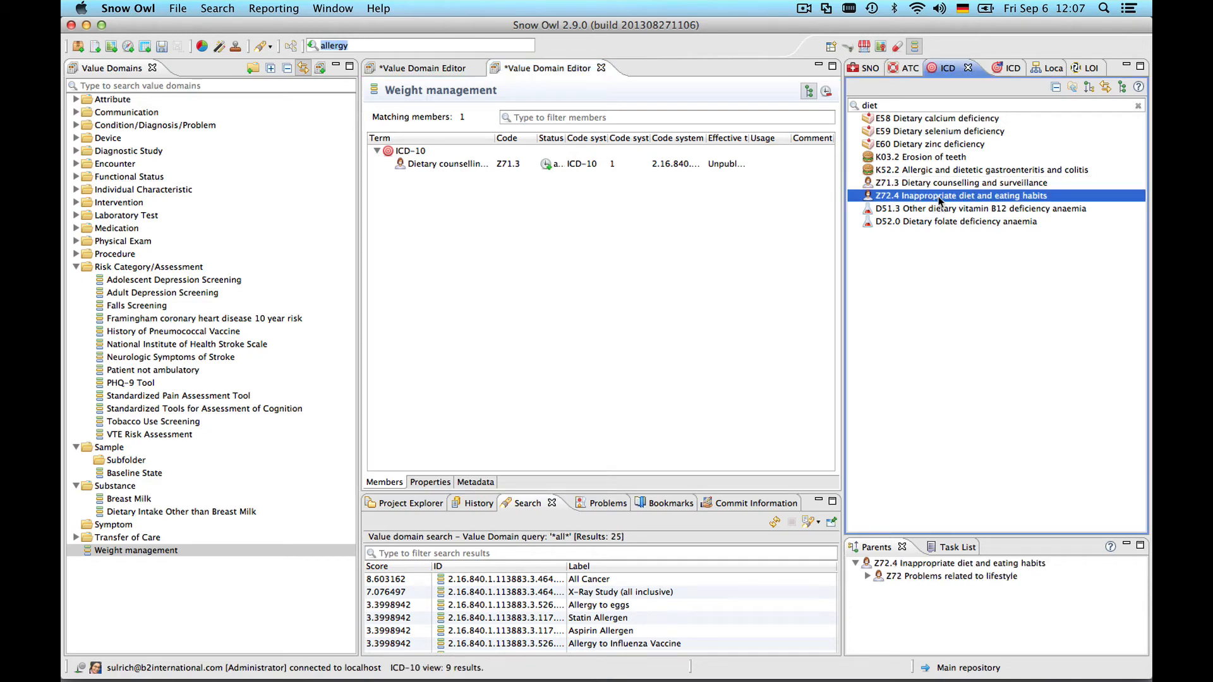
drag(940, 201, 538, 228)
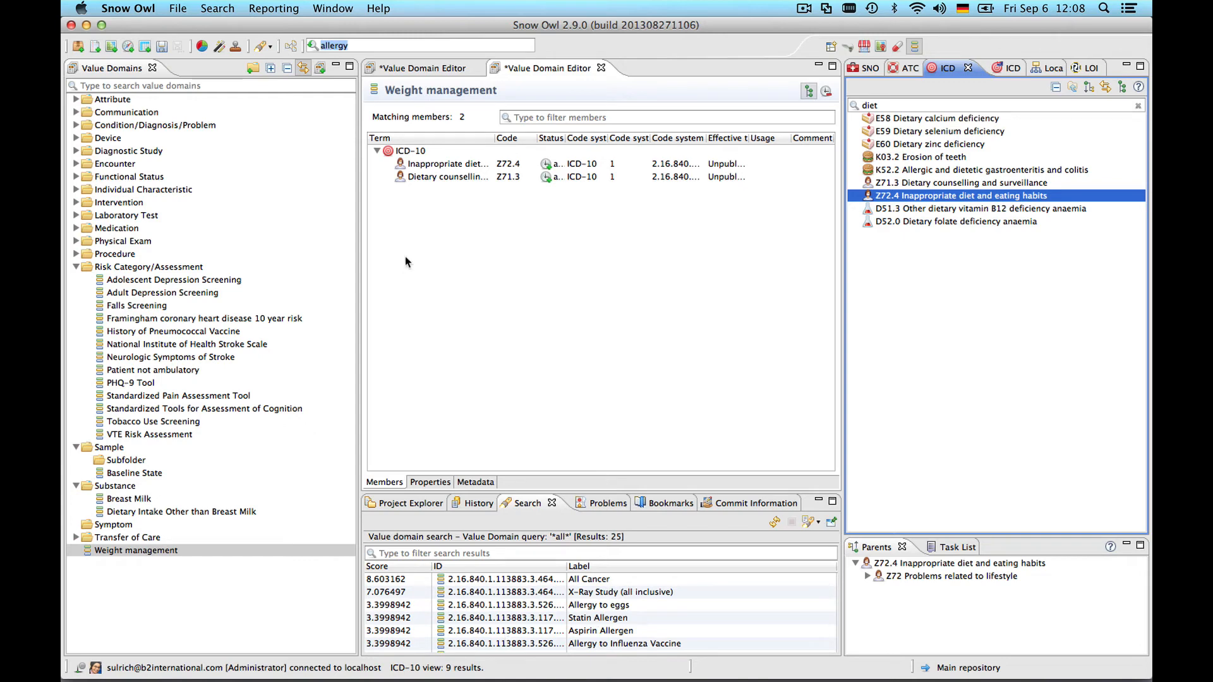
Search the SNOMED CT concepts for "weight reduction" and add all the matches to the Weight management value domain
click(258, 51)
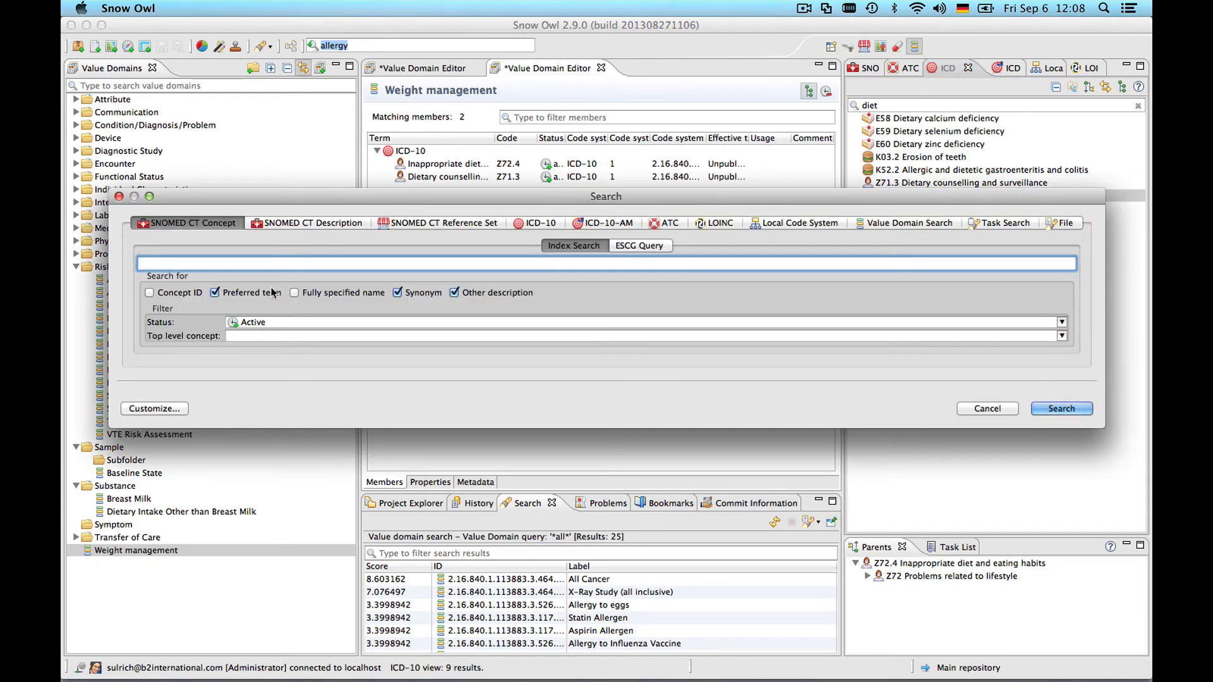
text(weight reduction)
click(1073, 413)
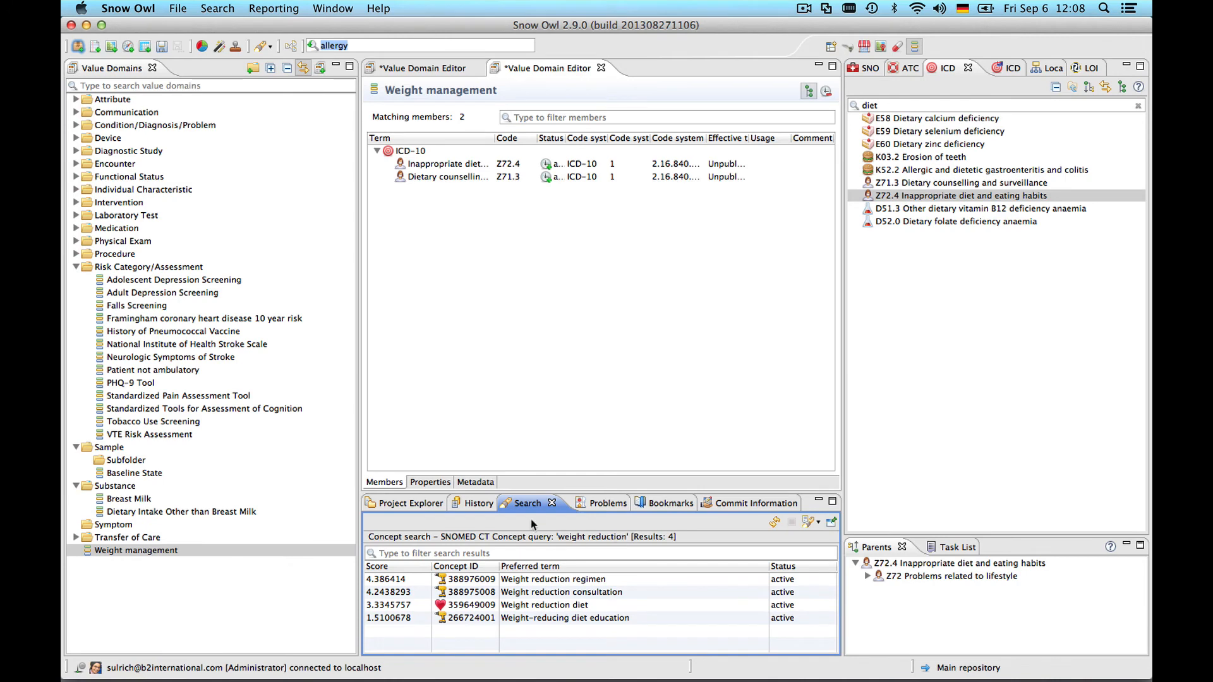
click(472, 584)
click(473, 594)
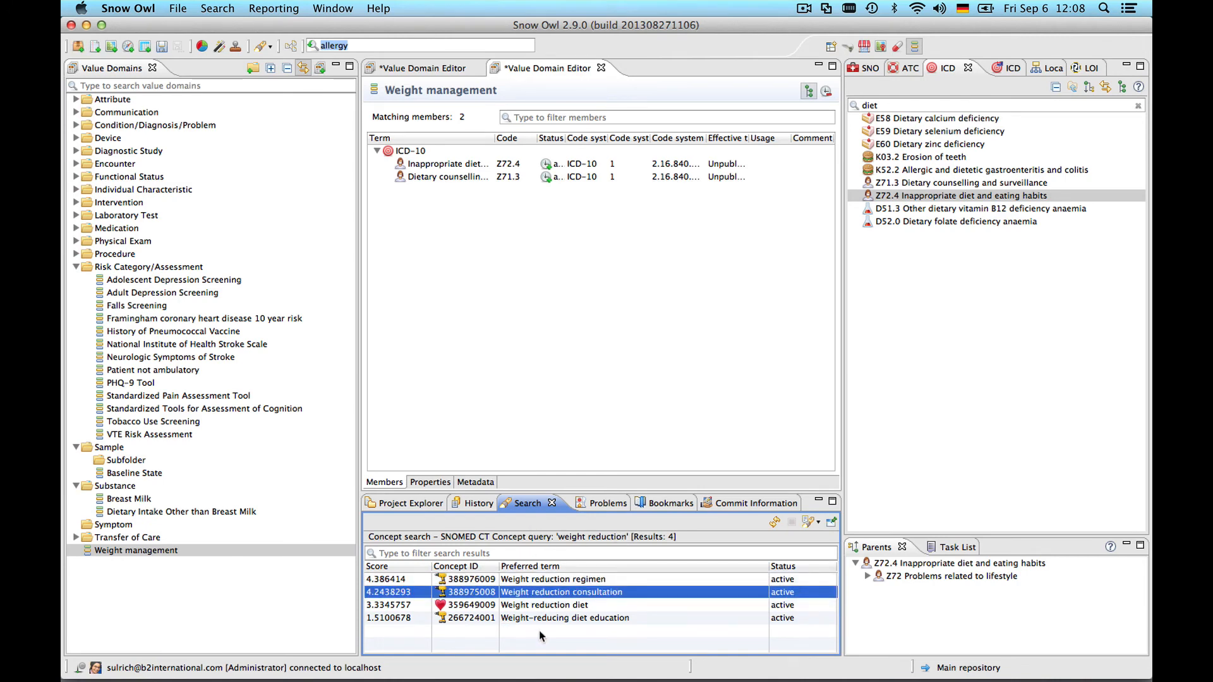
key(super+a)
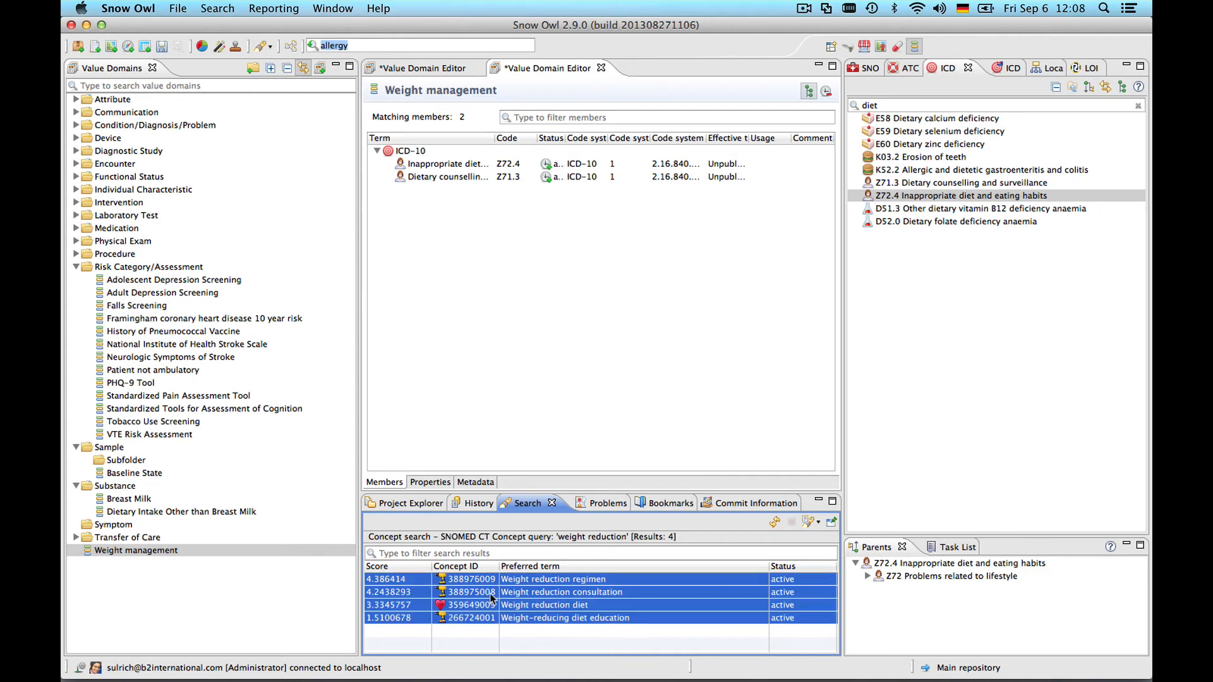
drag(490, 593, 516, 286)
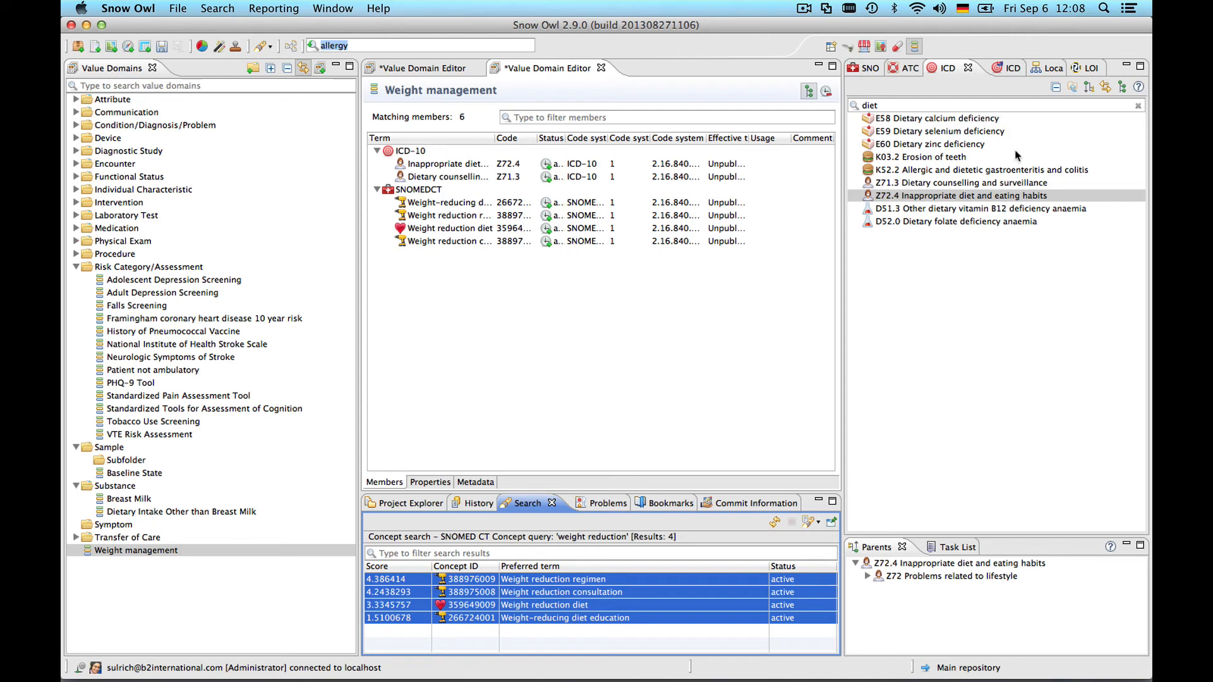
Bring up the local code systems and review the form for a new code system and the actions available on Diets
click(1045, 70)
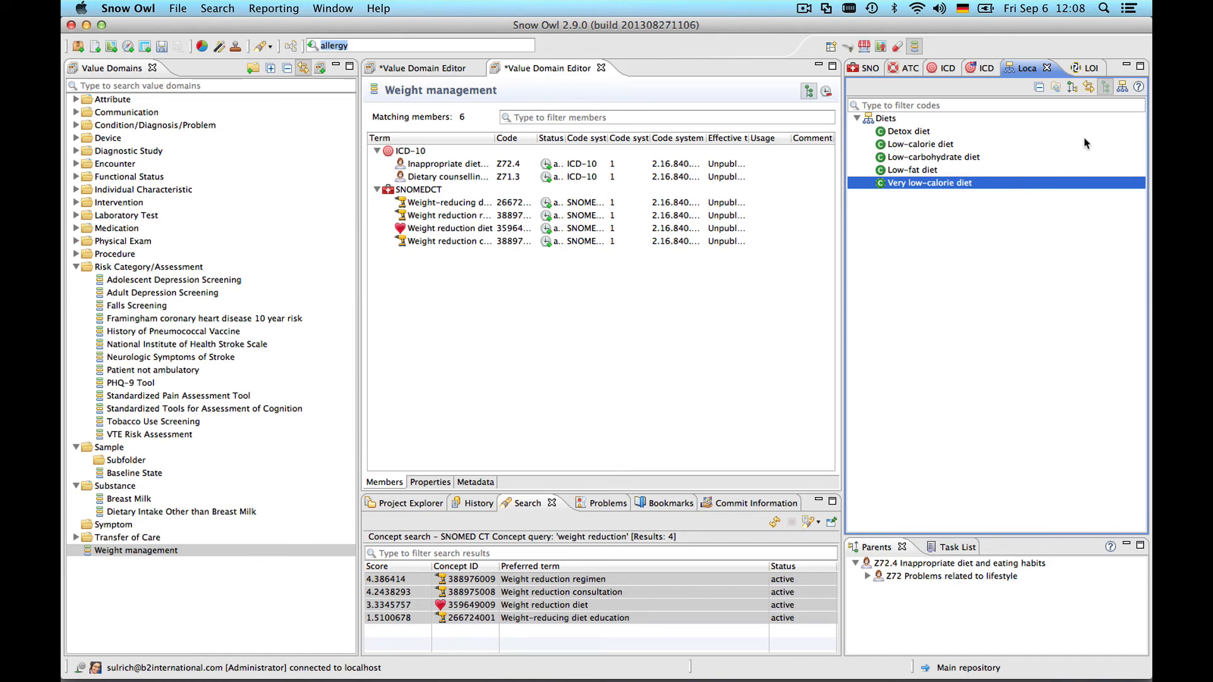
click(1123, 91)
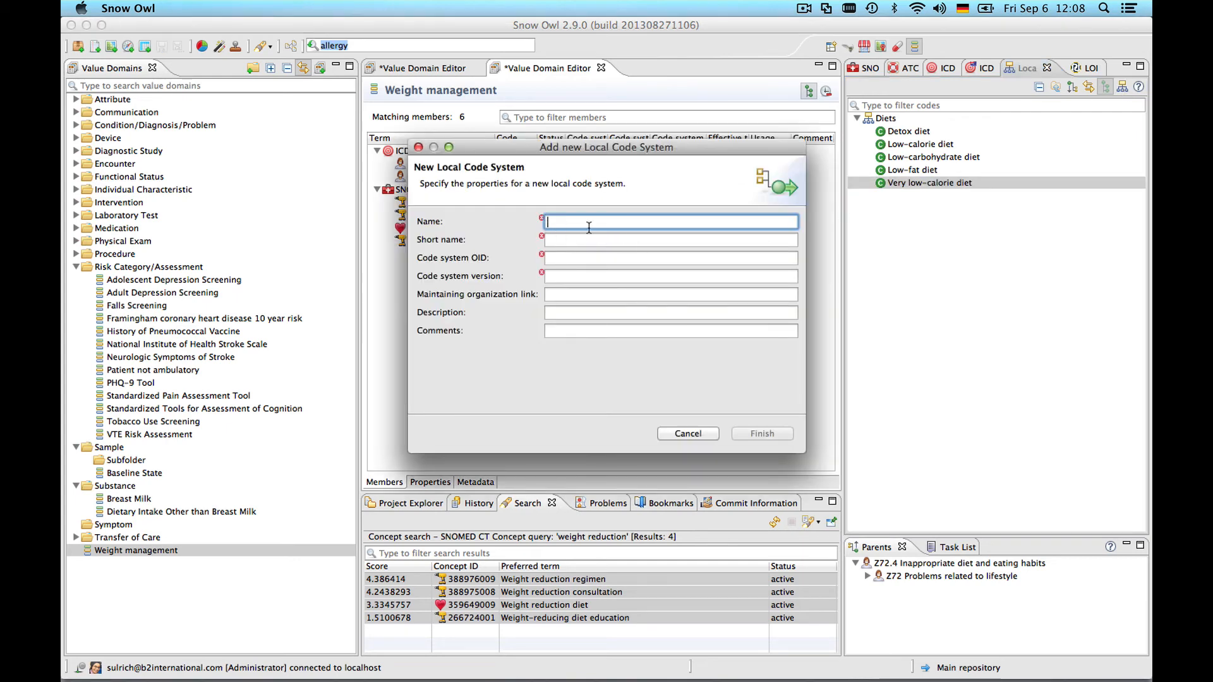
click(687, 434)
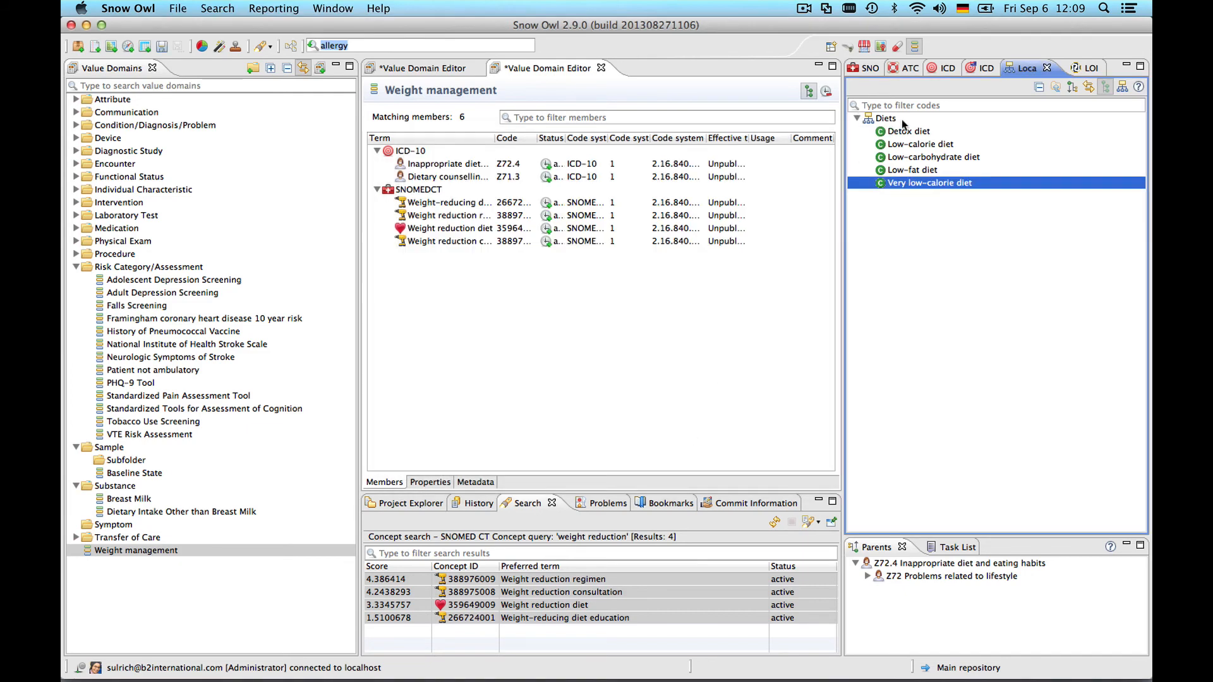
click(868, 118)
right_click(868, 118)
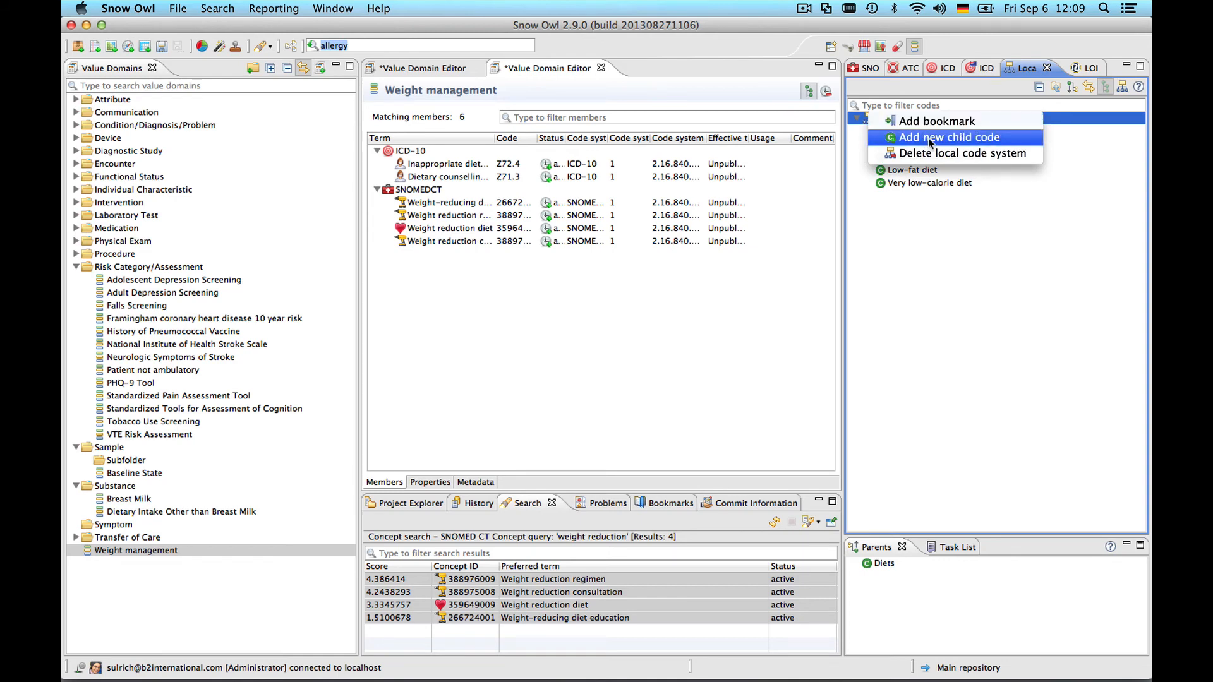
click(929, 233)
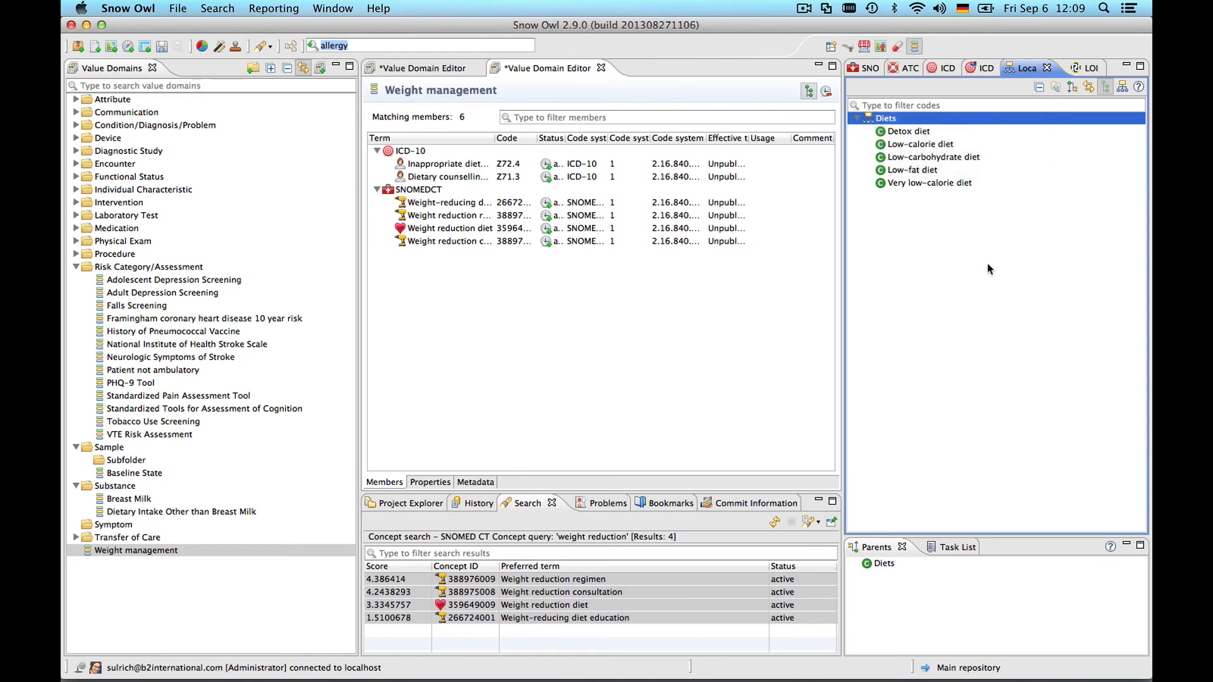
Add the Detox, Low-calorie, Low-carbohydrate, Low-fat and Very low-calorie diet codes from the Diets local code system to the Weight management value domain
click(902, 136)
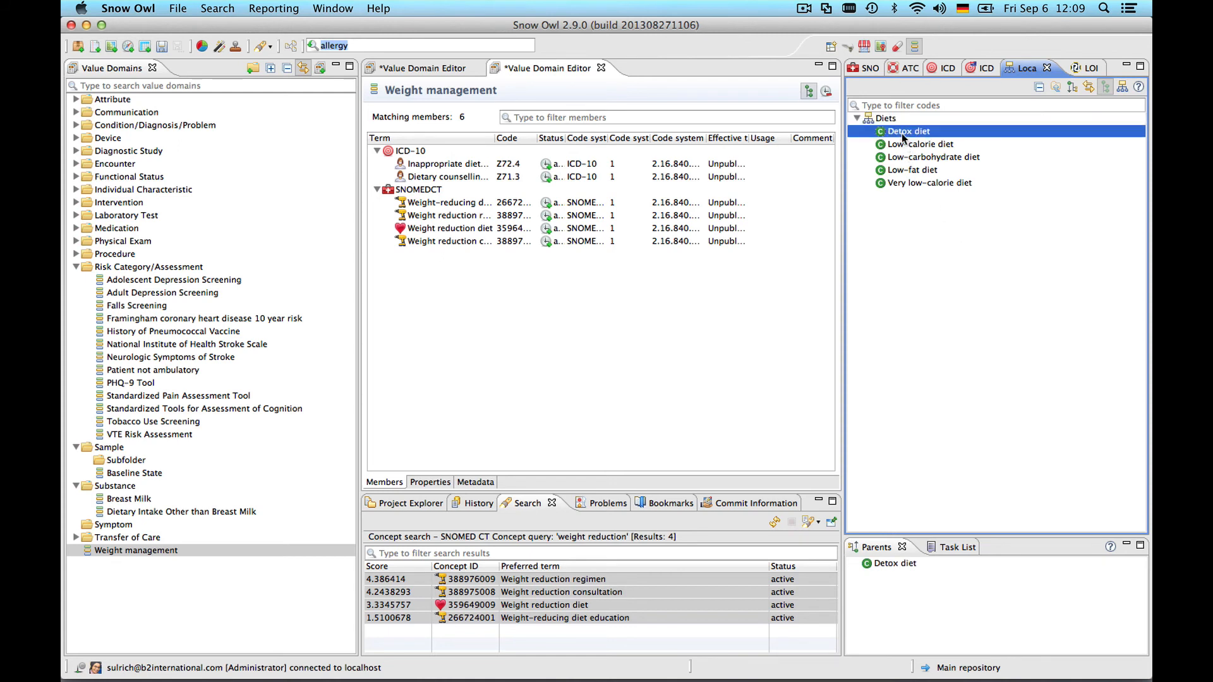
drag(901, 134, 601, 319)
click(921, 144)
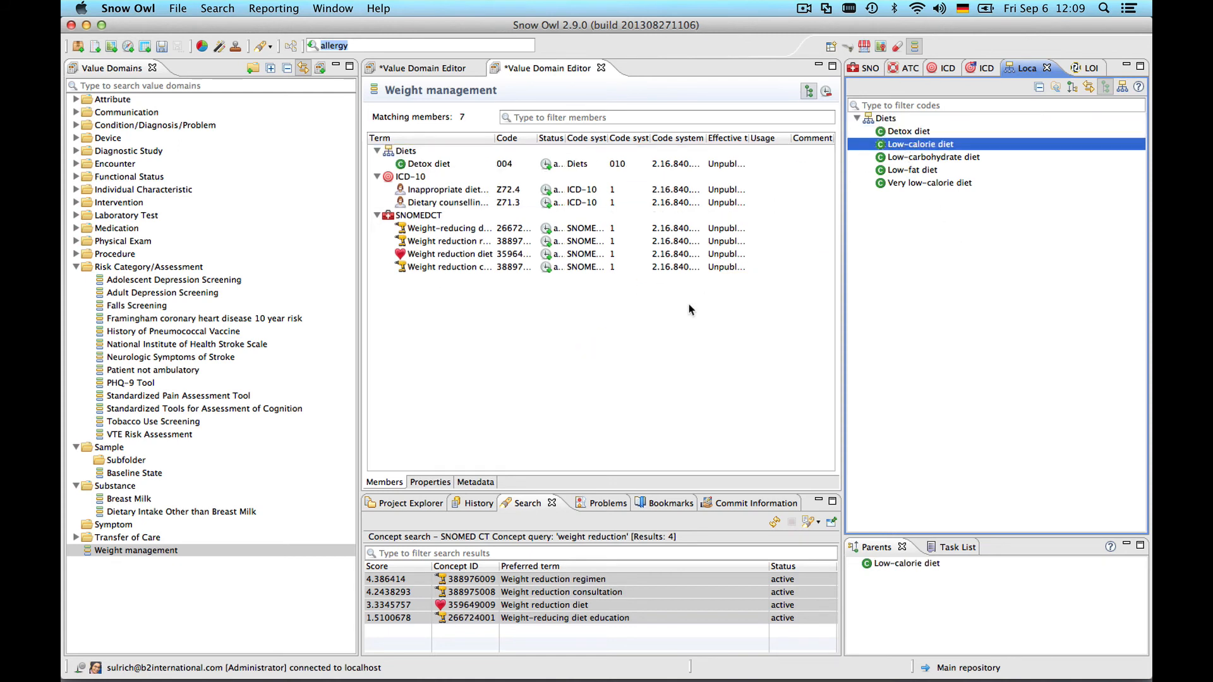
drag(902, 157, 690, 315)
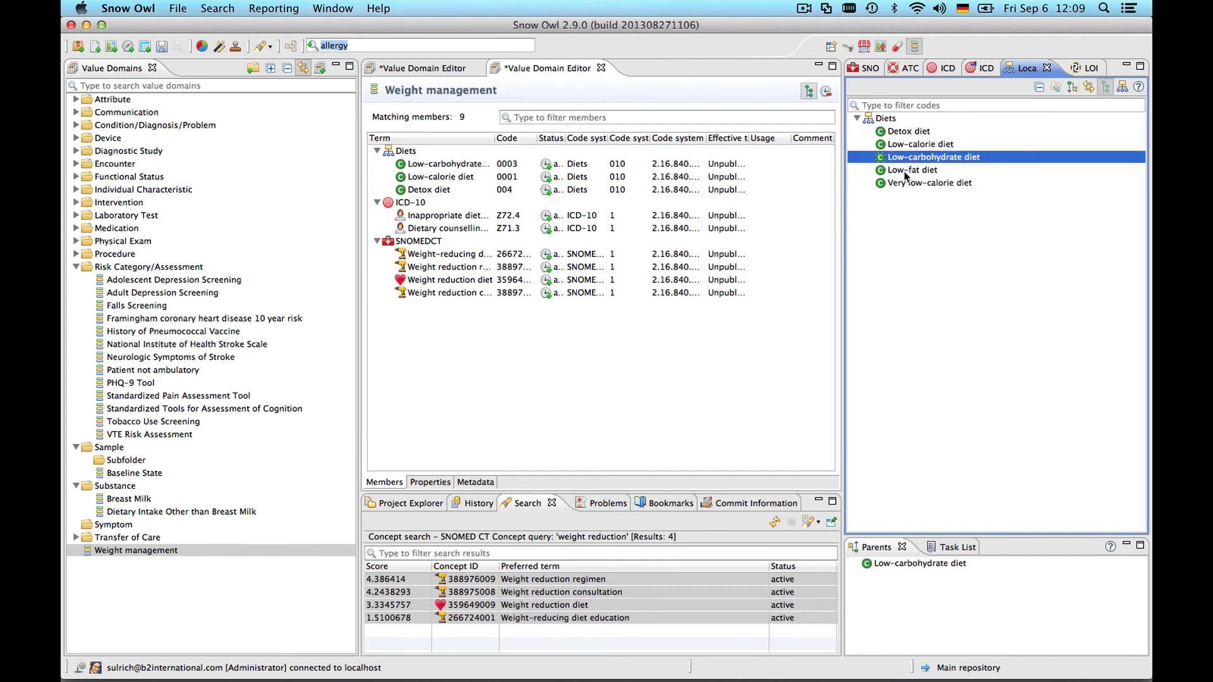
drag(906, 170, 543, 247)
drag(909, 183, 604, 405)
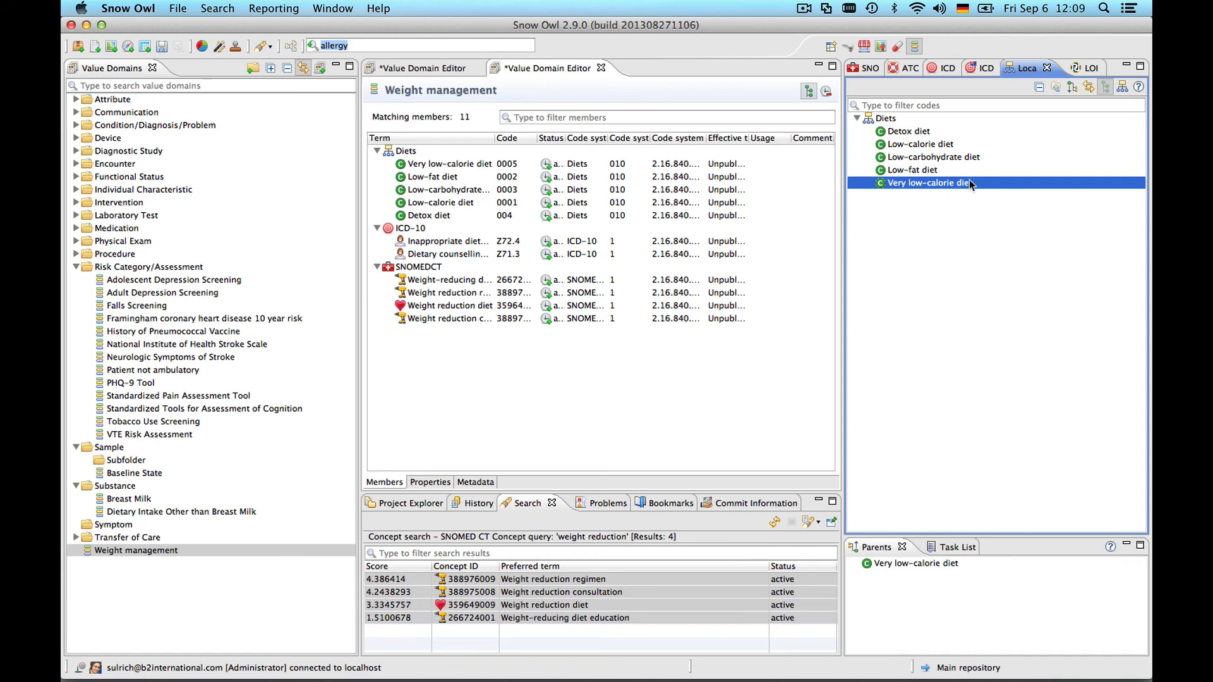
Try to add the Very low-calorie diet code to the Weight management value domain a second time
drag(969, 183, 647, 206)
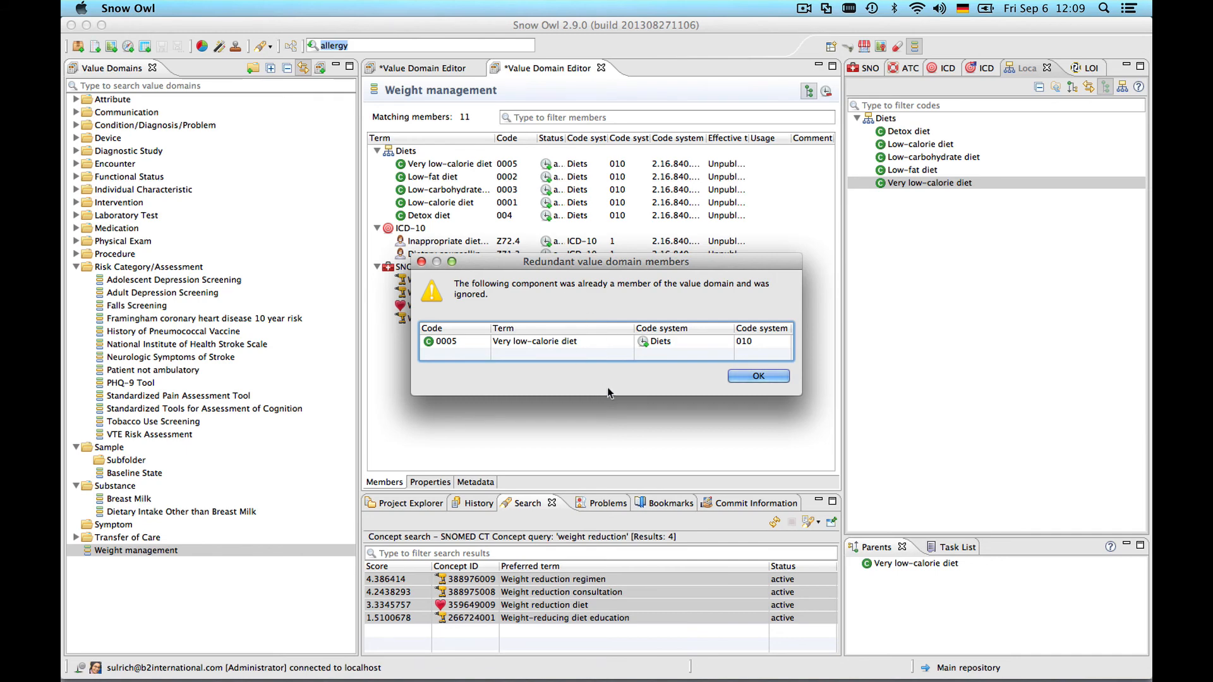
click(758, 377)
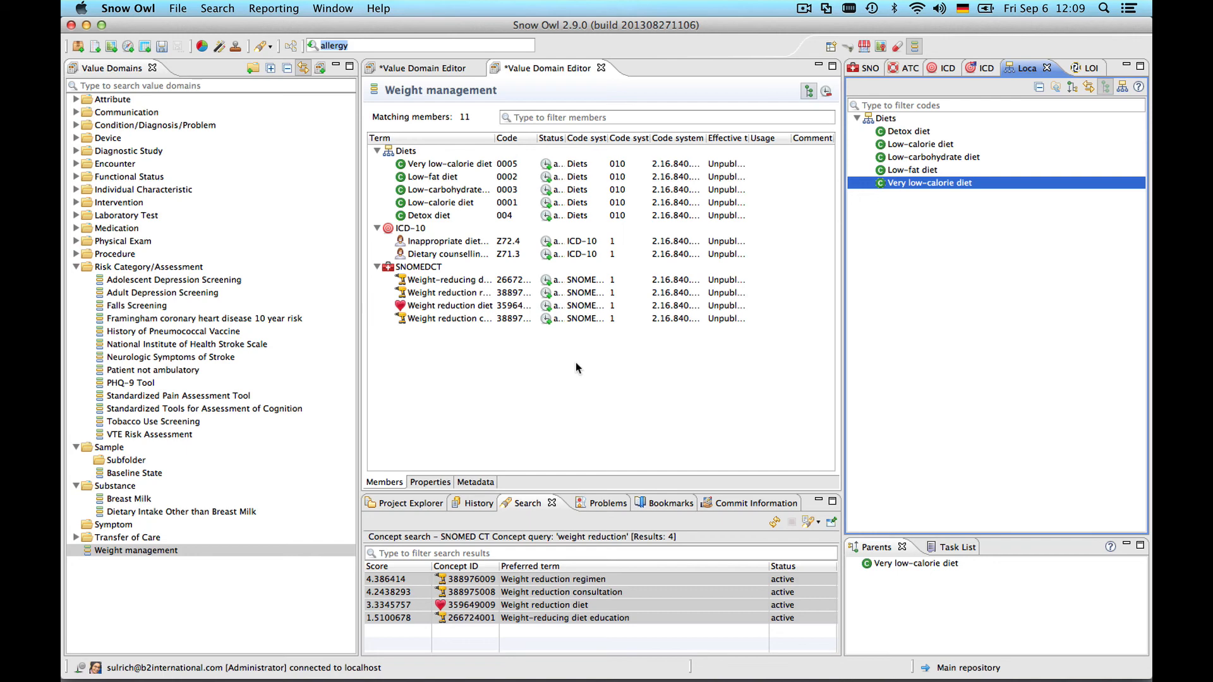
Save the Weight management value domain and commit its changes
click(162, 47)
click(805, 368)
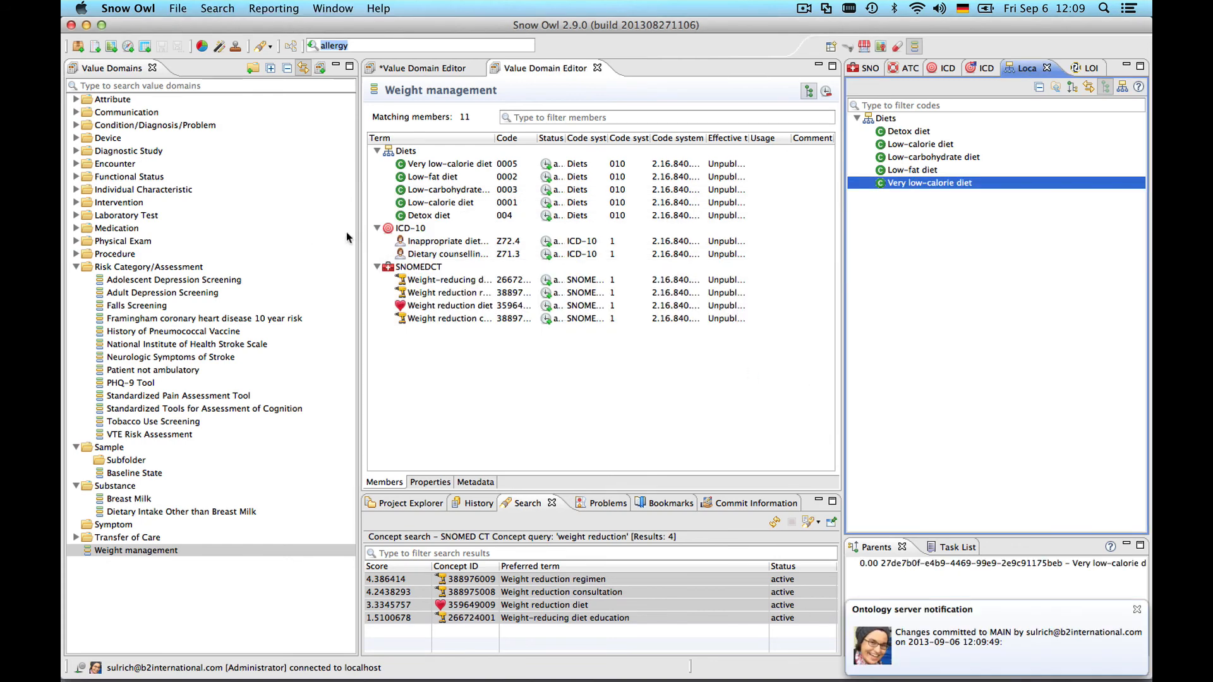
Review the wizard for exporting value domains to an Excel file as far as the file path, and leave without exporting
click(178, 8)
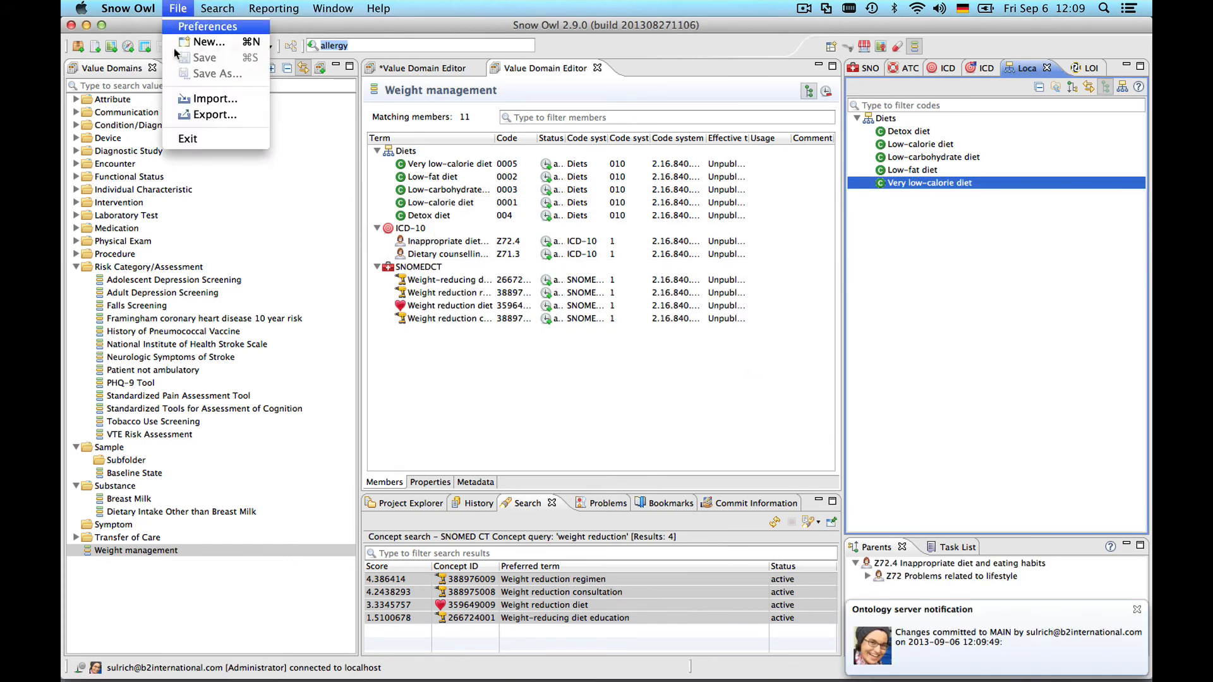
click(197, 116)
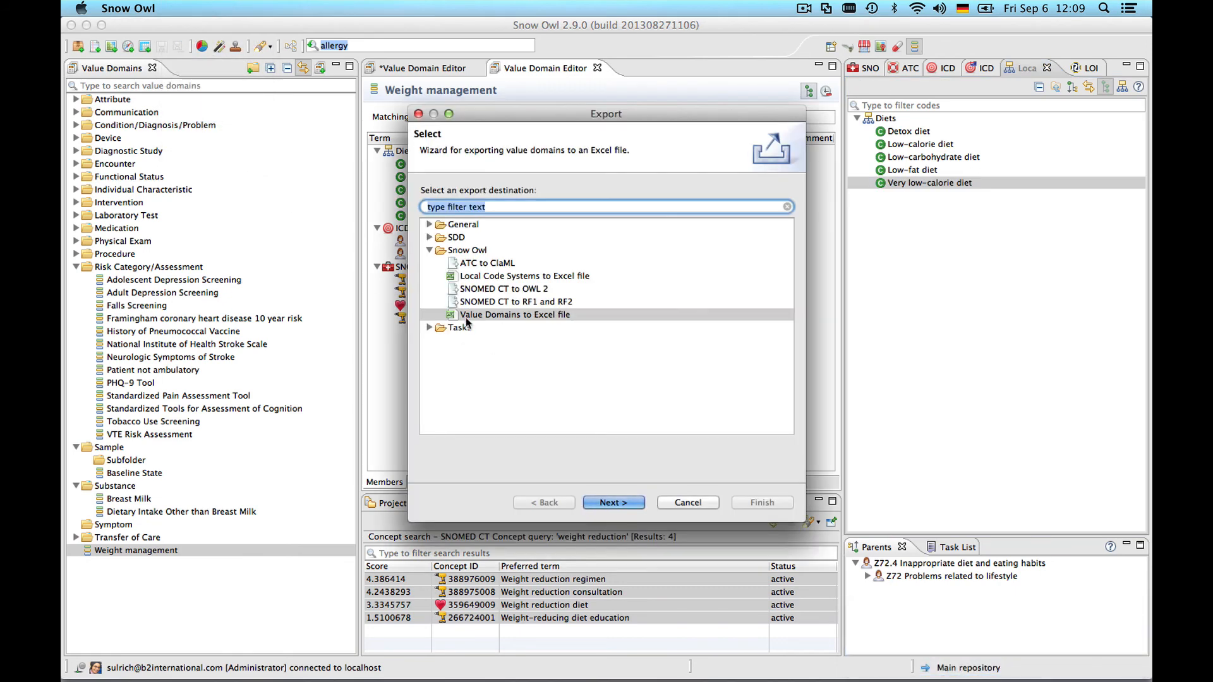
click(612, 503)
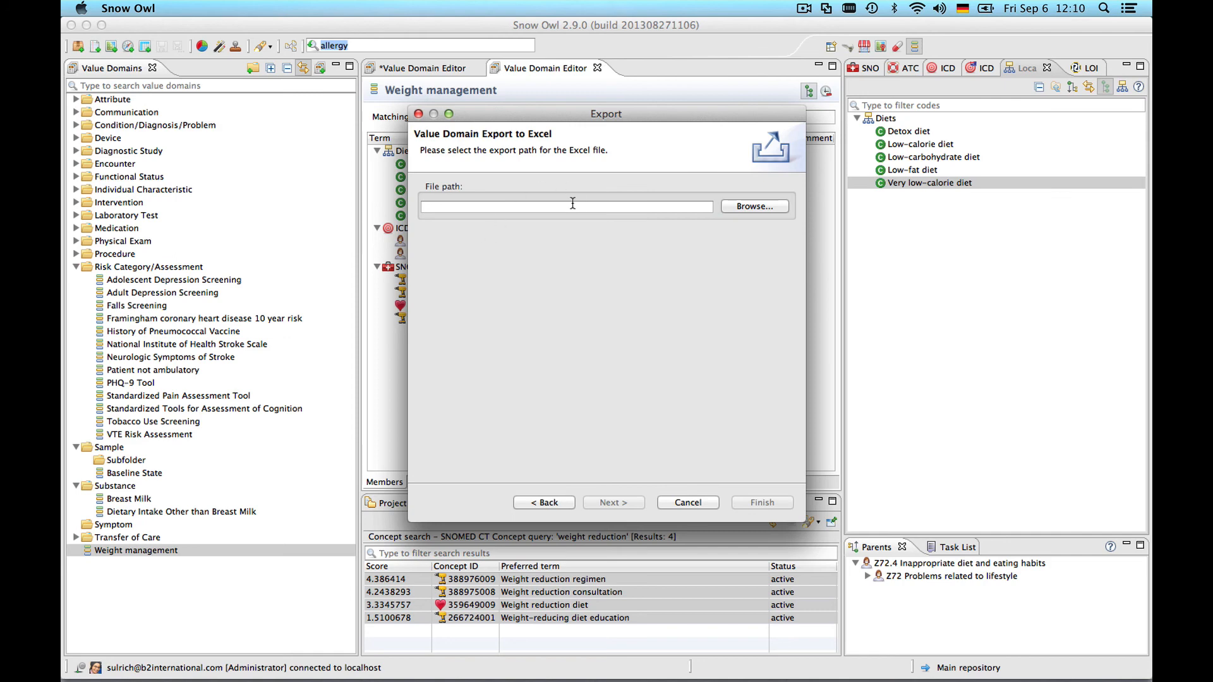
click(694, 502)
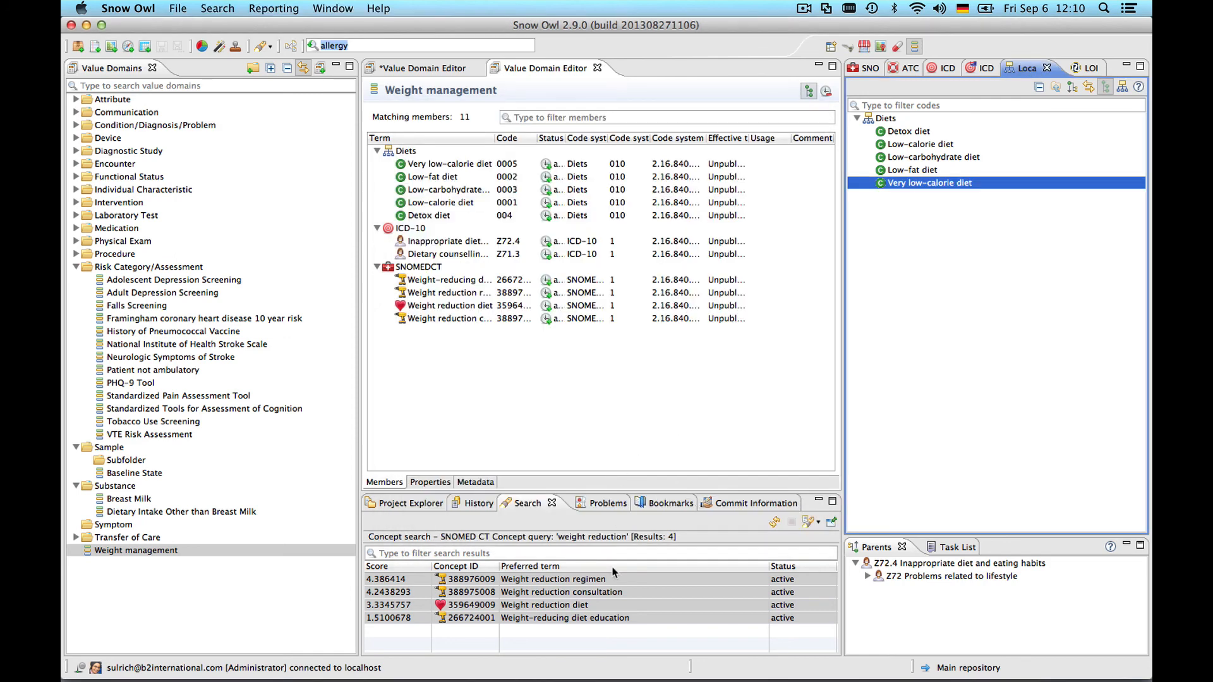
Switch to Excel to examine the details and concepts sheets of Weight management.xlsx, and return to Snow Owl
mouse_move(614, 676)
click(645, 661)
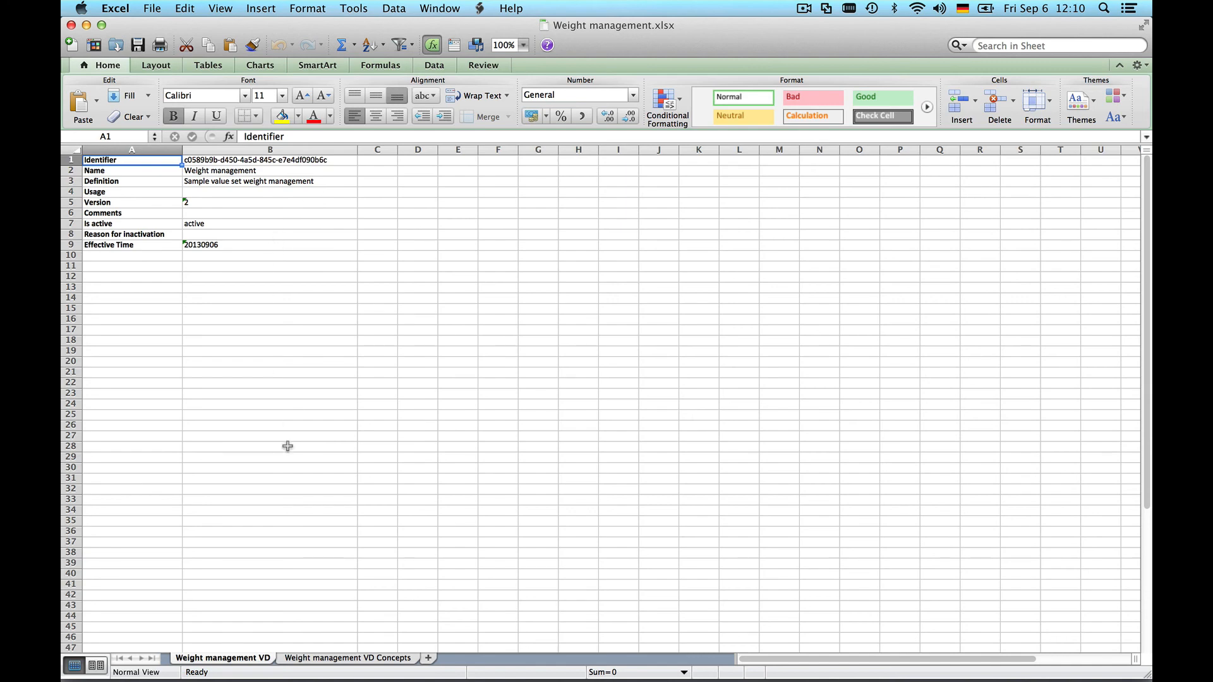
click(363, 659)
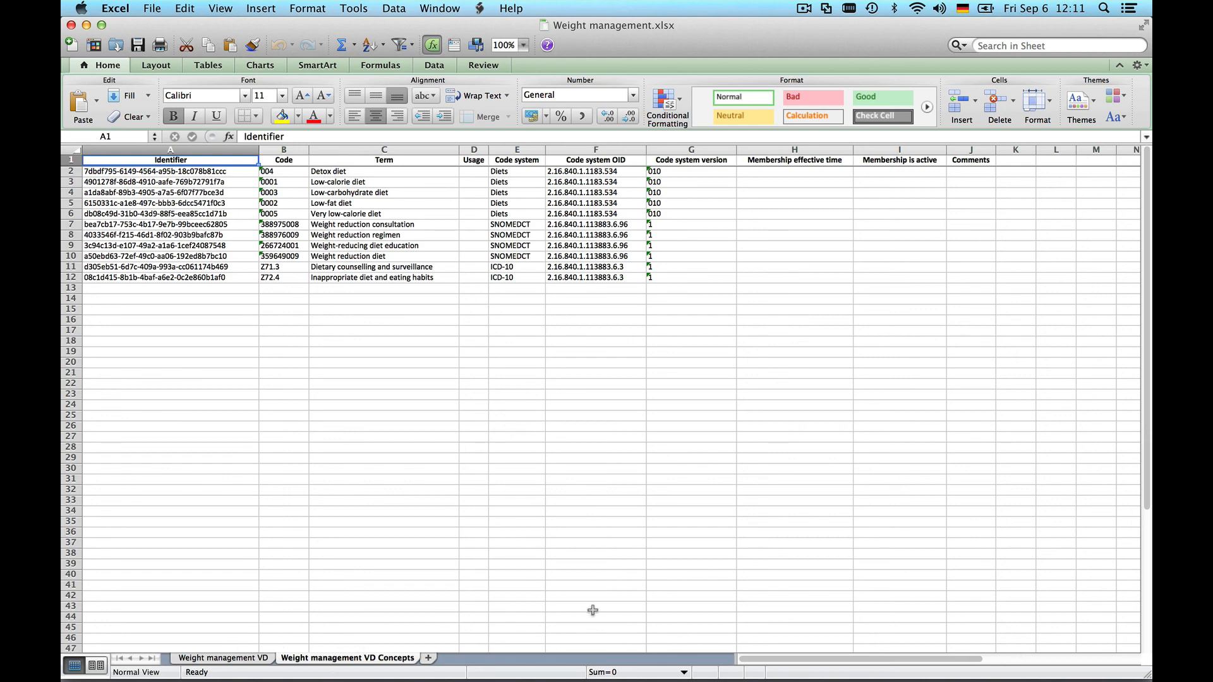
mouse_move(345, 651)
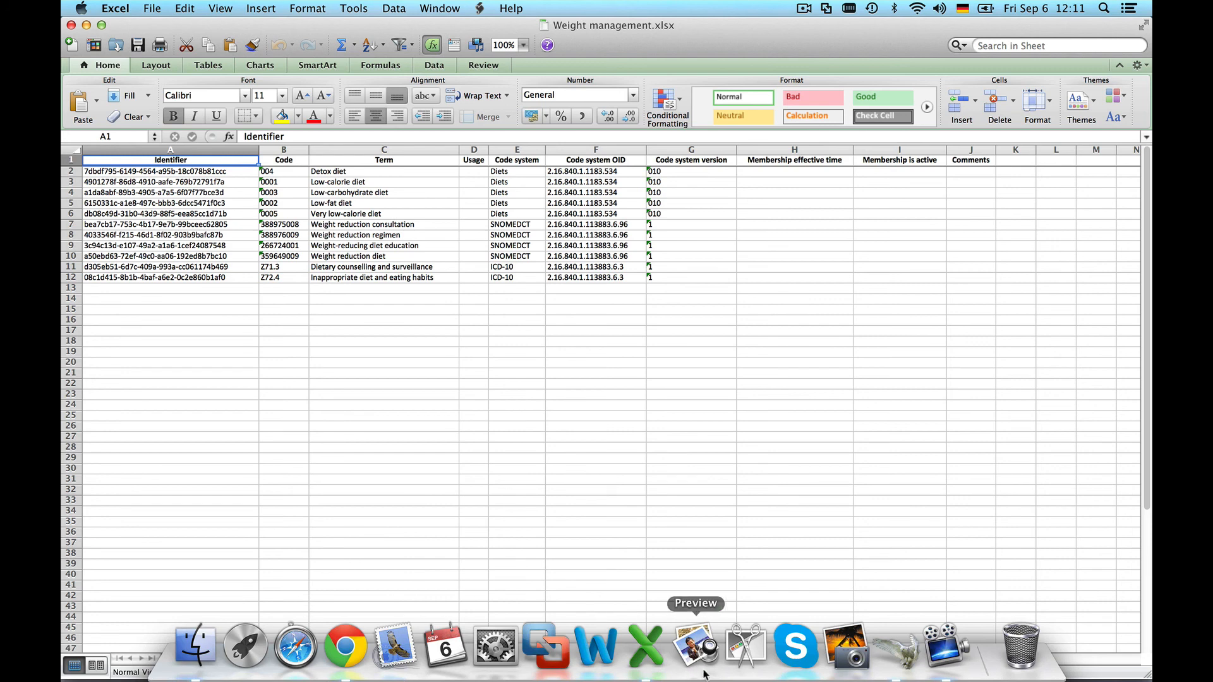
click(897, 657)
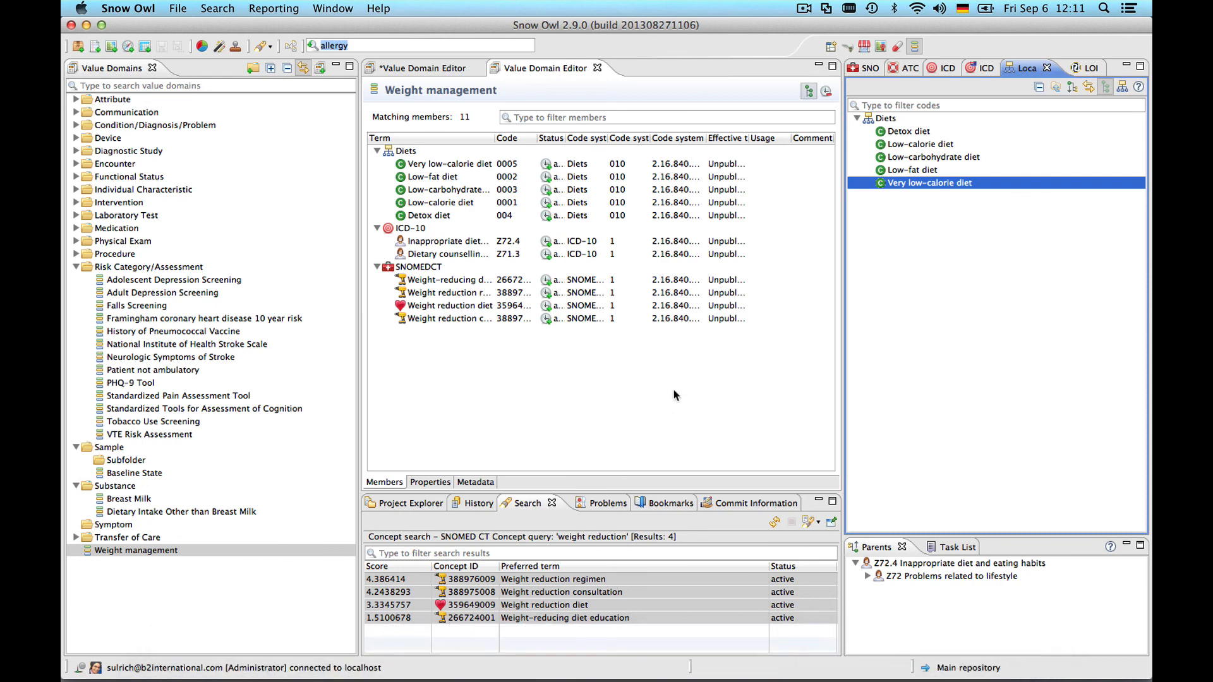